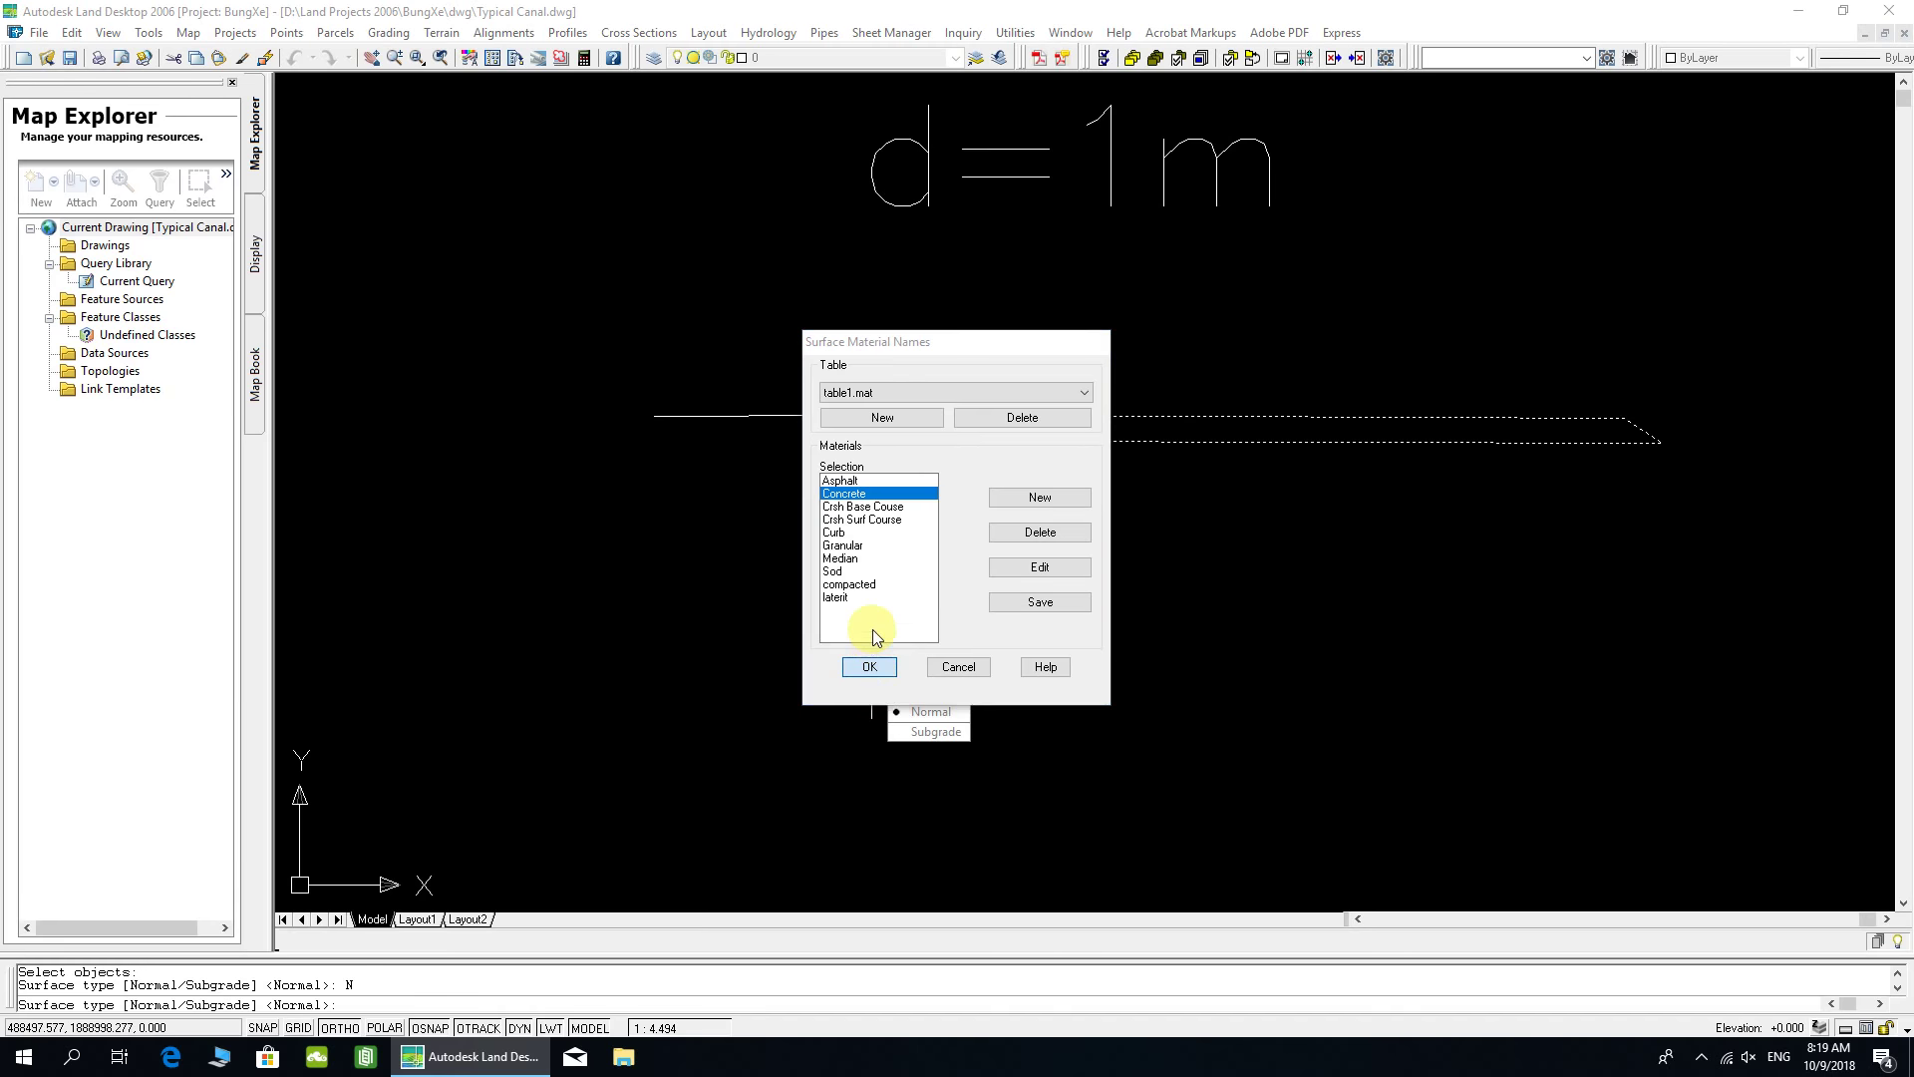
- Define the slab beside the canal as a Normal surface of laterit, and accept the remaining ground line as a Normal surface
left_click(921, 713)
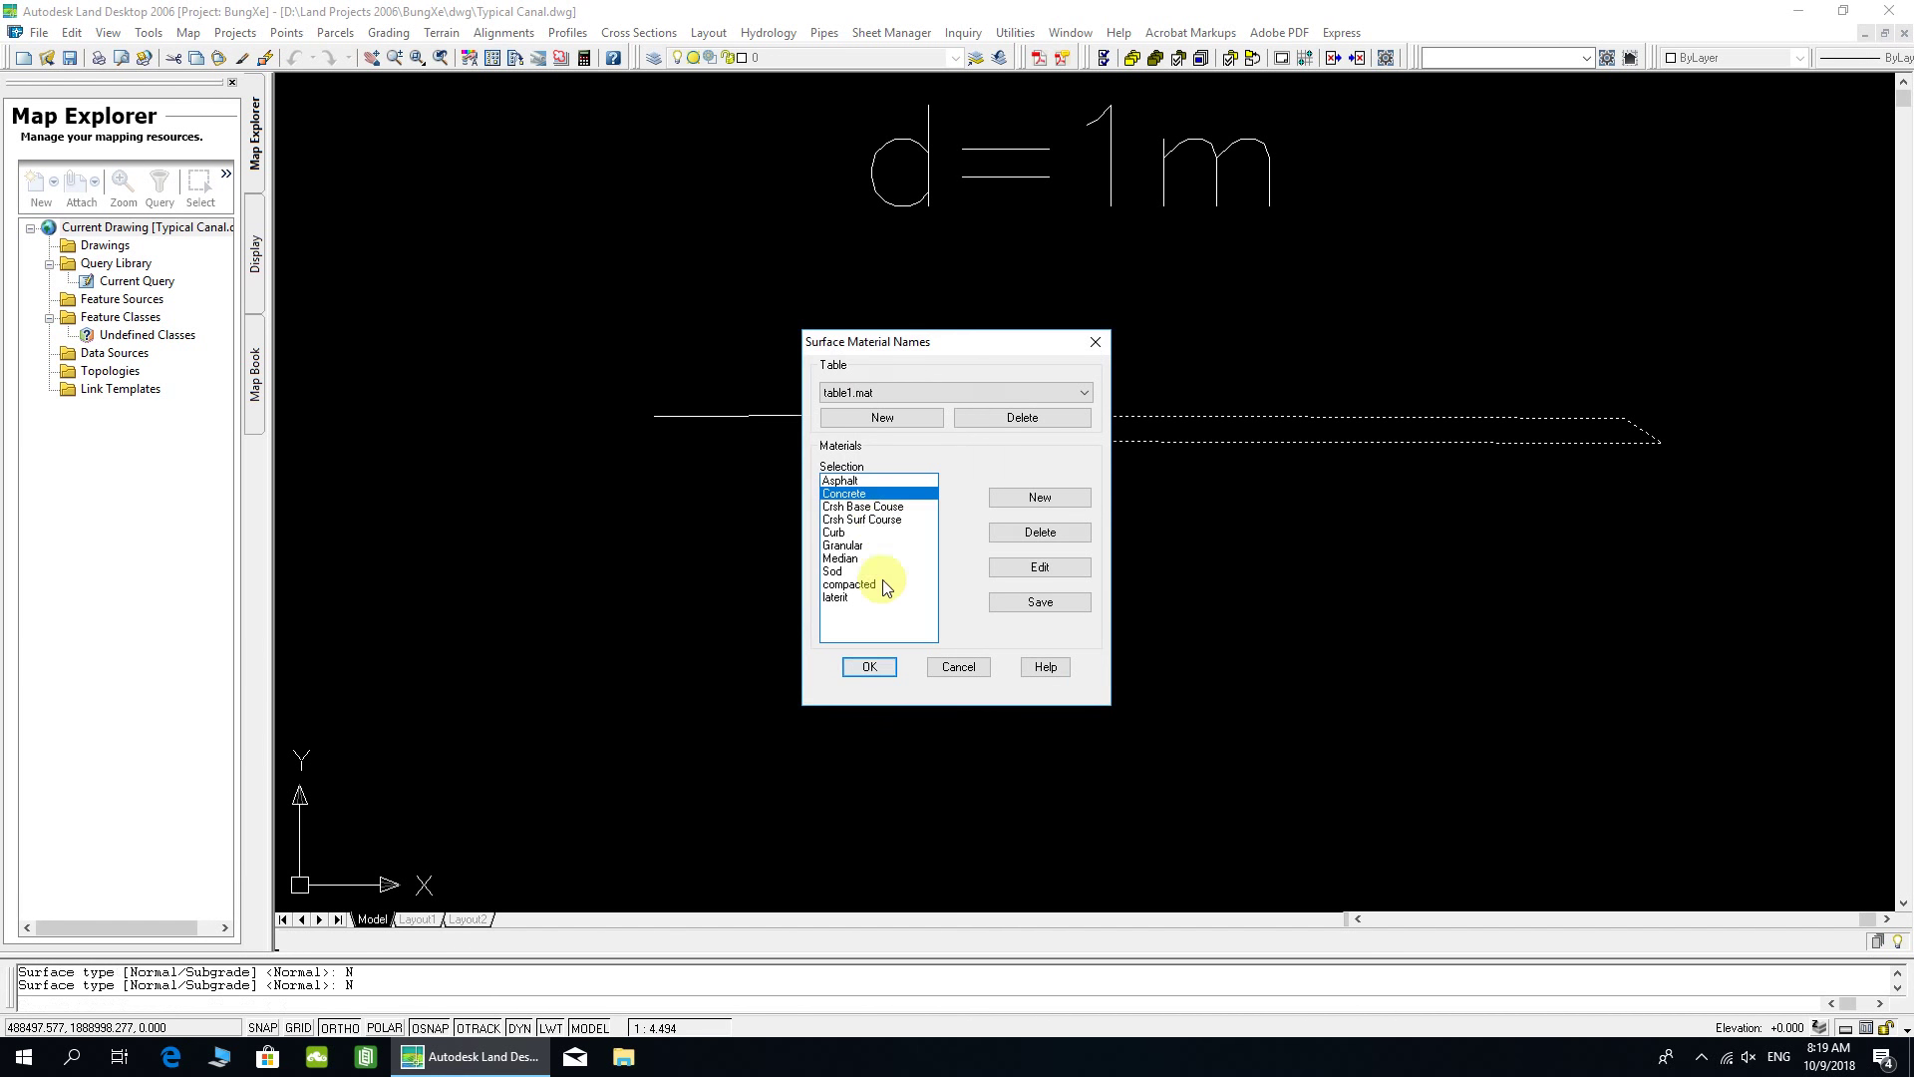
left_click(838, 597)
left_click(873, 673)
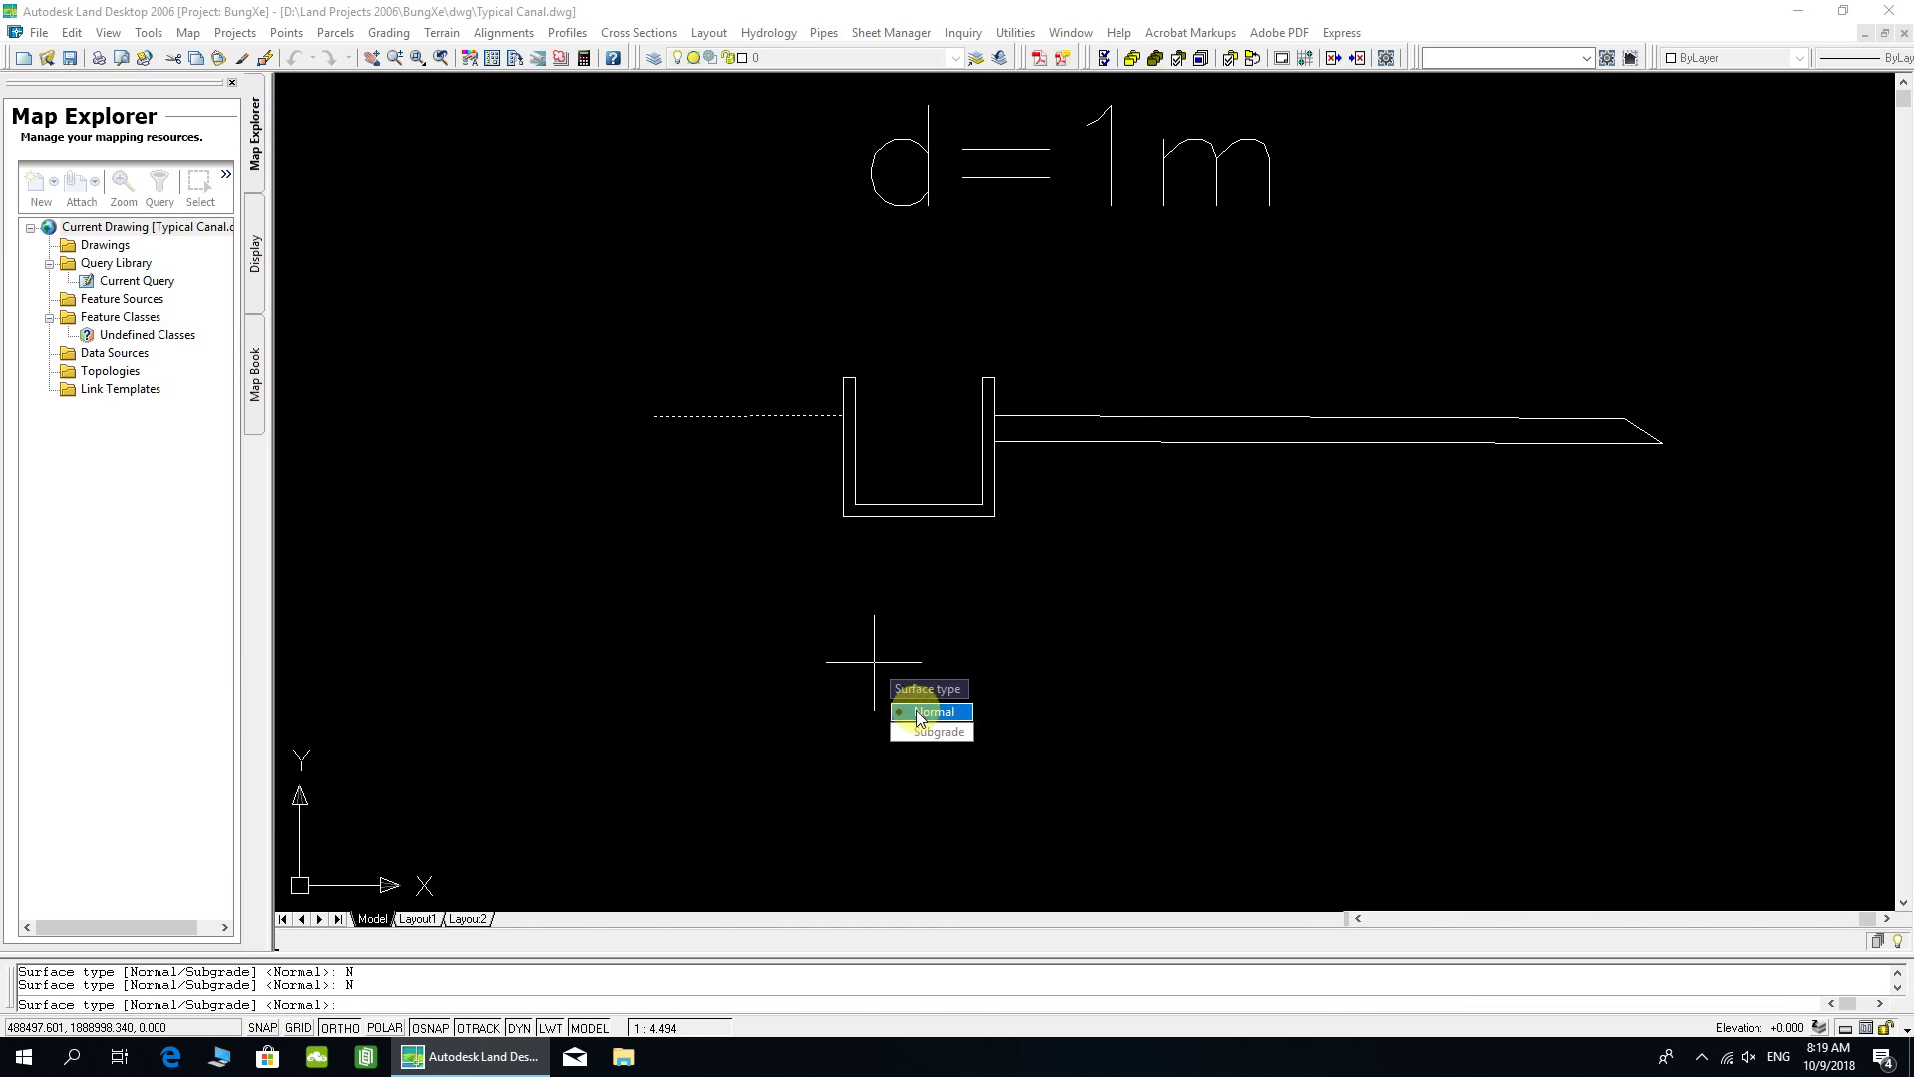
left_click(871, 663)
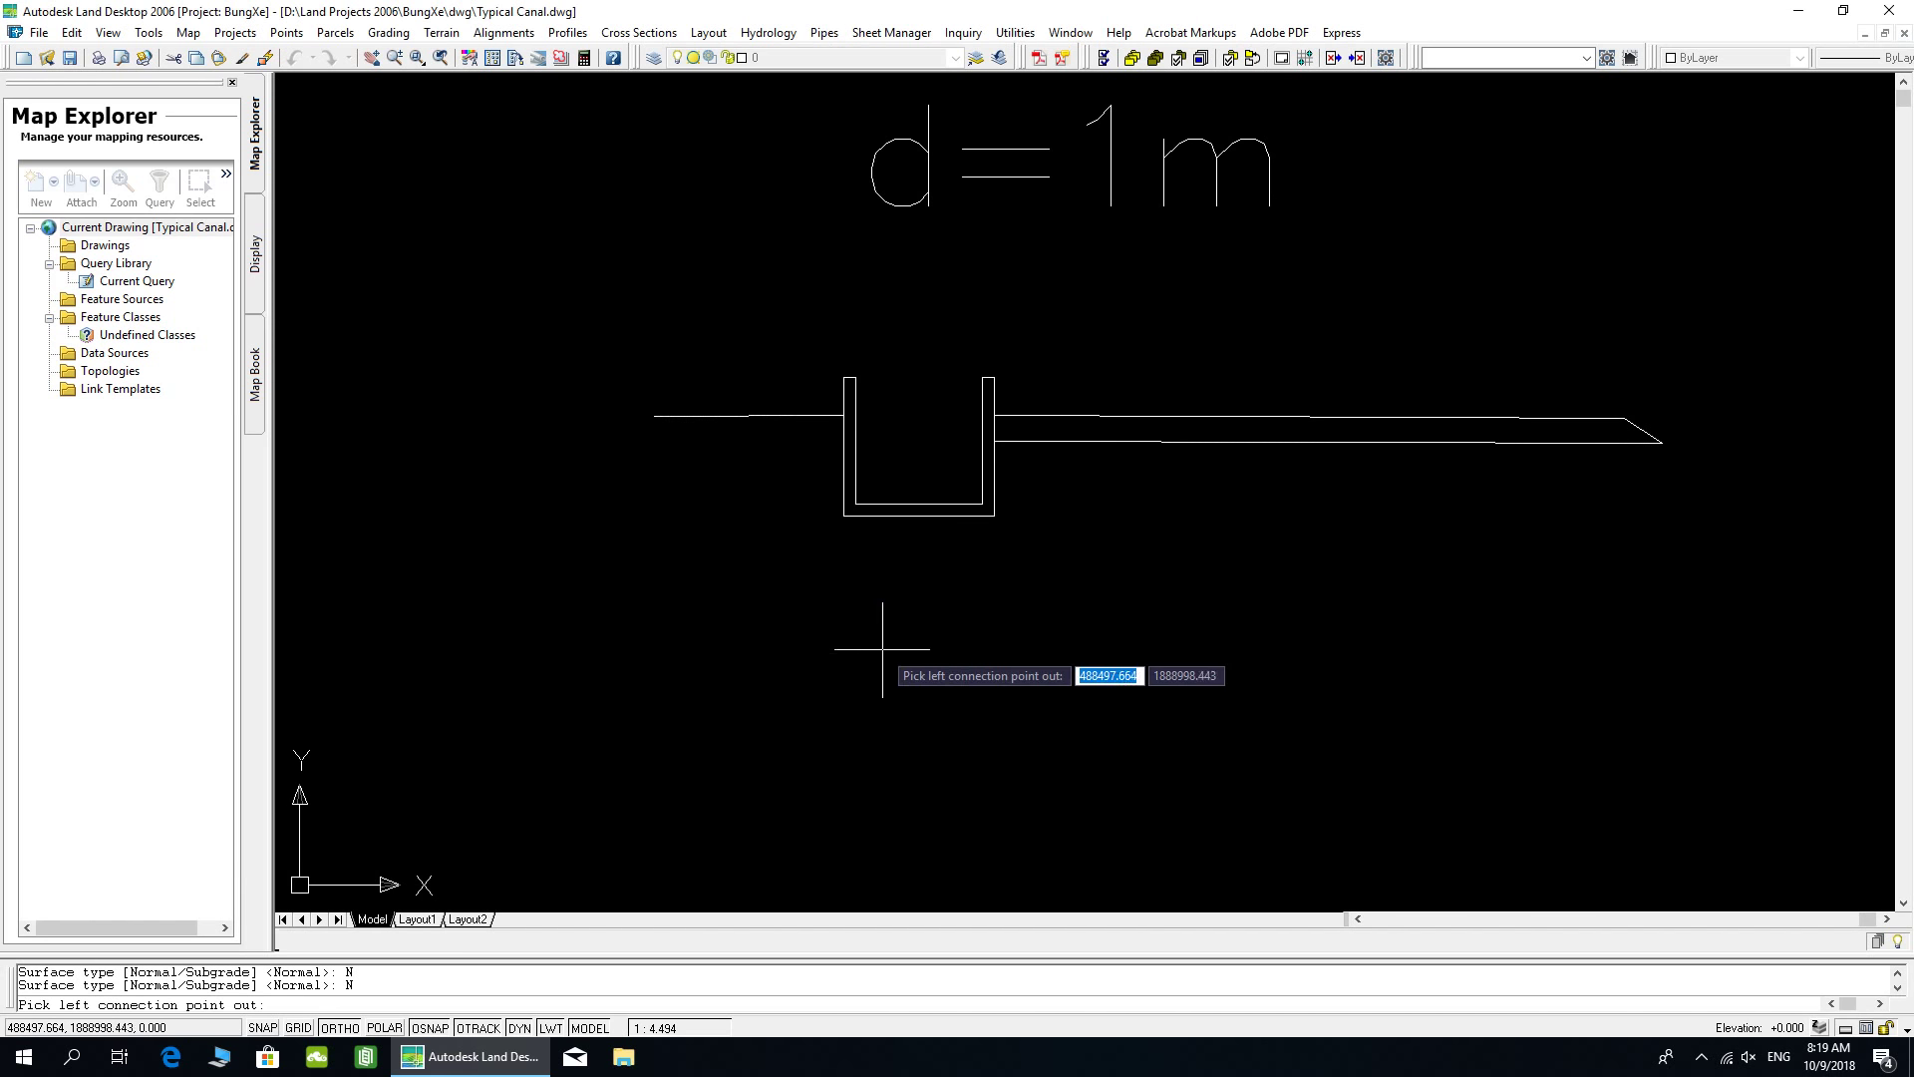
- Set the connection points at the section's two outer ends and trace datum 1 along the ground line, canal underside and slab underside
left_click(666, 420)
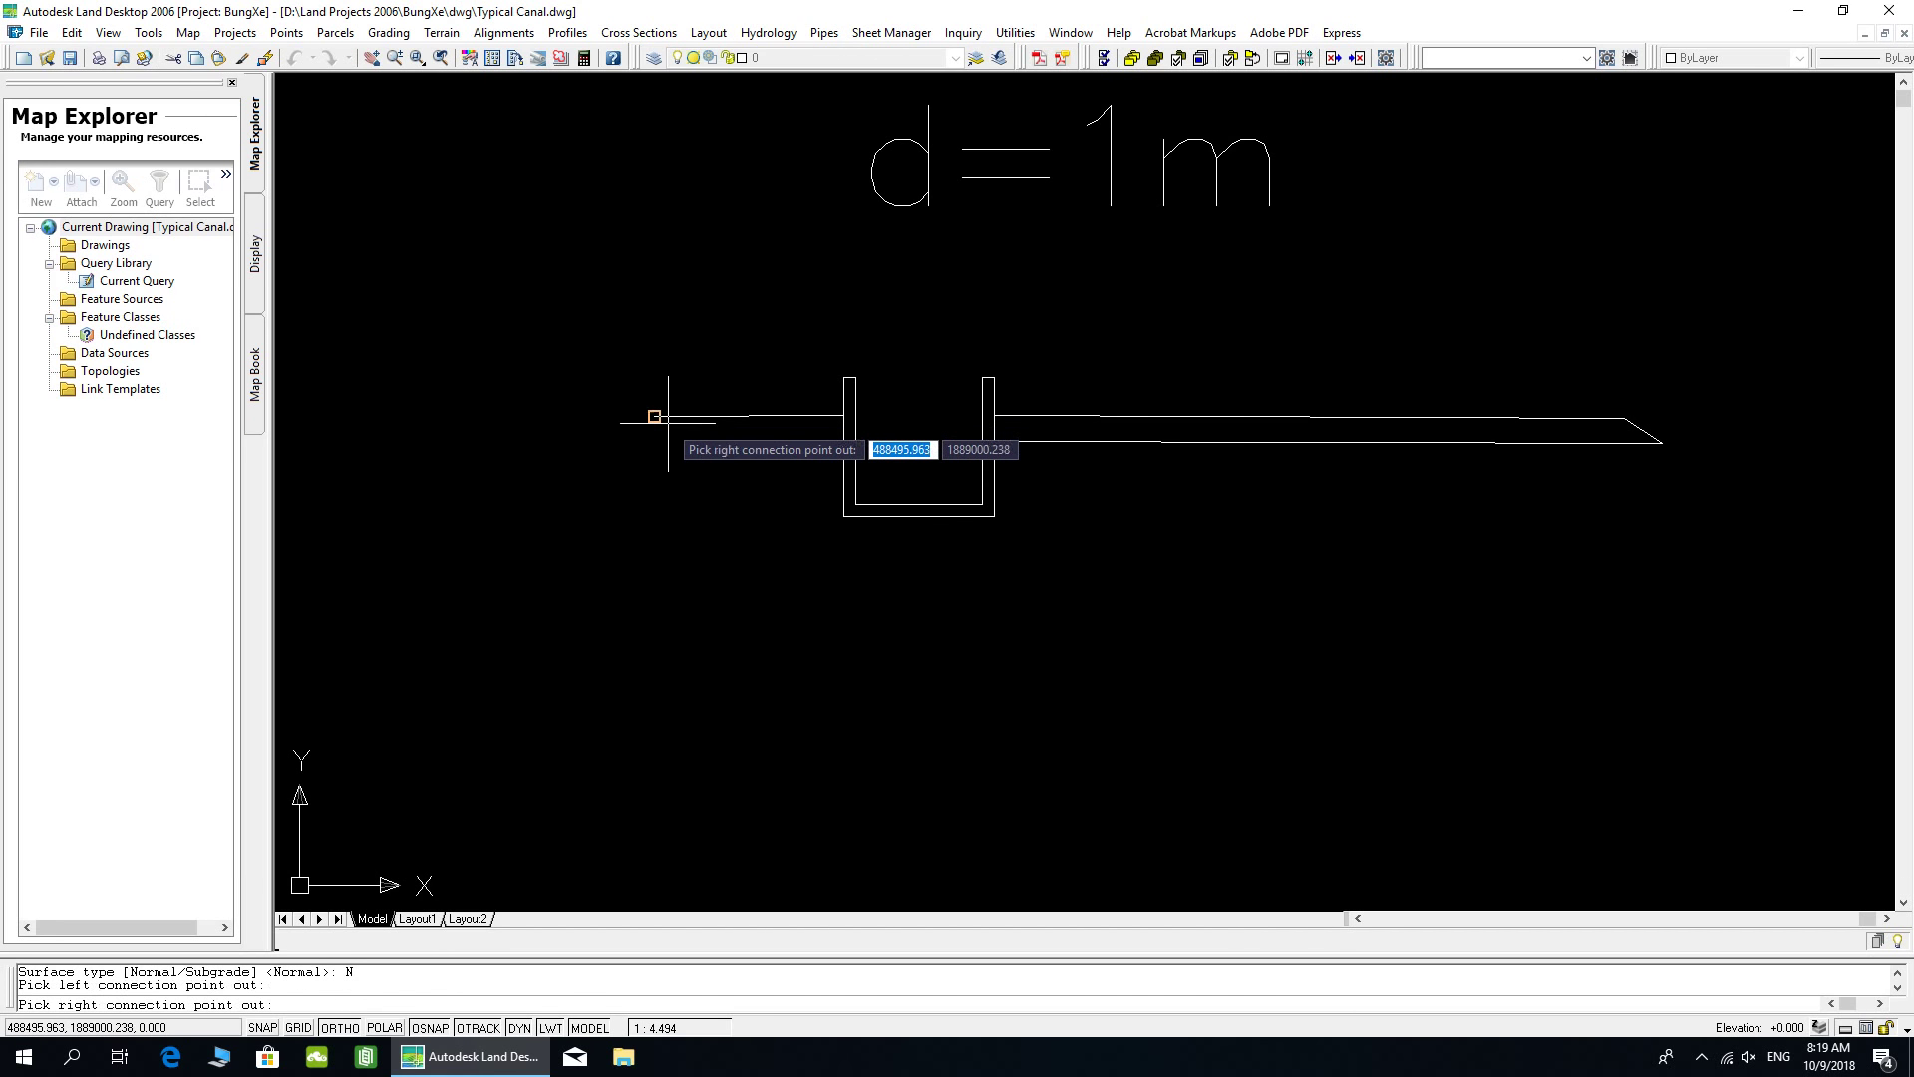
left_click(1662, 443)
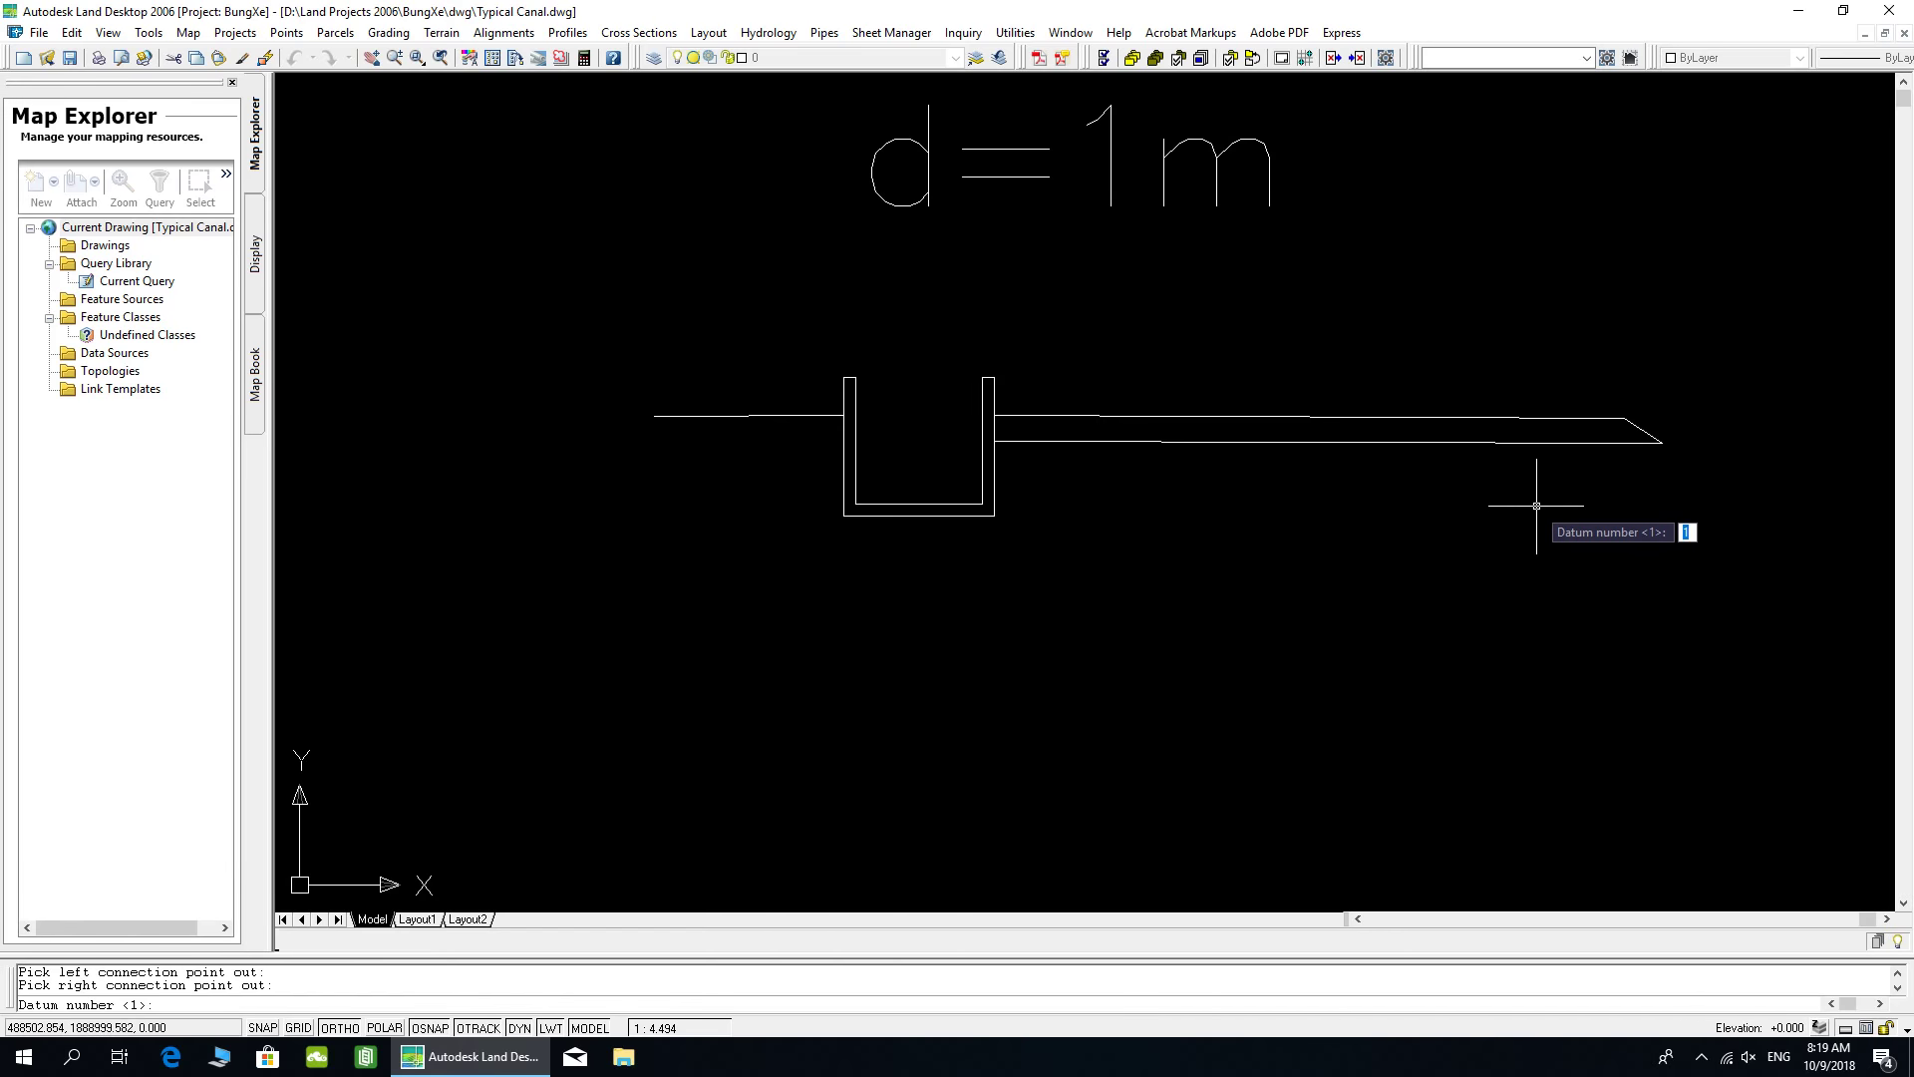
key("Return")
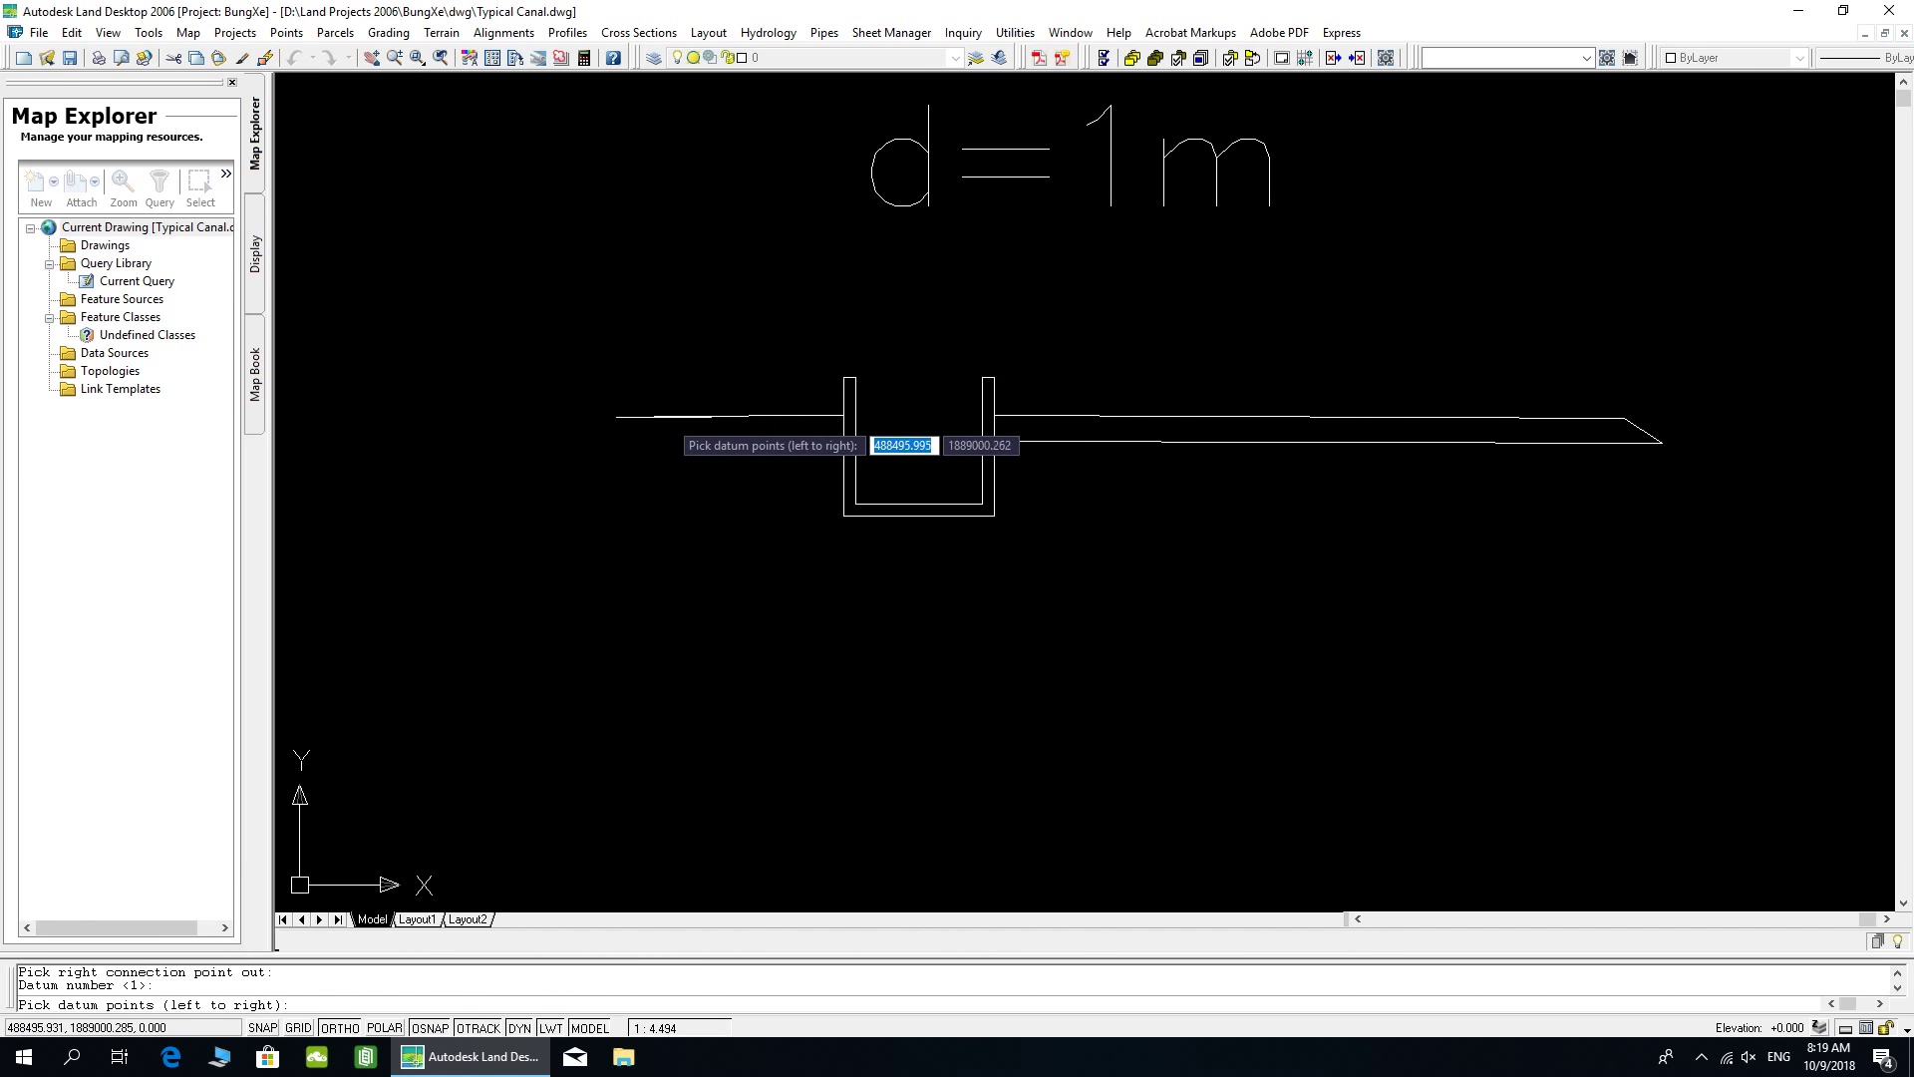
left_click(654, 414)
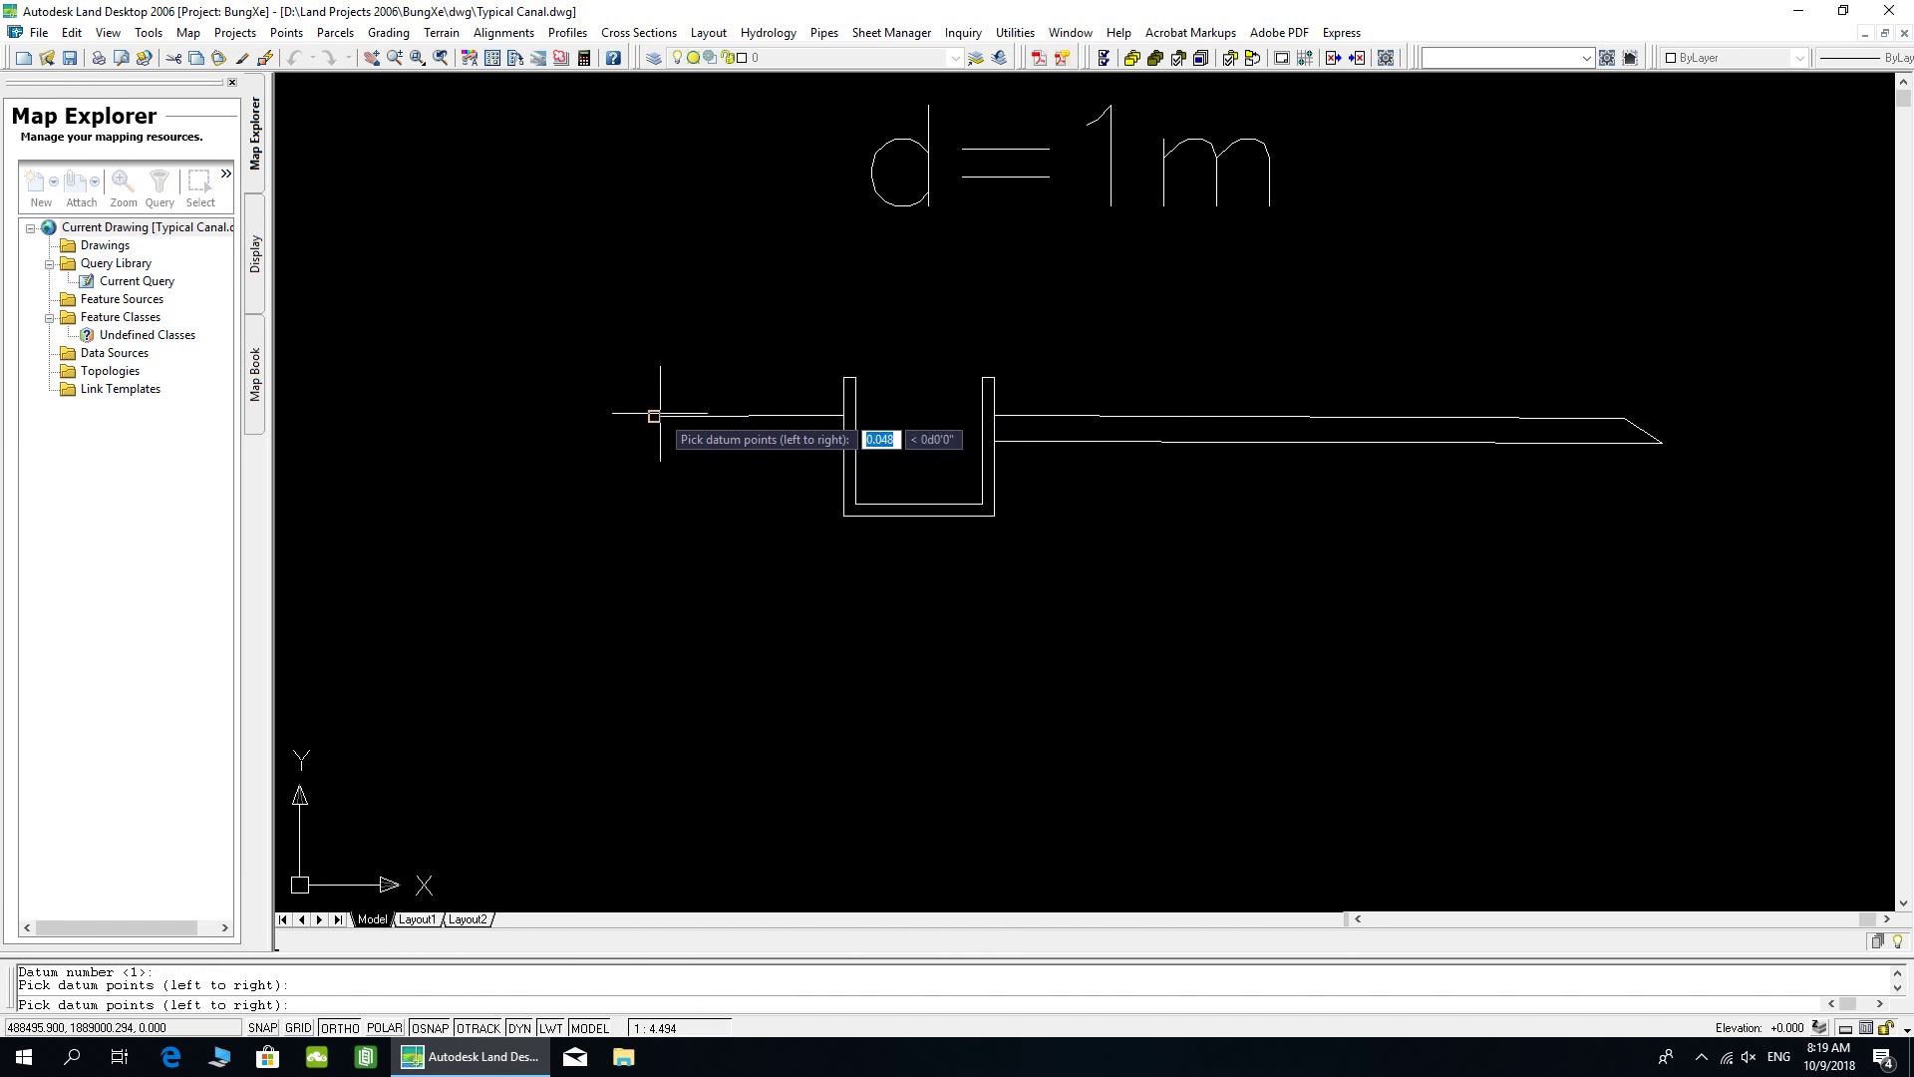
left_click(843, 415)
left_click(844, 515)
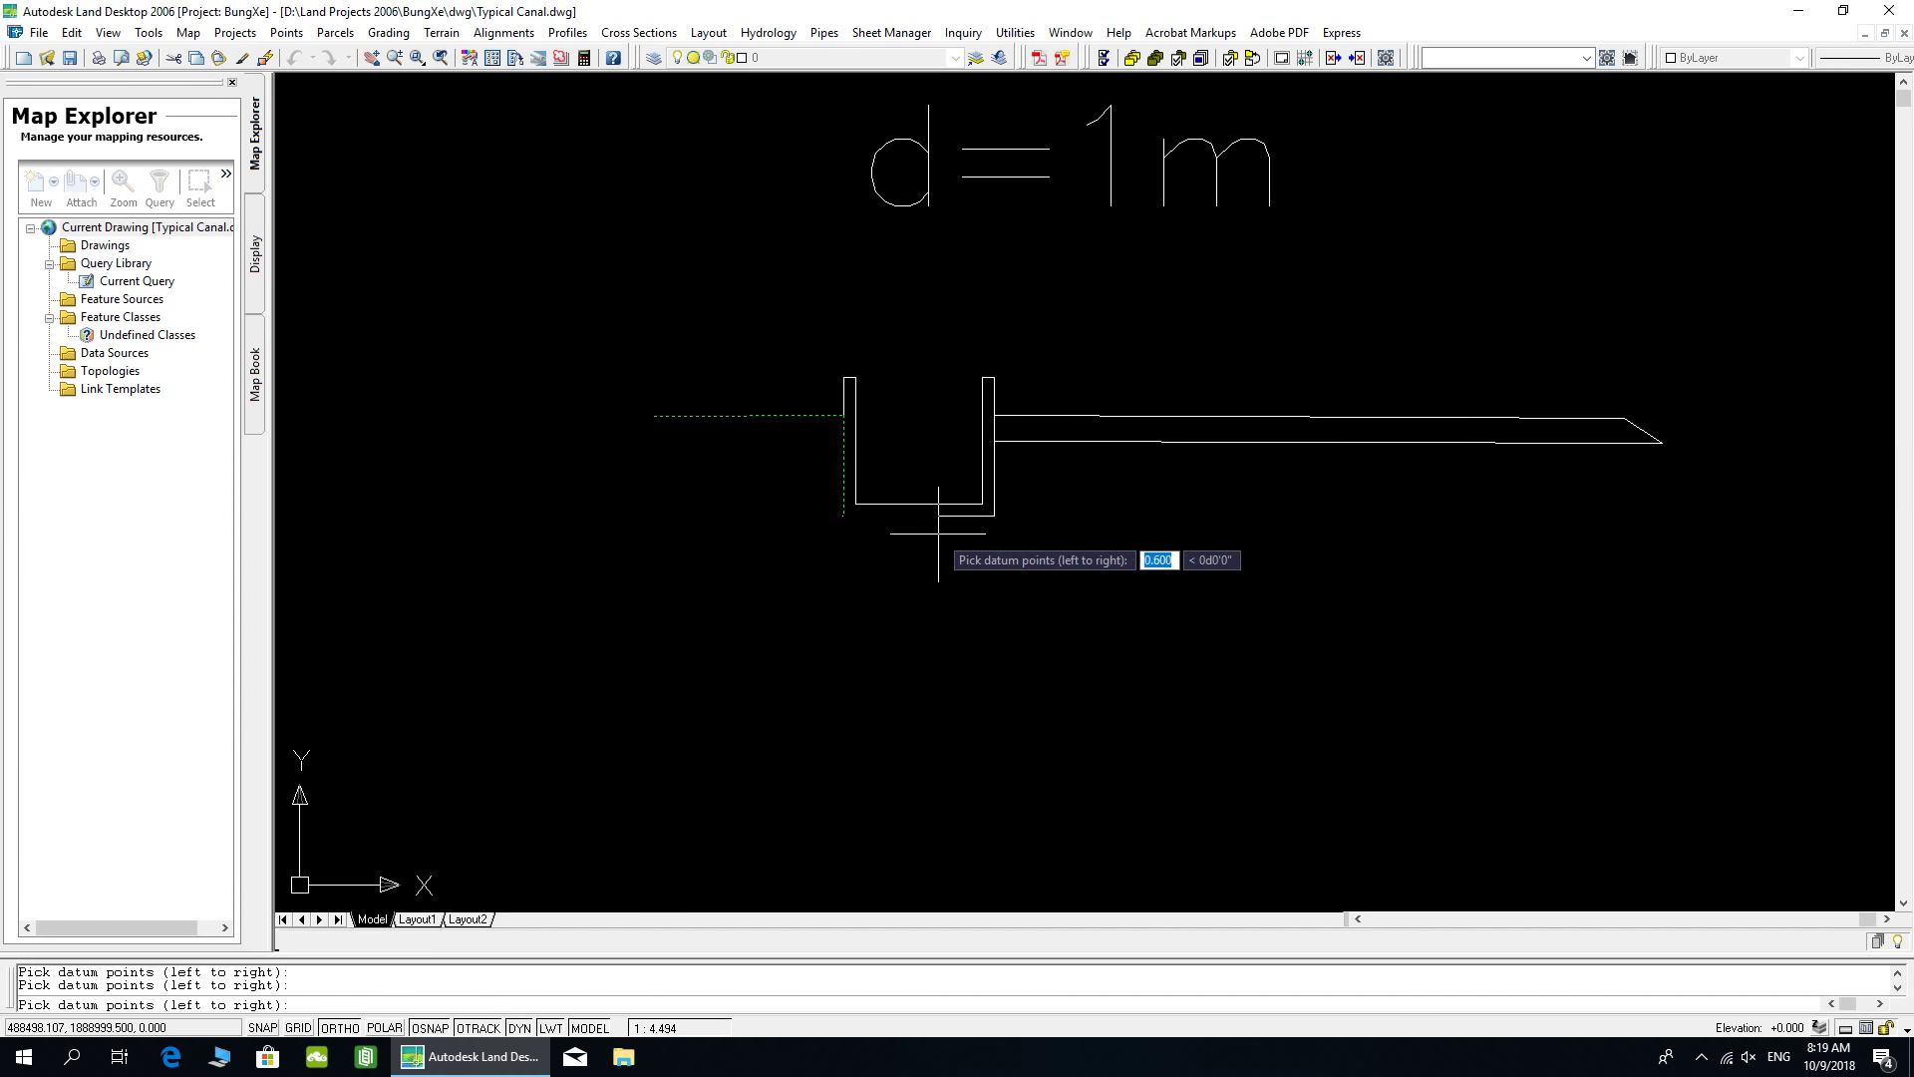
left_click(994, 515)
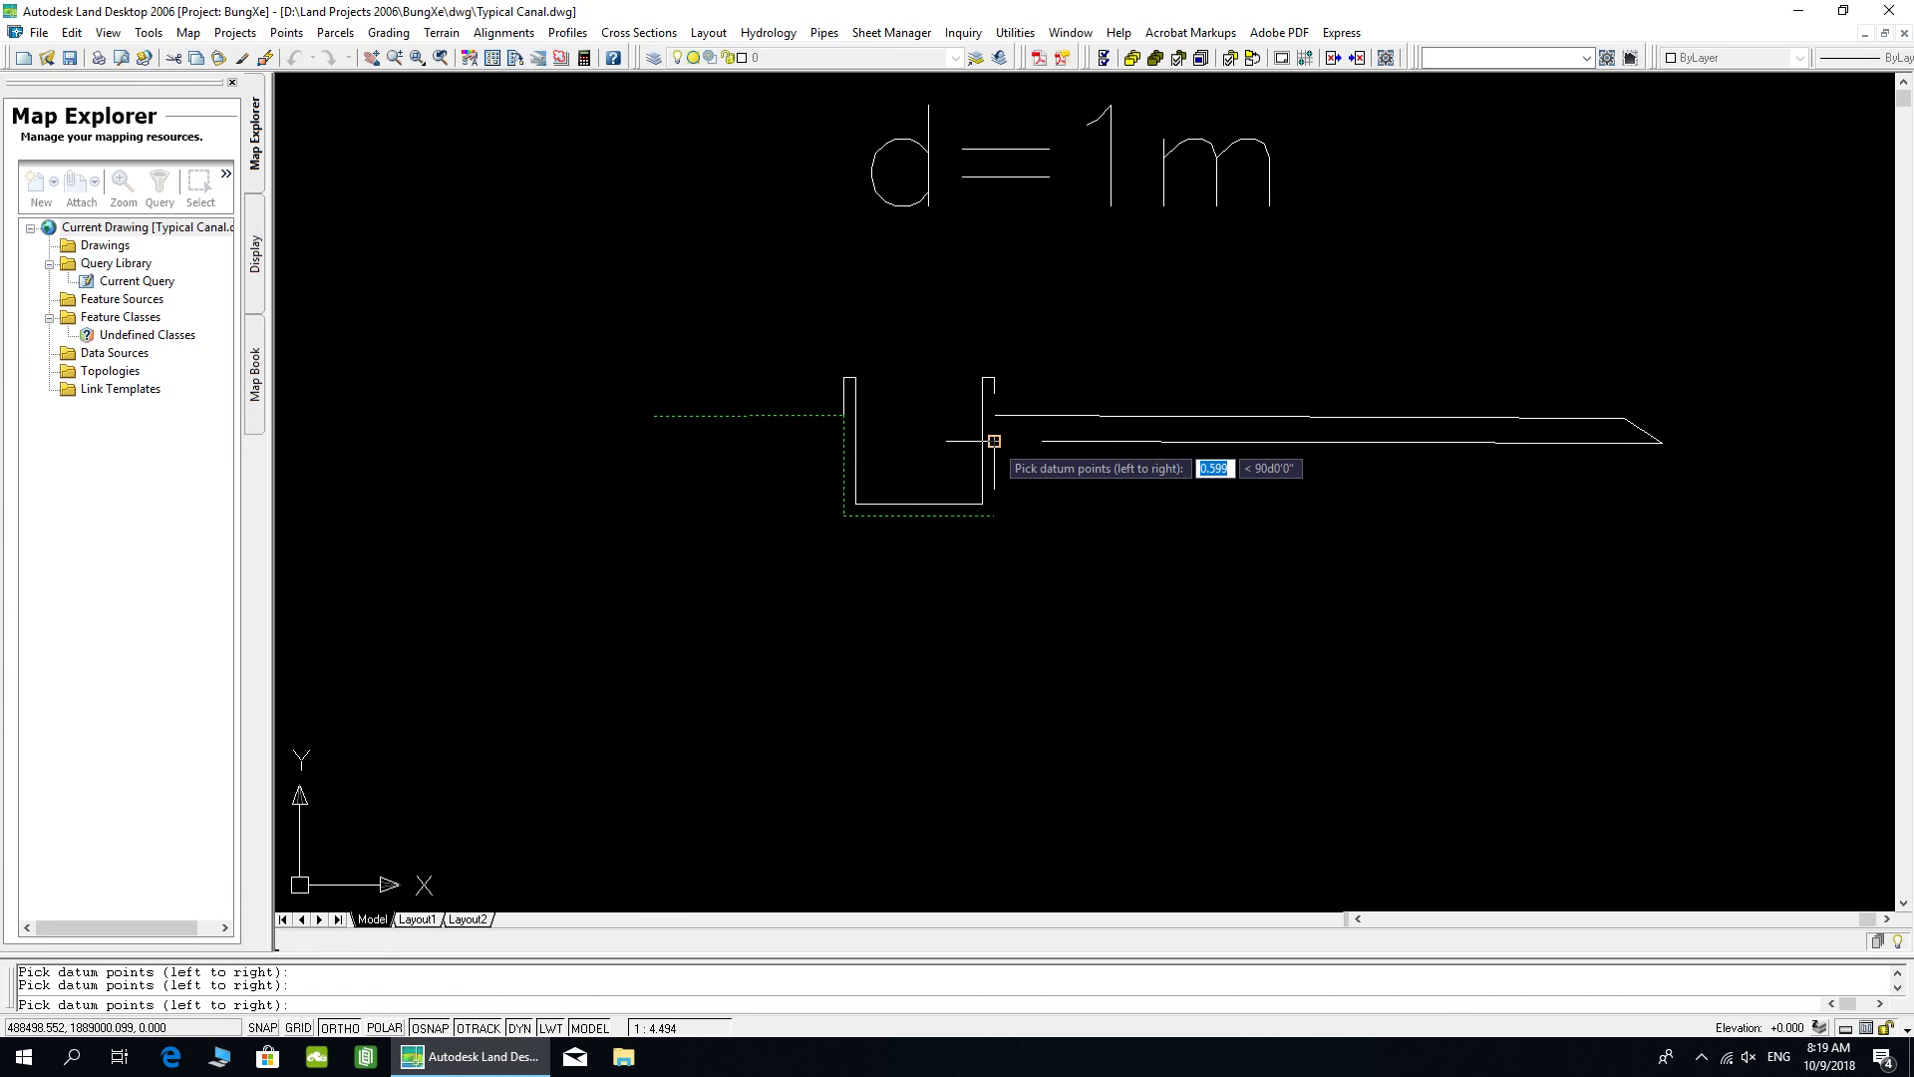
left_click(994, 440)
left_click(1663, 442)
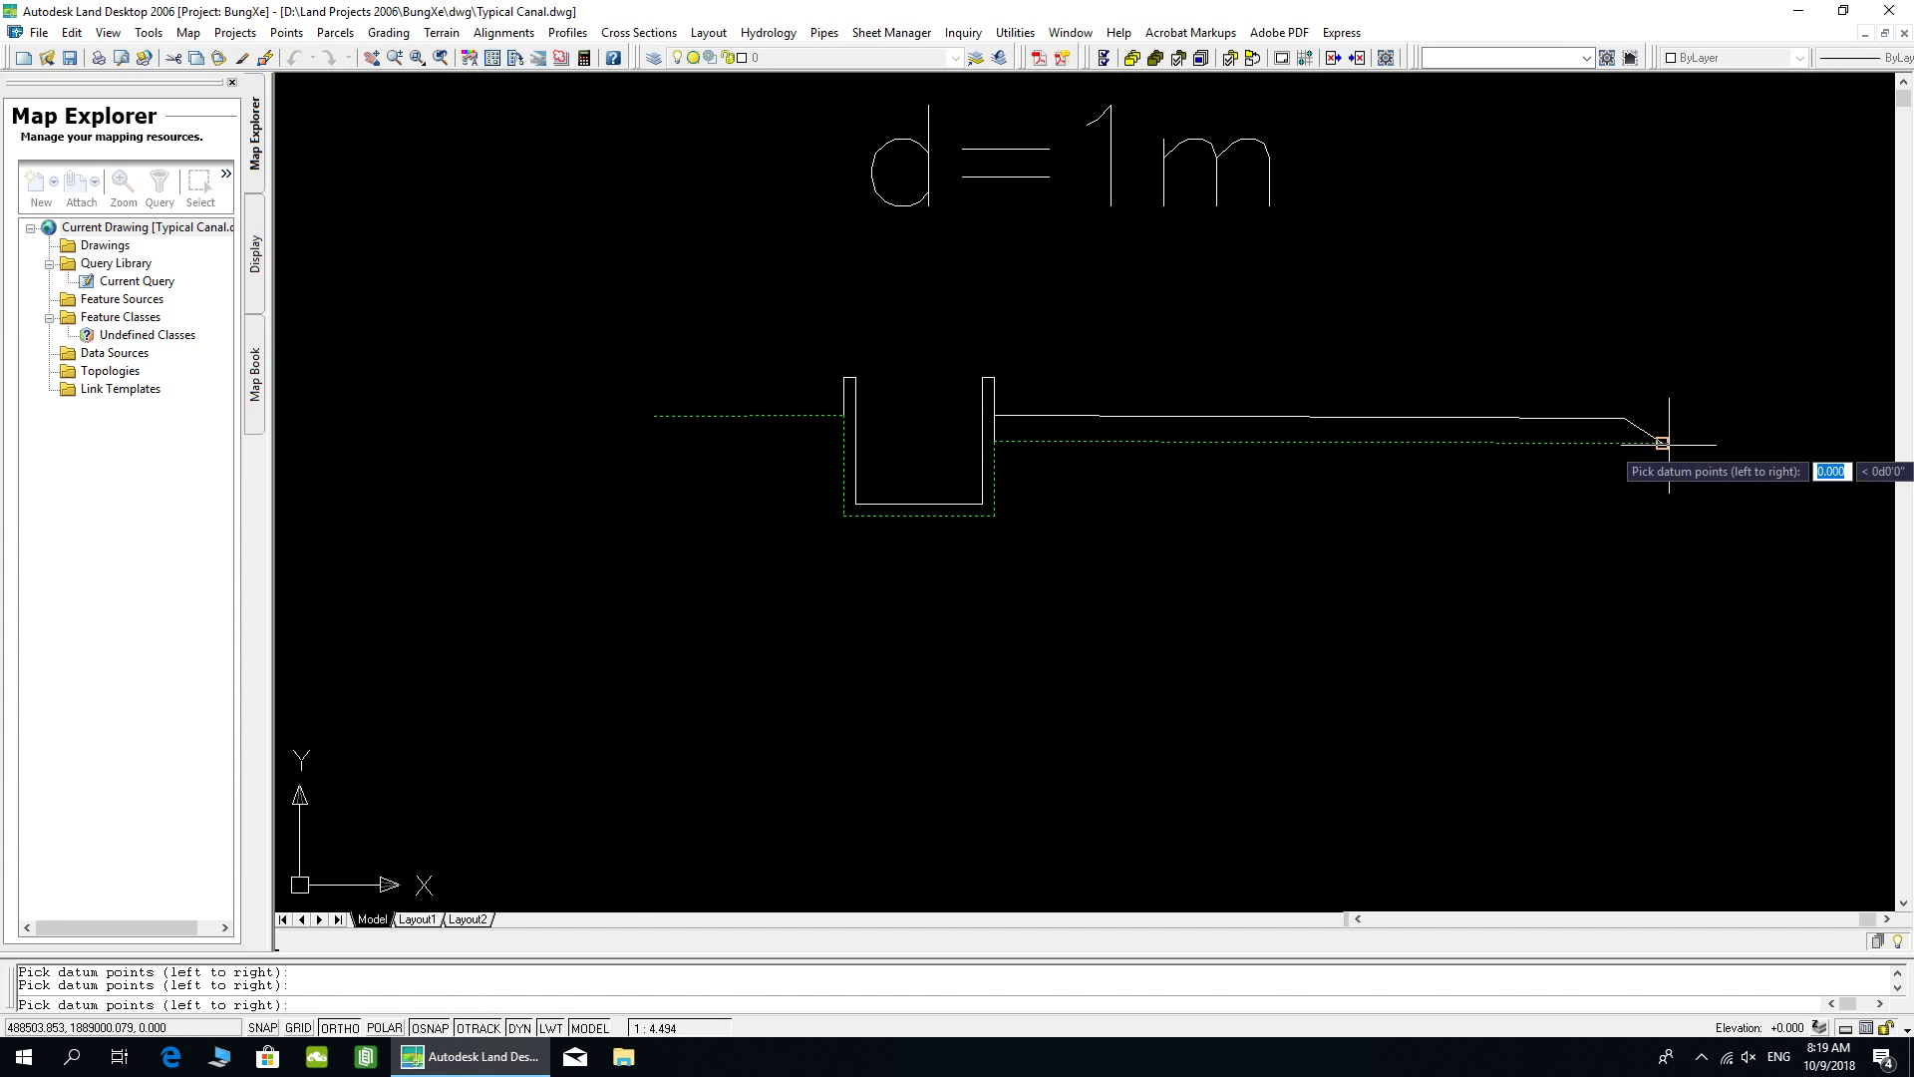
right_click(1653, 445)
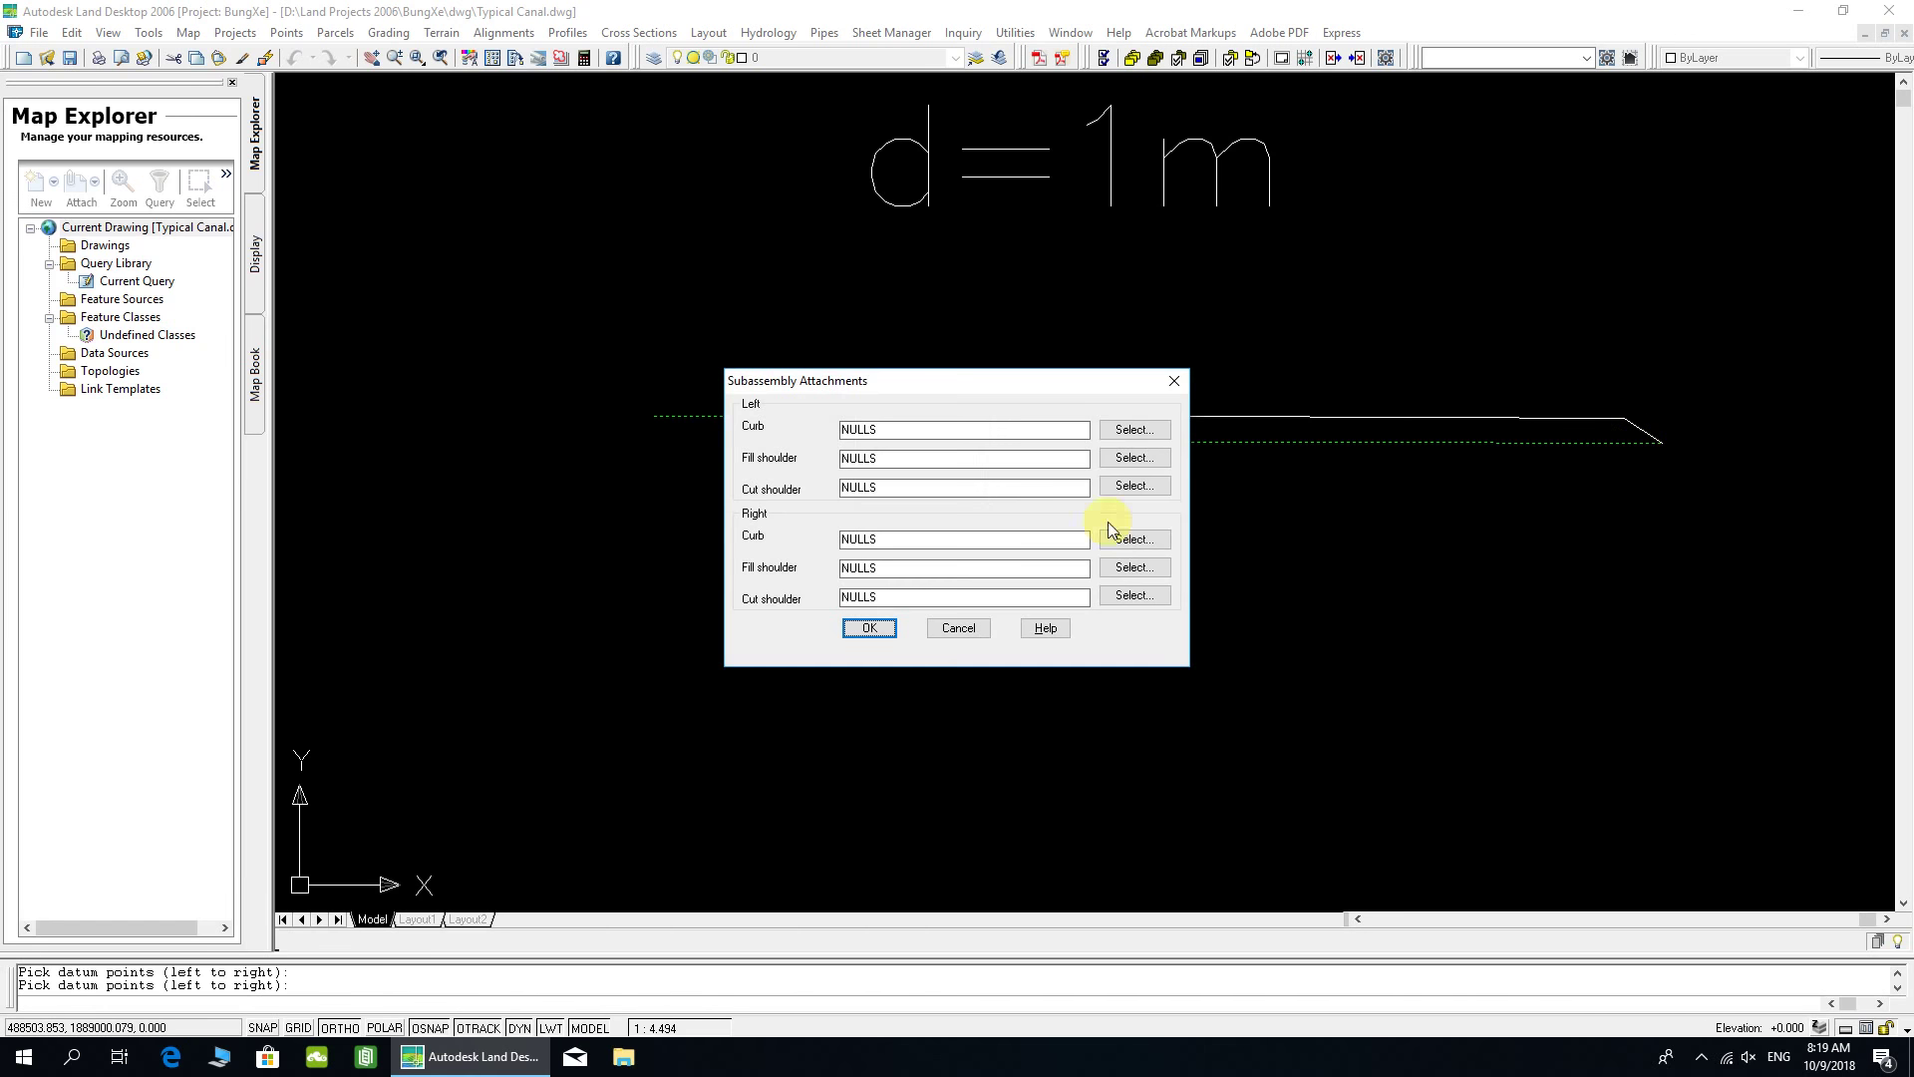
- Accept NULLS for all subassembly attachments and save the template as RMC.3 without defining another one
left_click(887, 634)
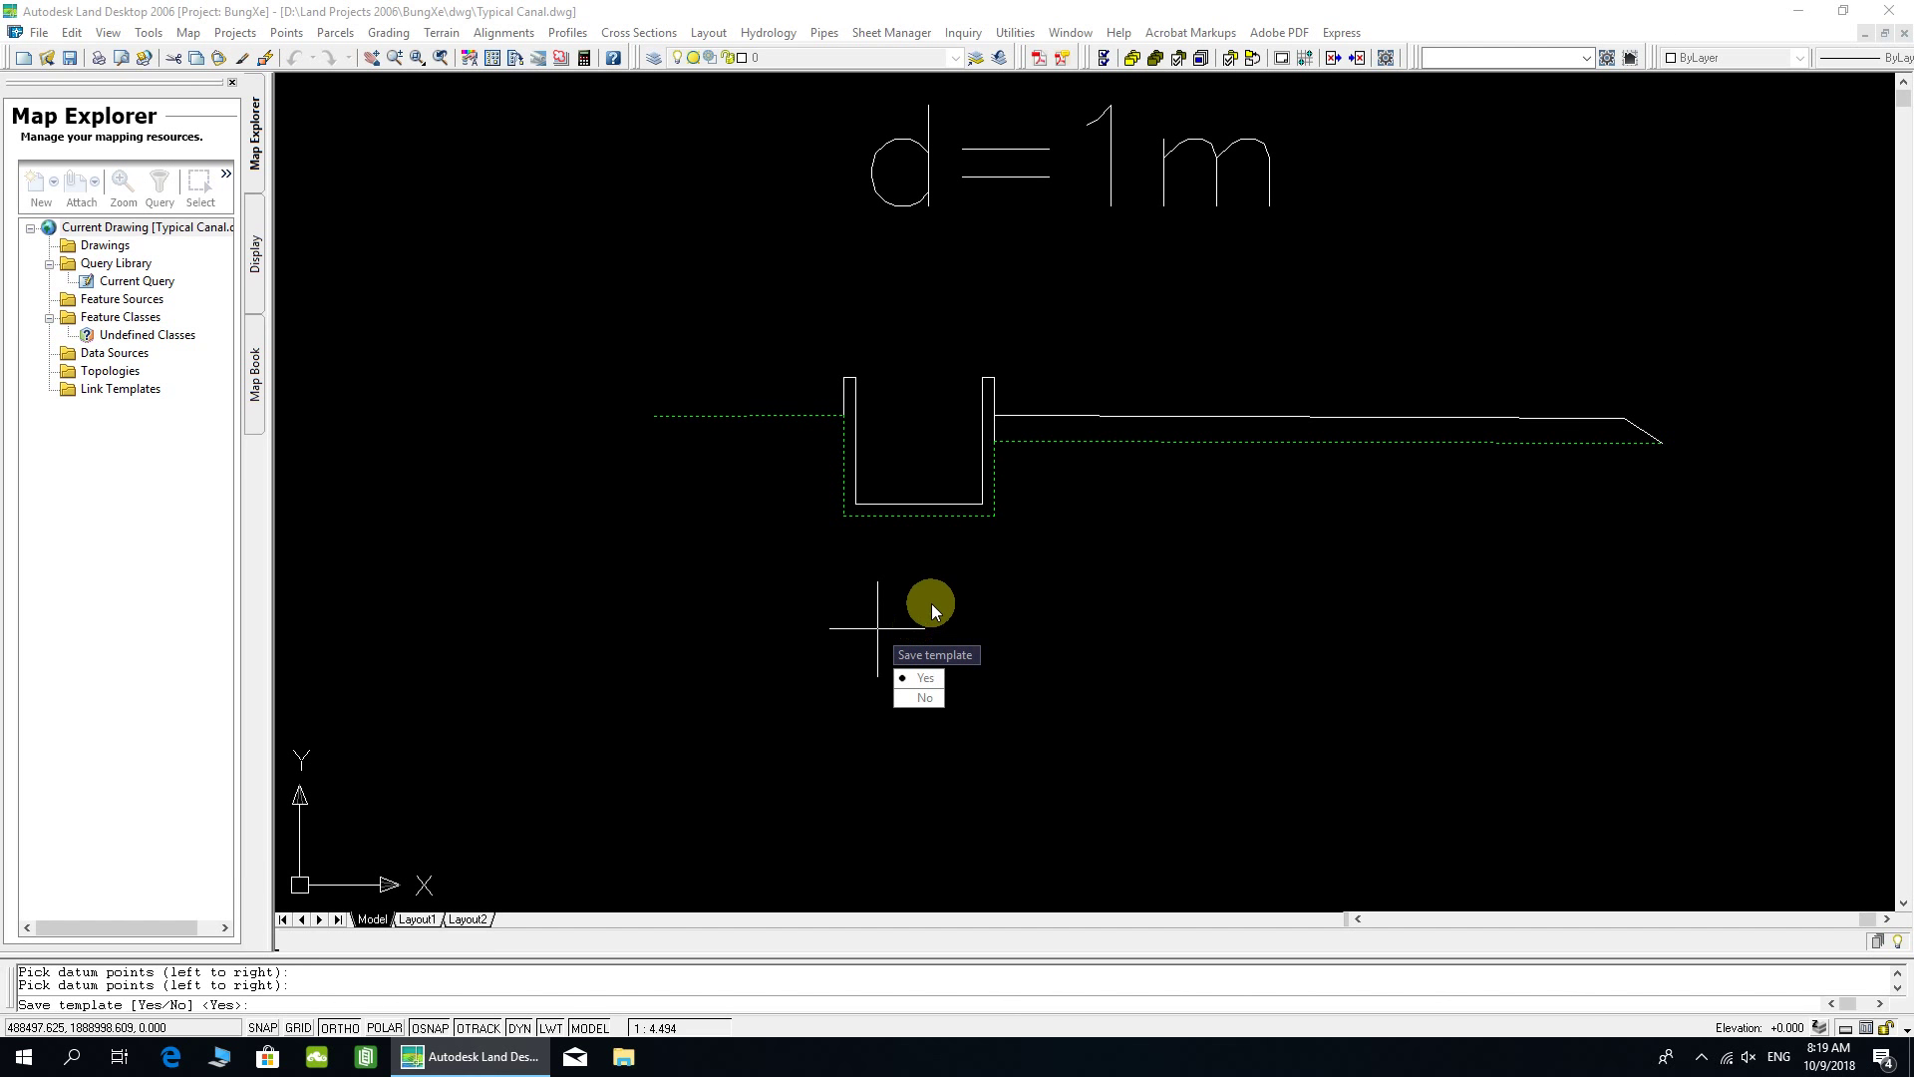
left_click(927, 680)
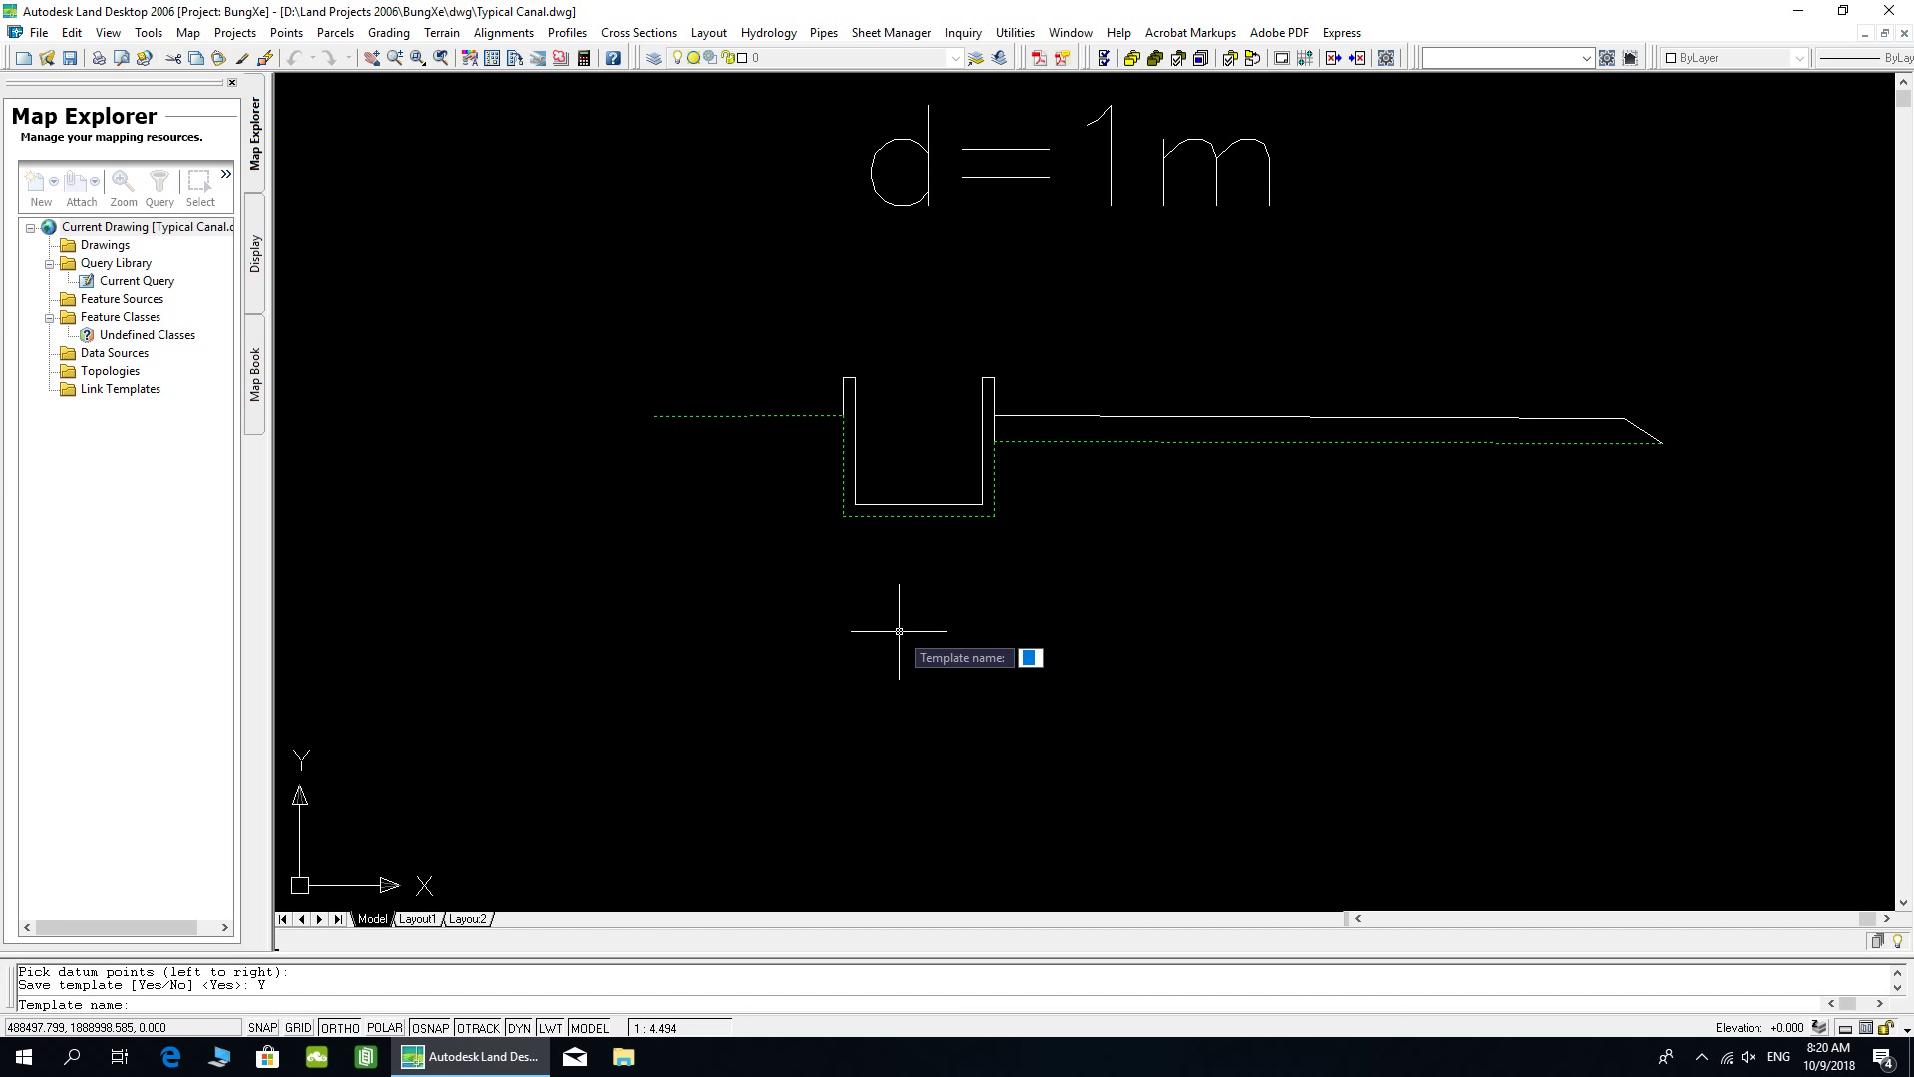
left_click(899, 631)
type("RMC.3")
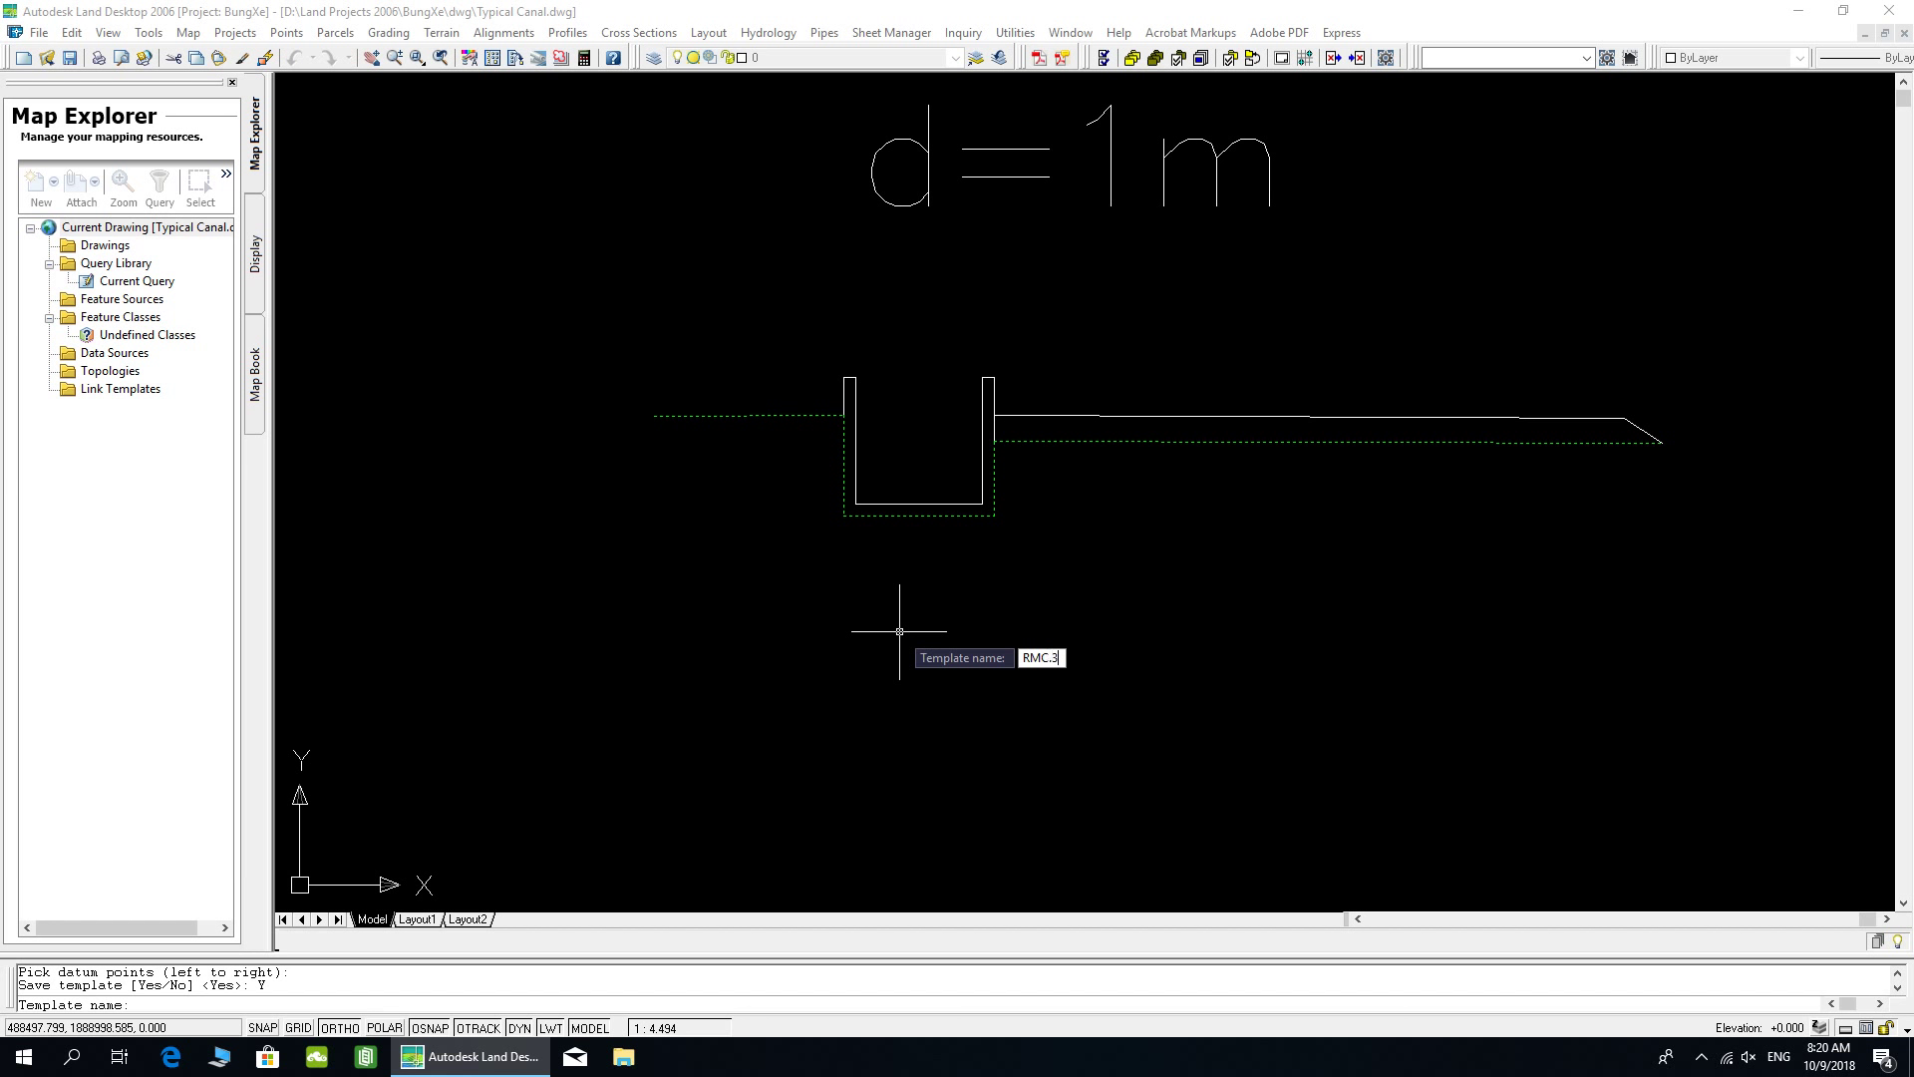
key("Return")
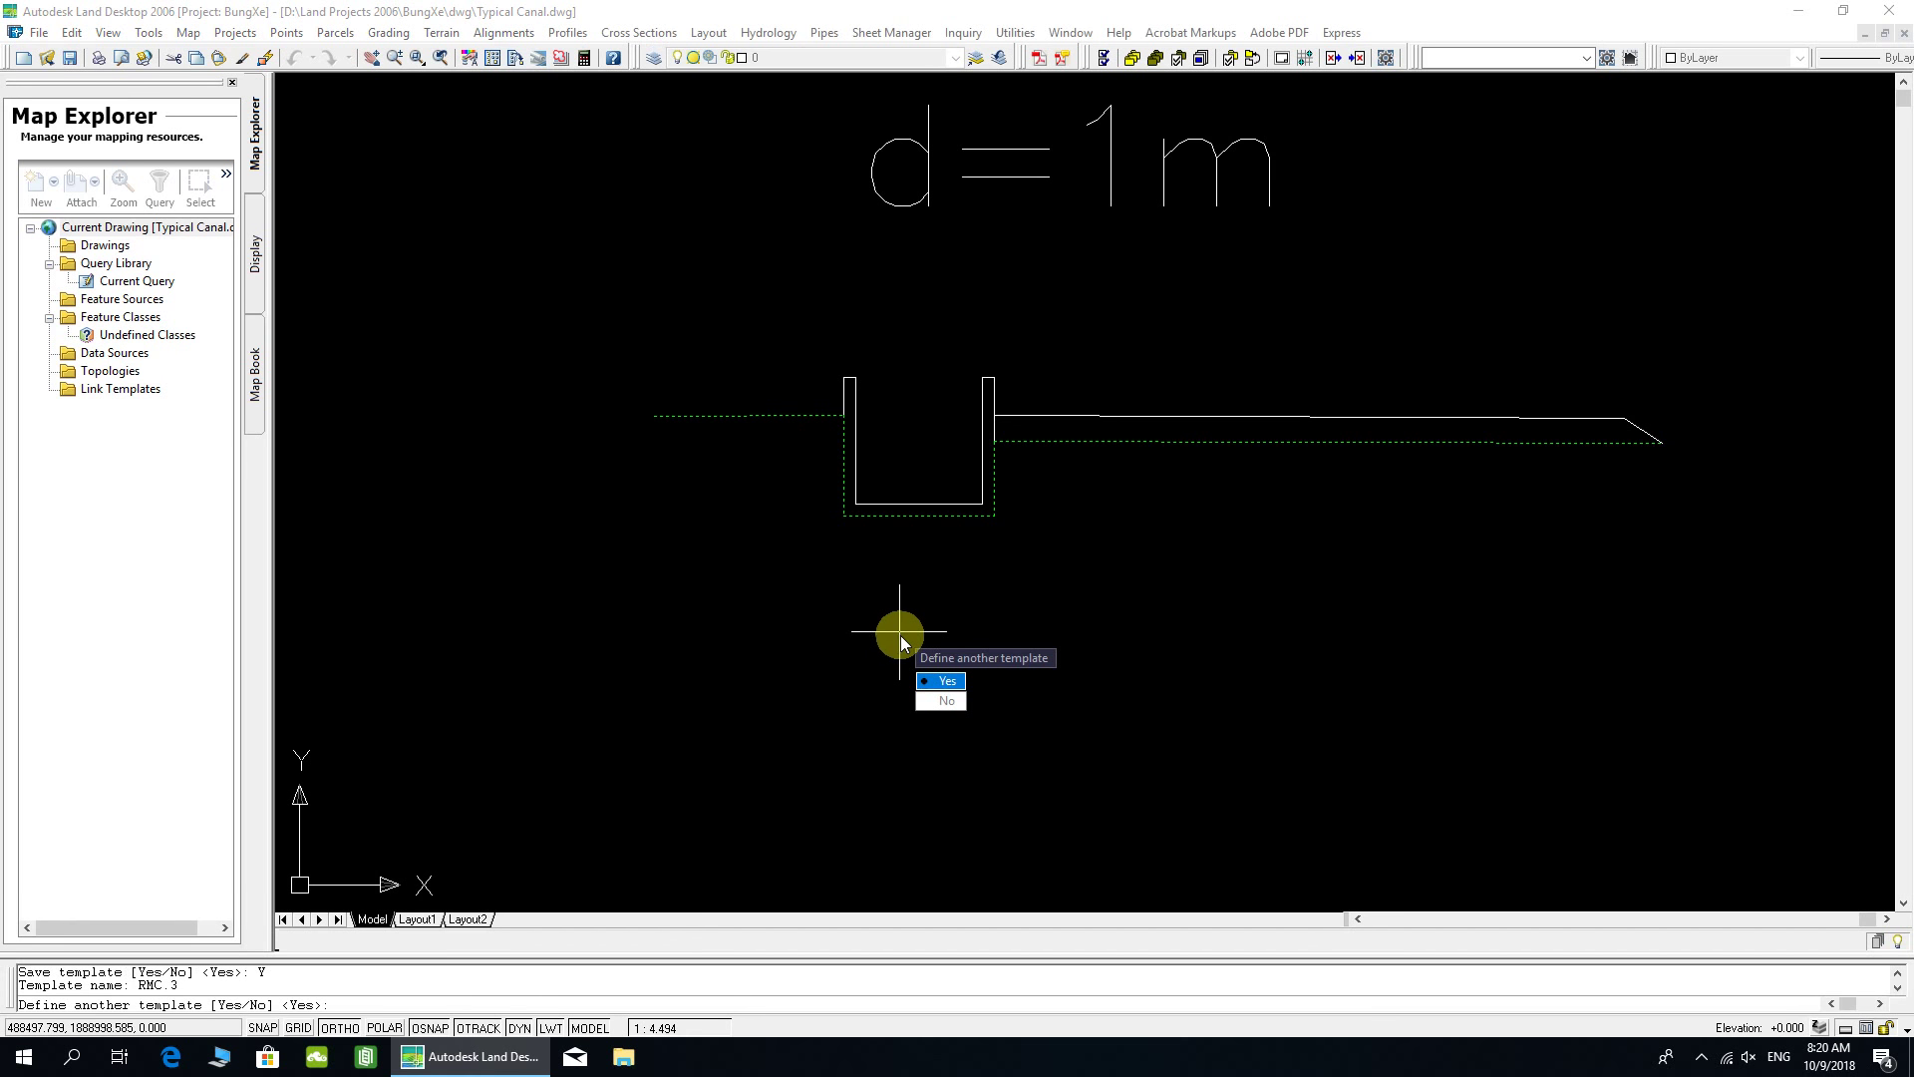
left_click(937, 702)
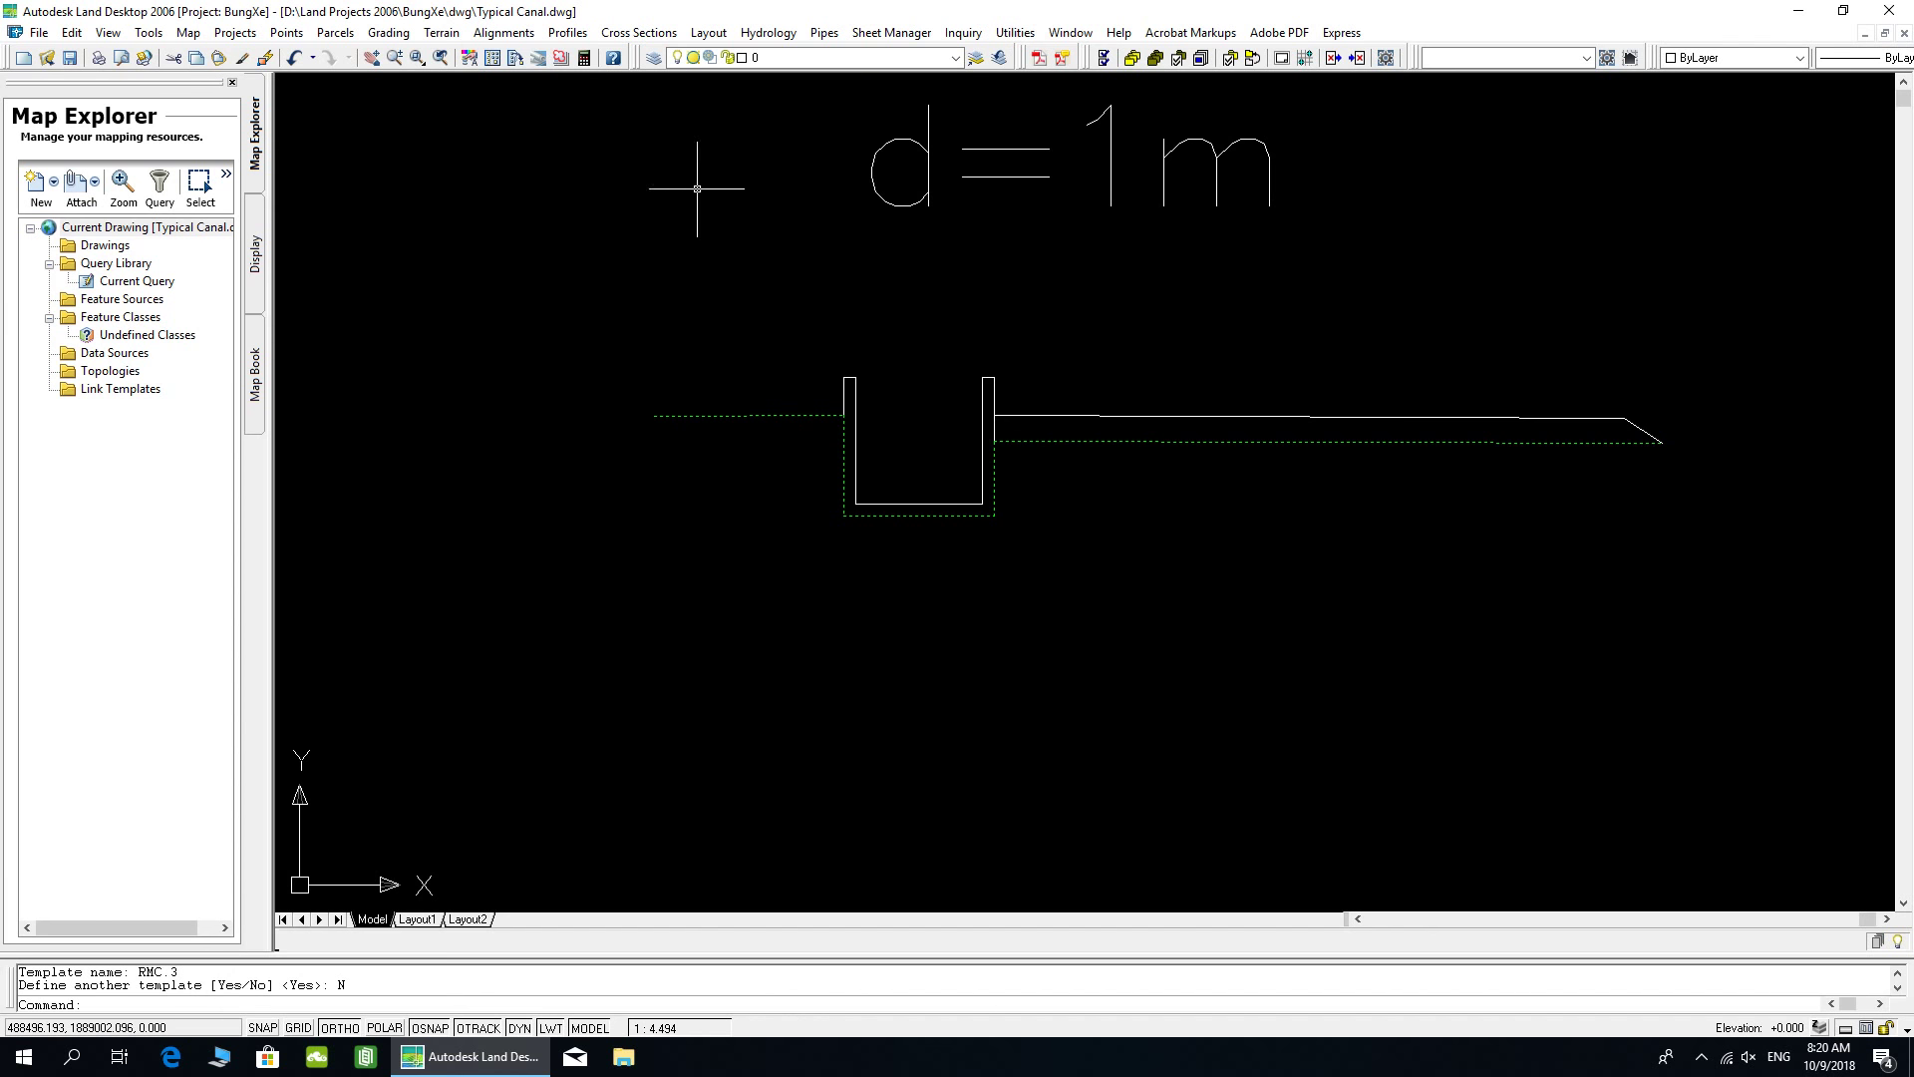
- Sample the existing ground sections along the RMC alignment from station 0 to 275, overwriting the existing section data
left_click(618, 34)
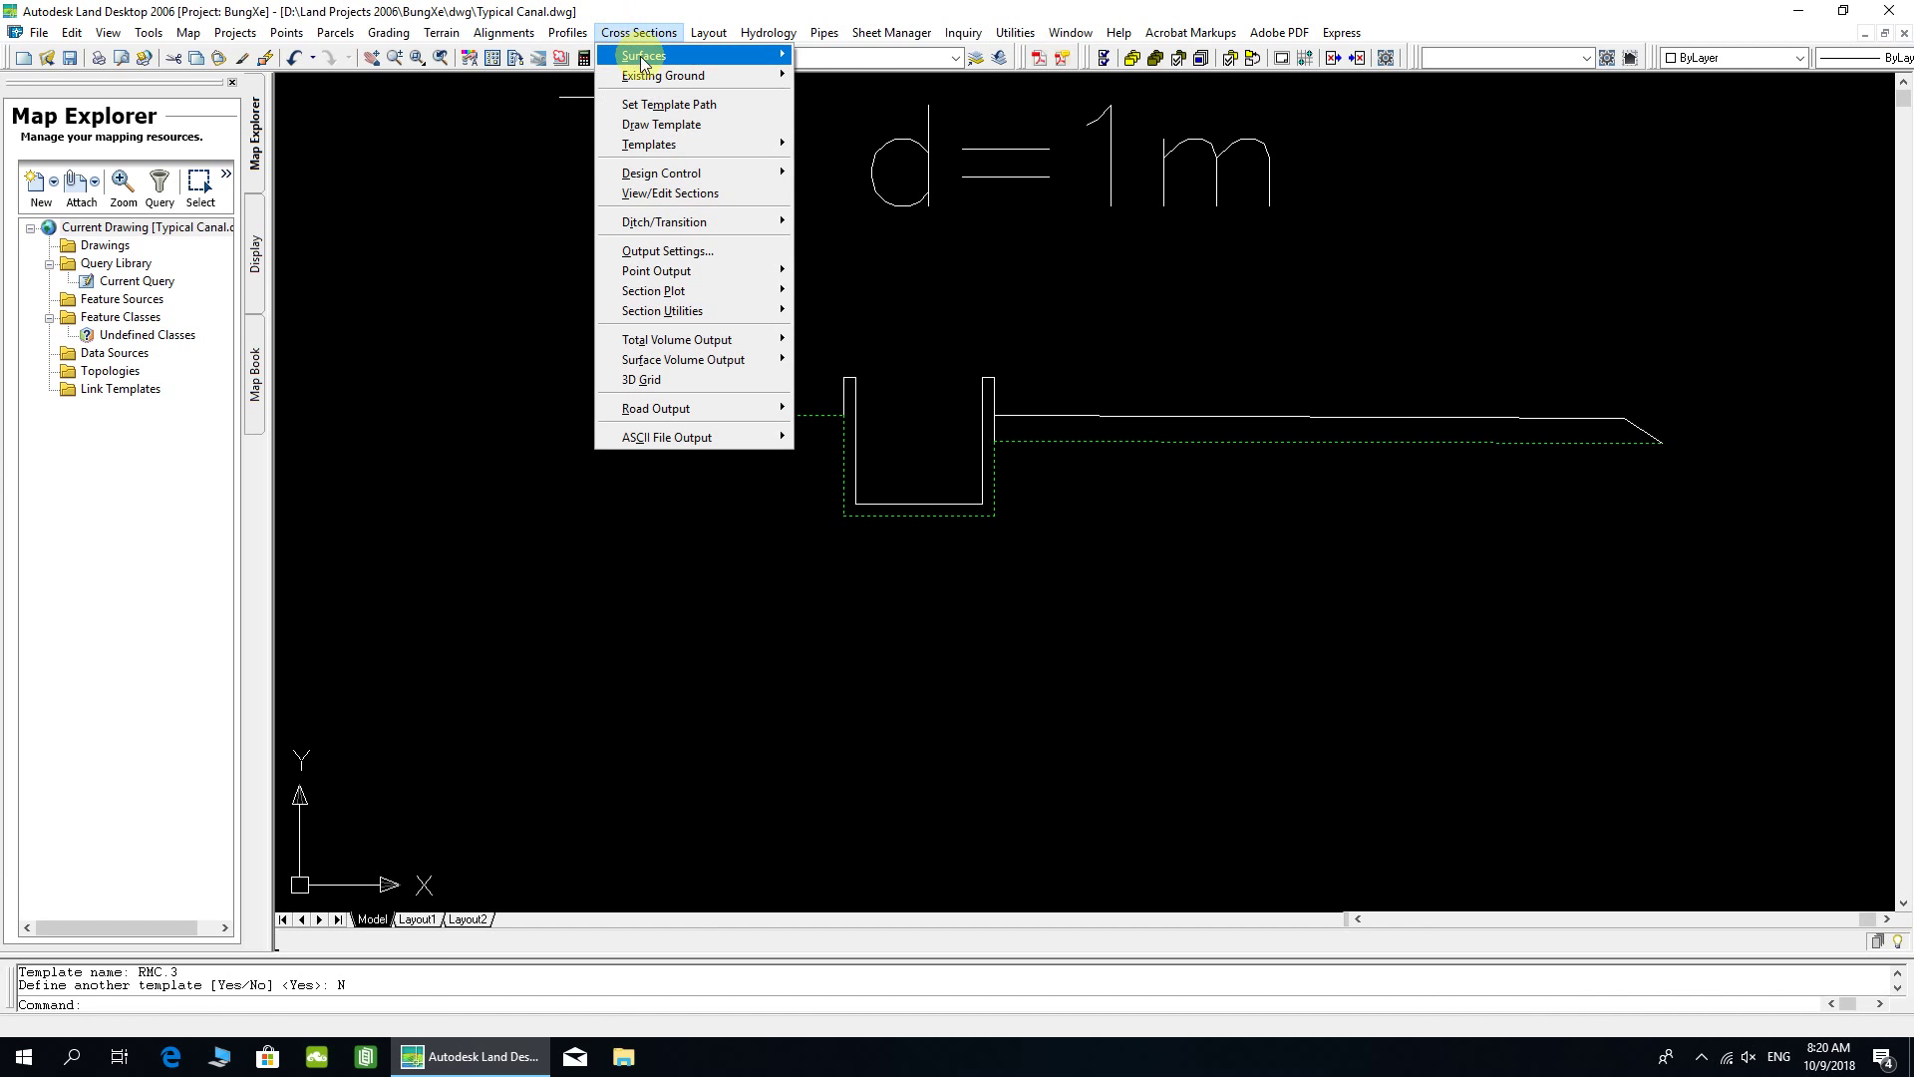
mouse_move(648, 76)
left_click(863, 76)
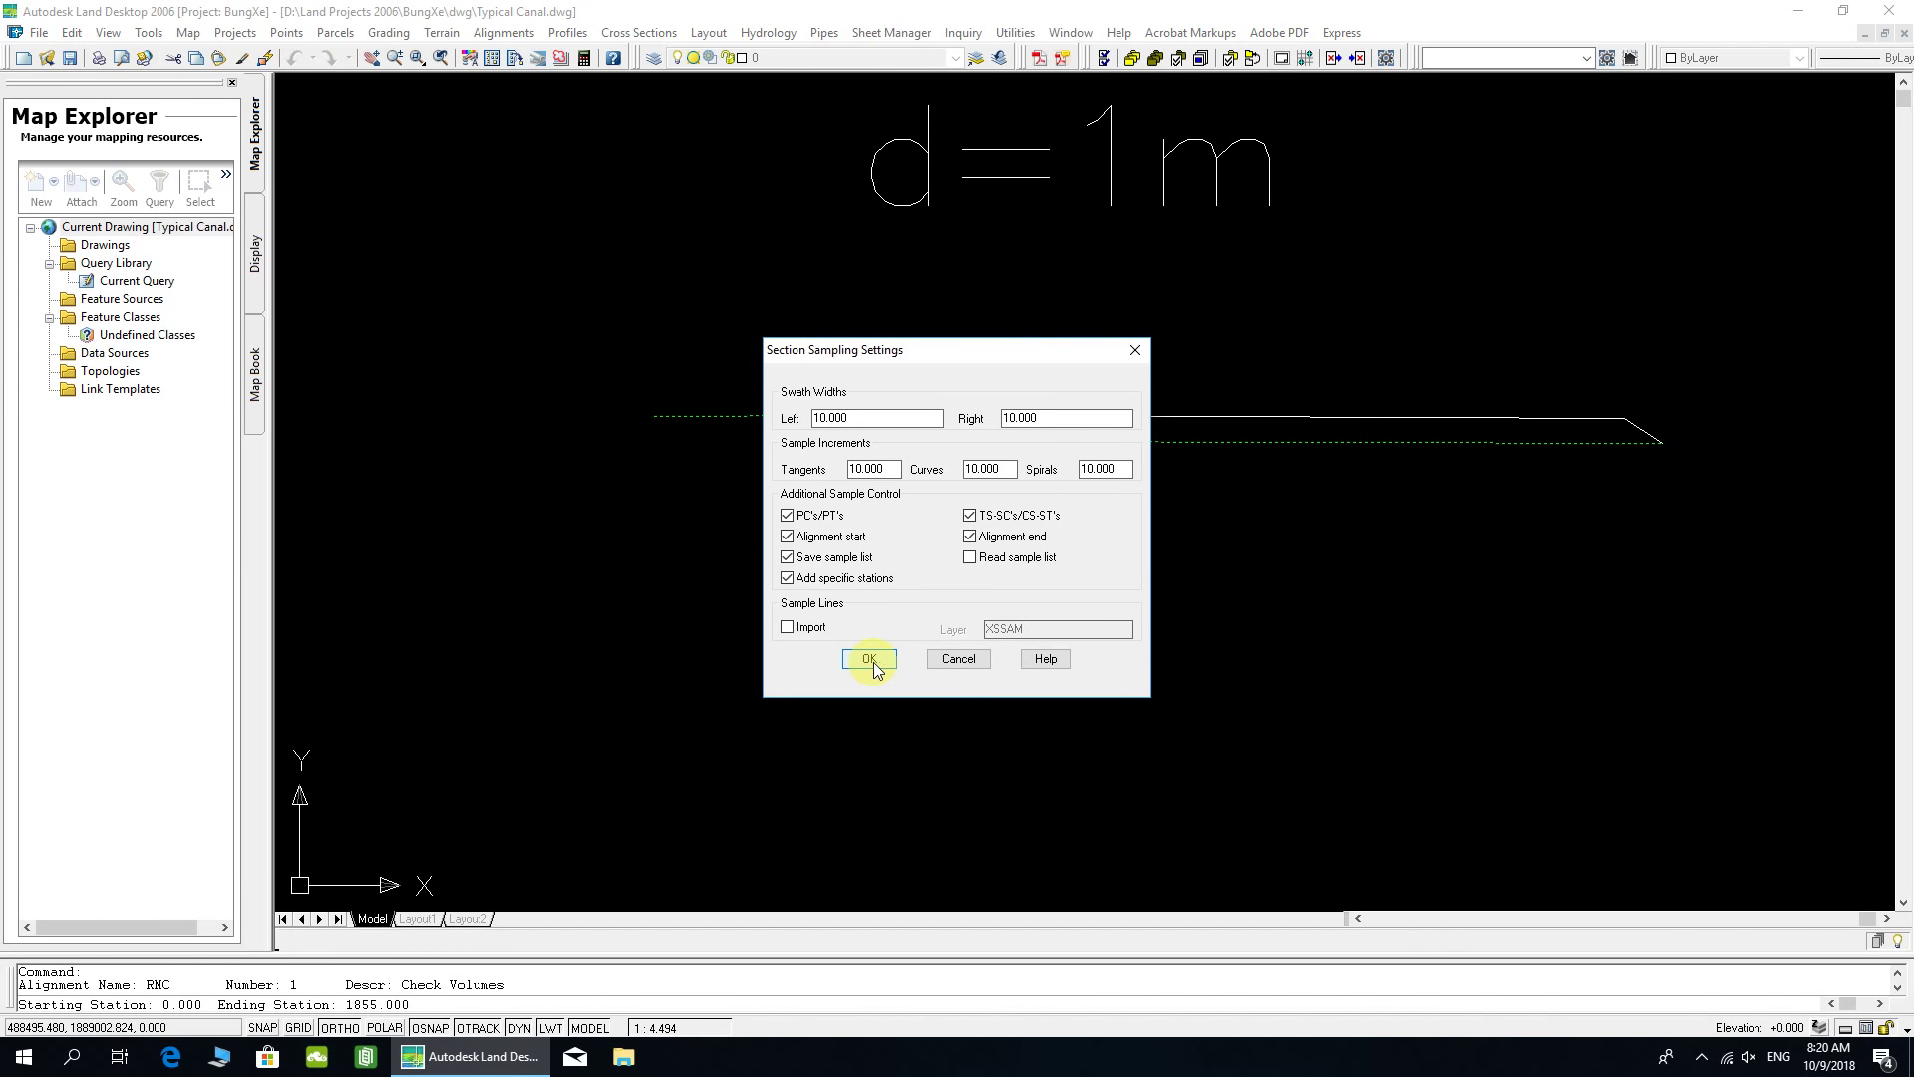
left_click(870, 660)
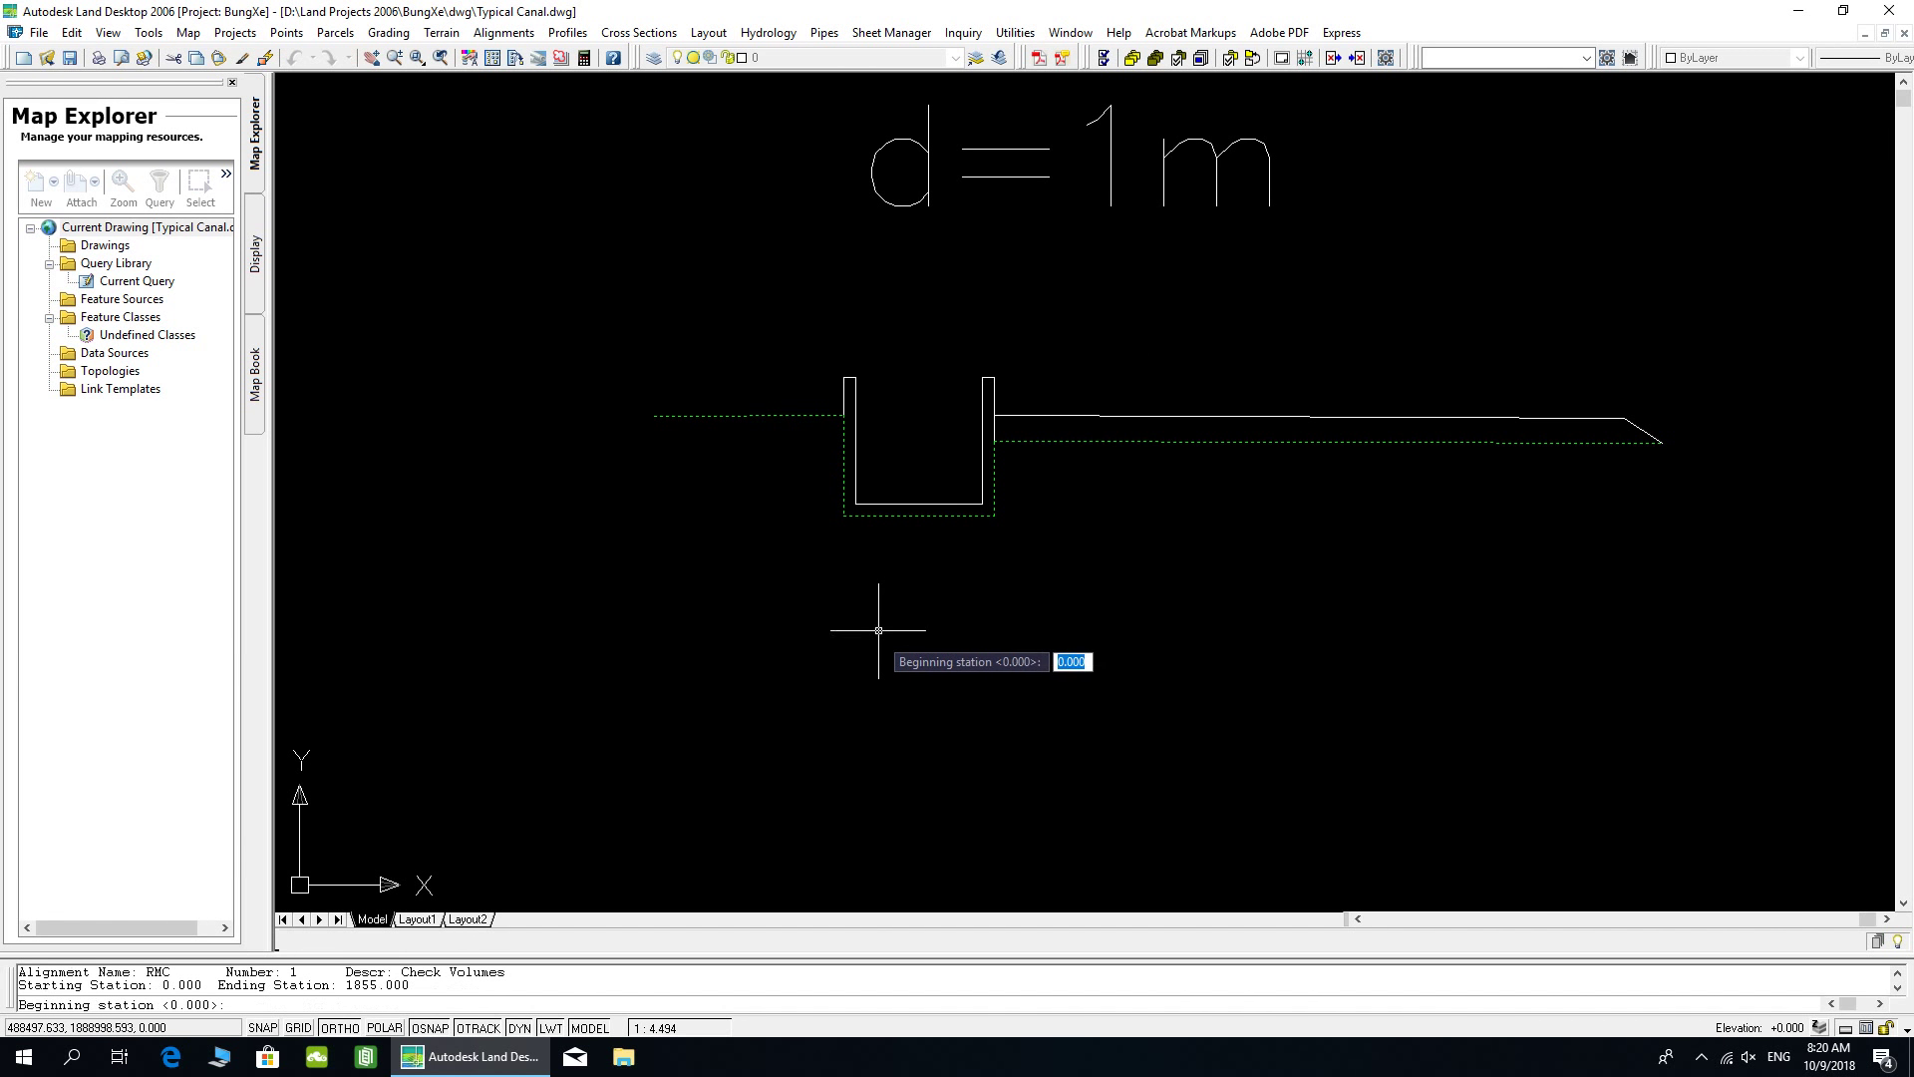
key("Return")
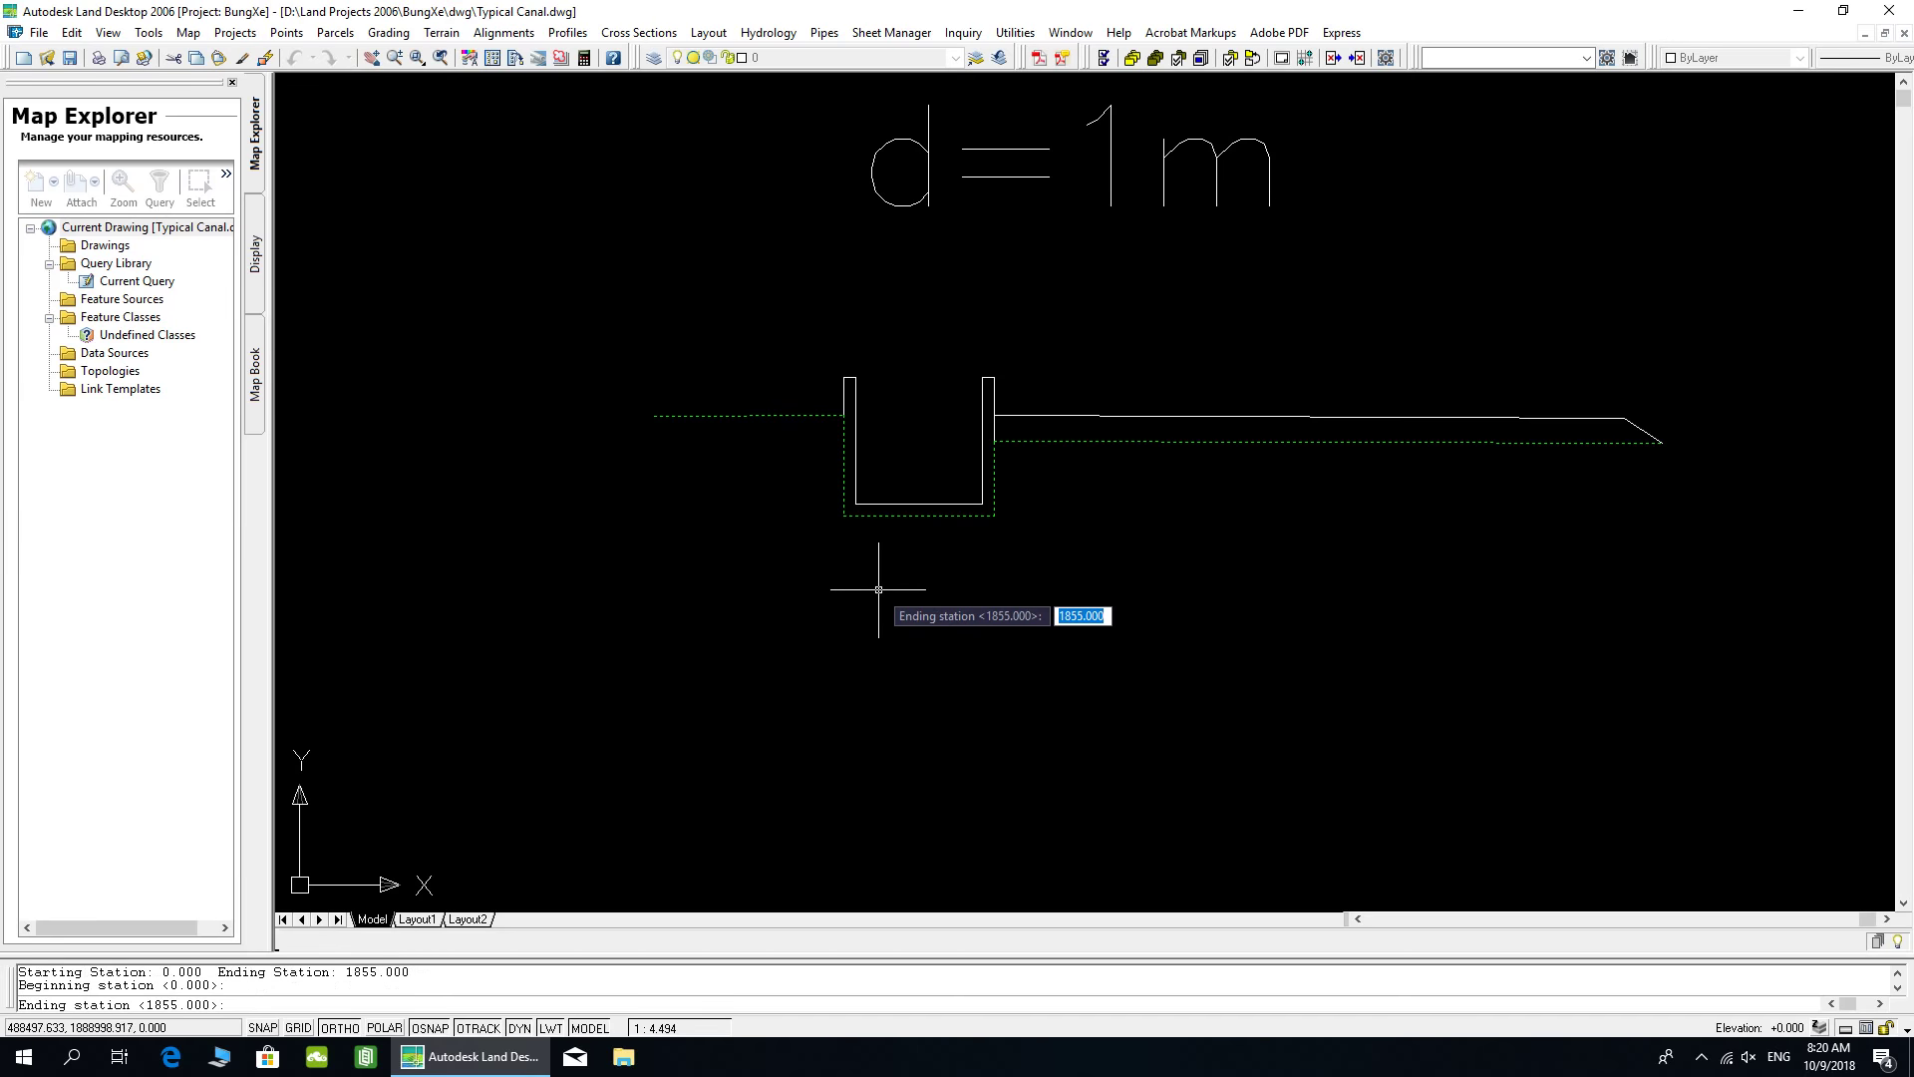
type("27")
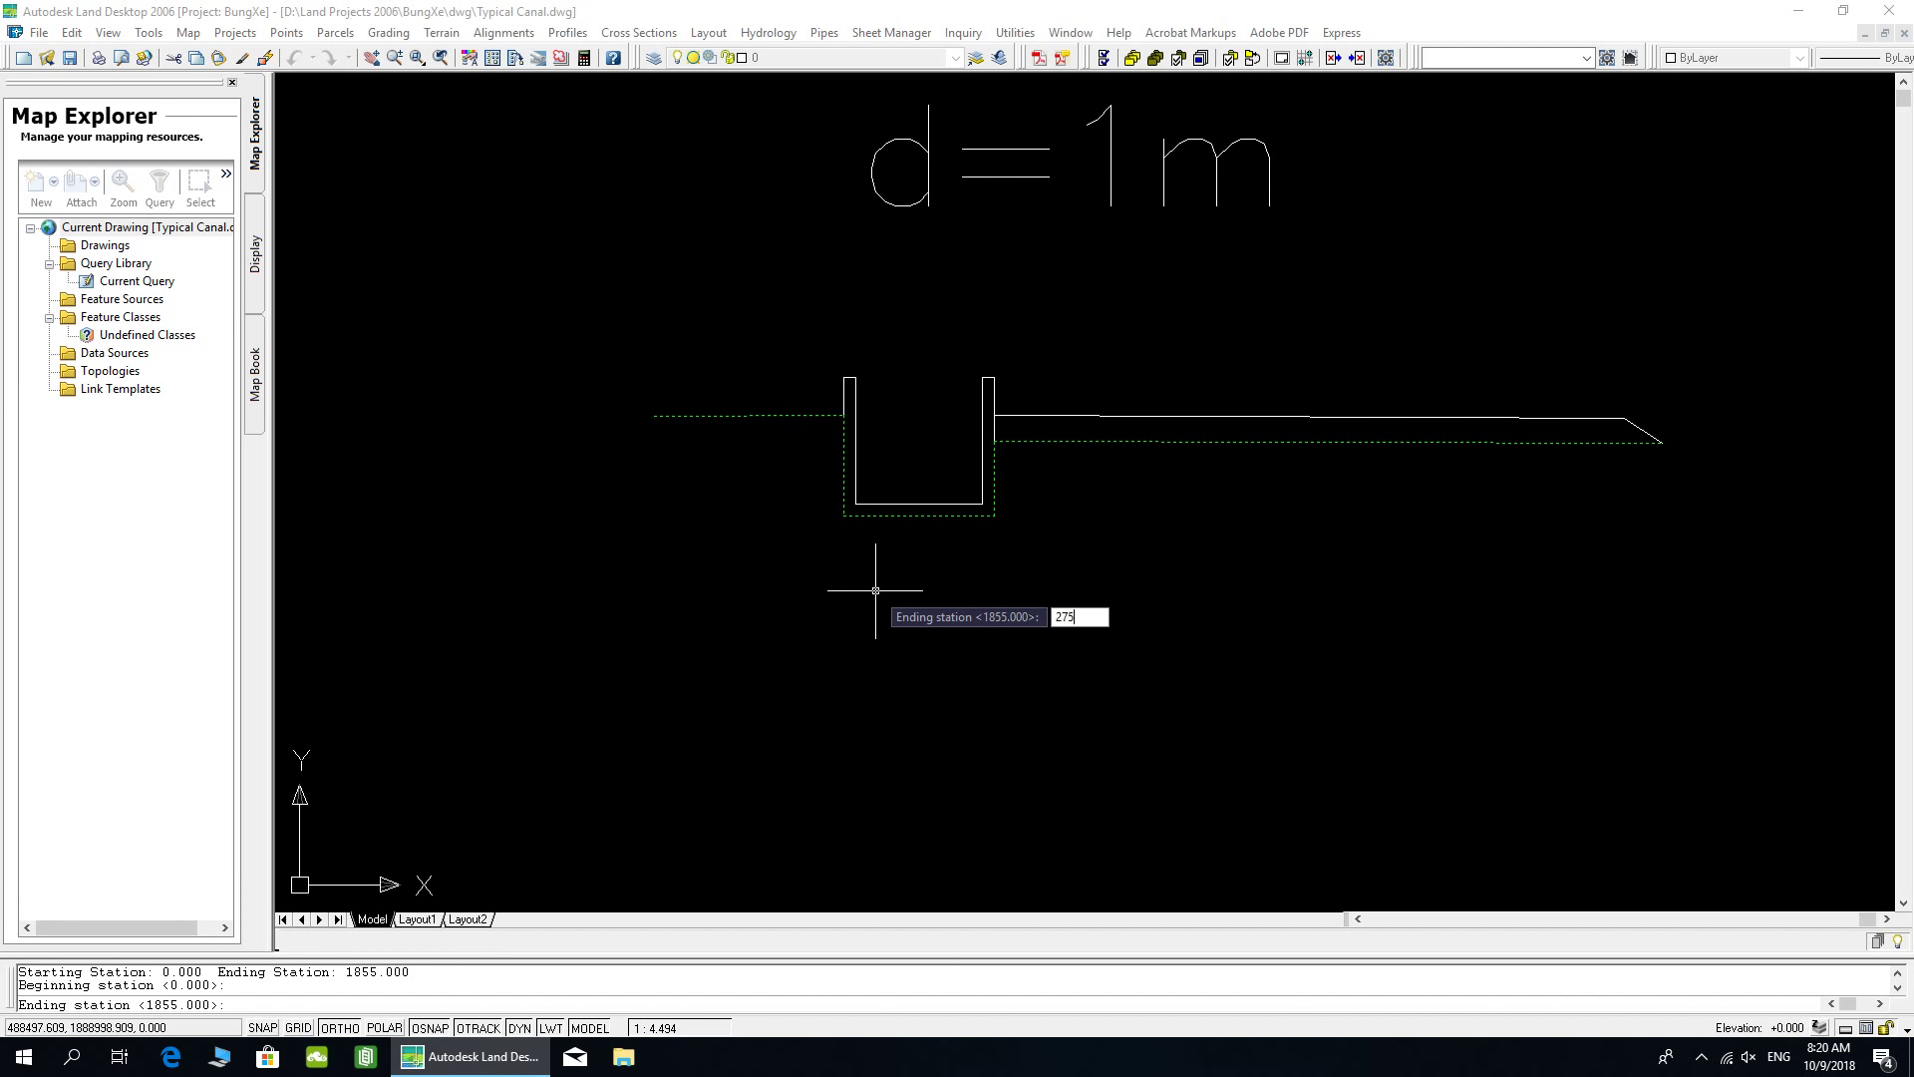
type("5")
key("Return")
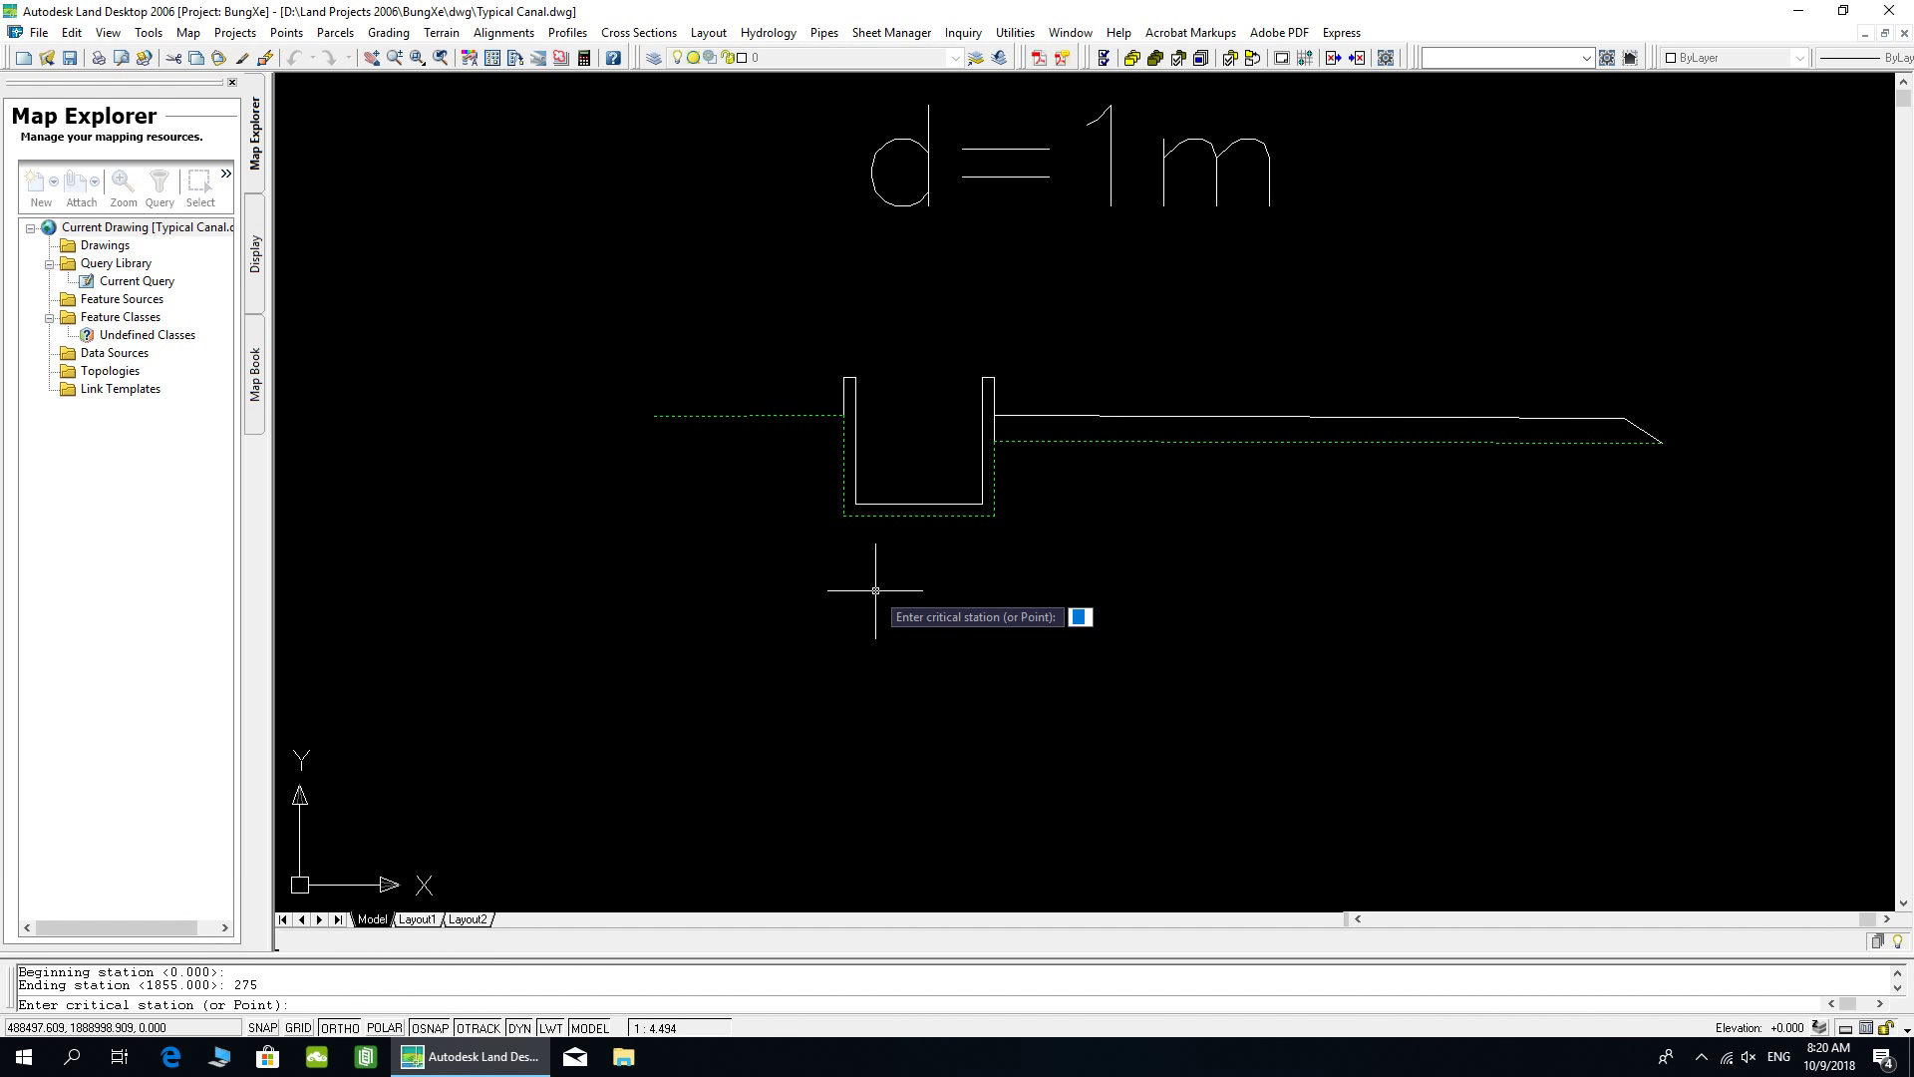
key("Return")
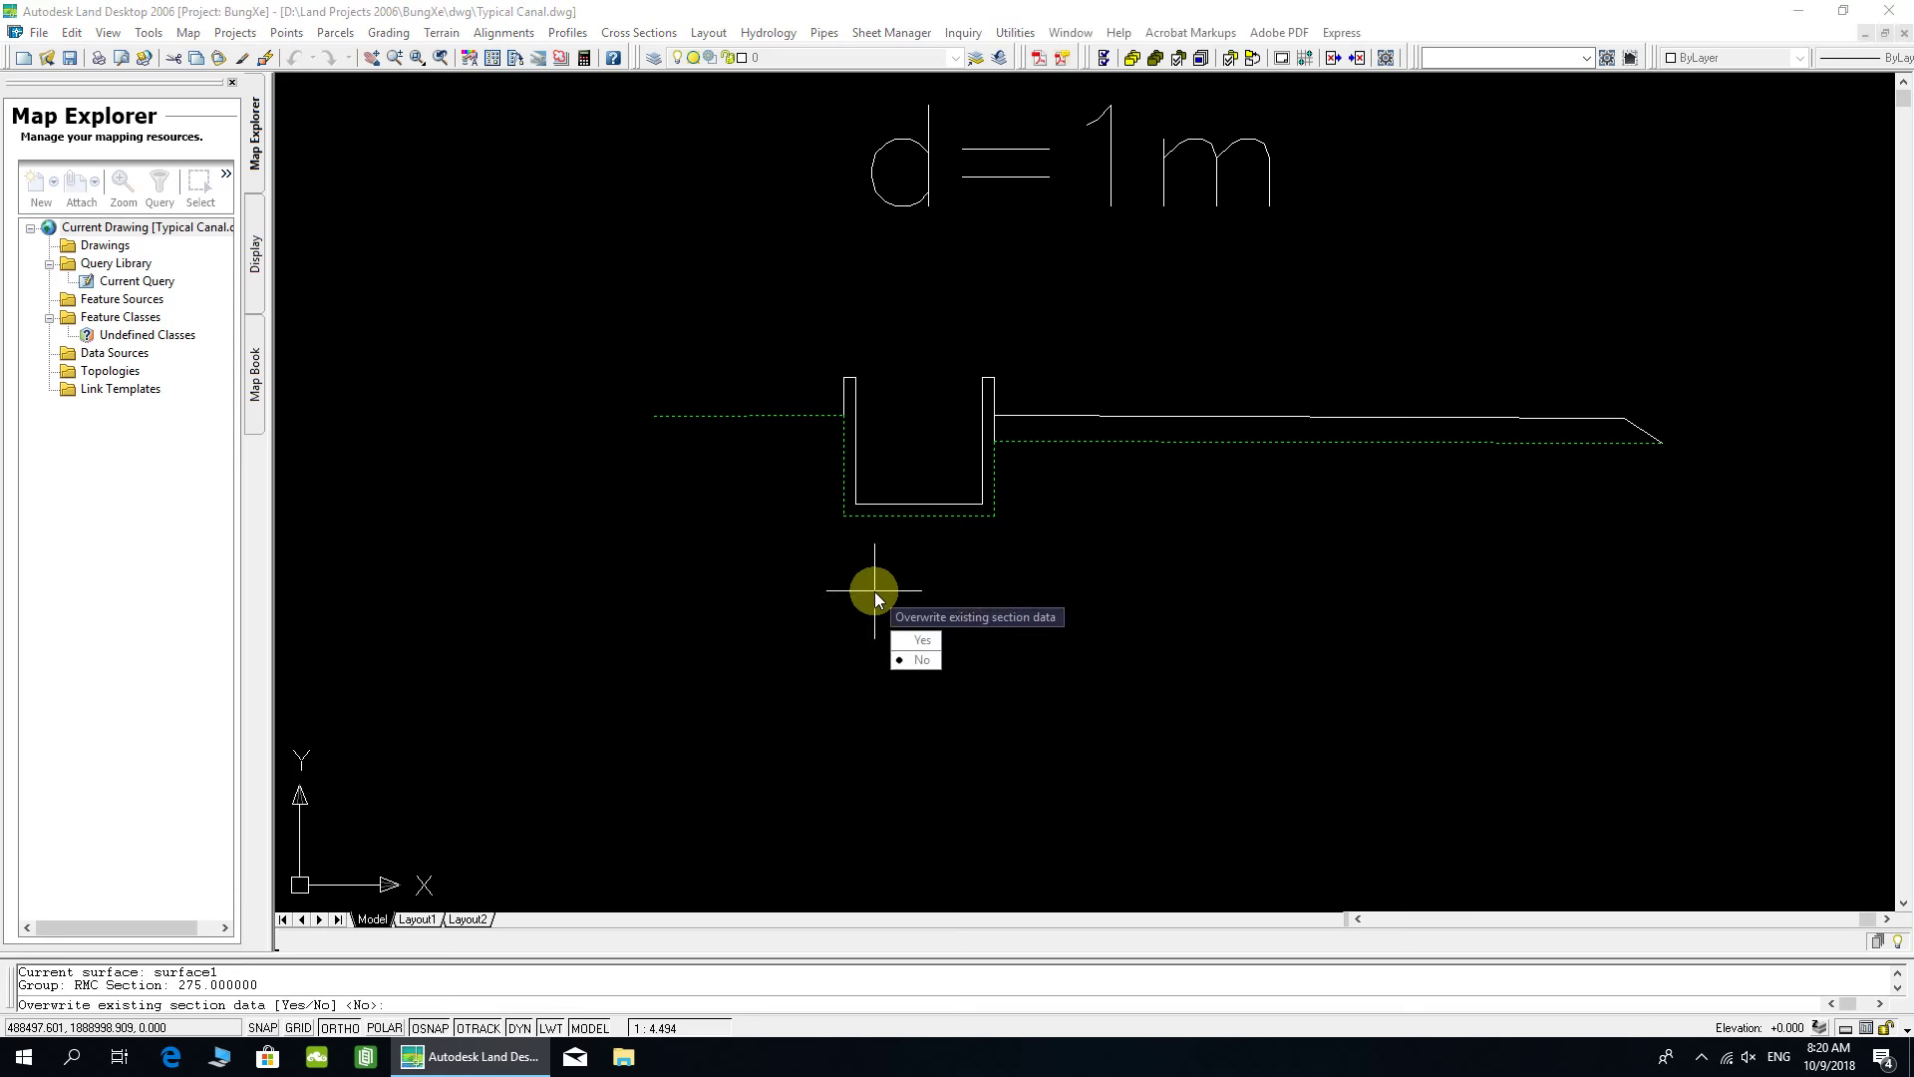
left_click(919, 640)
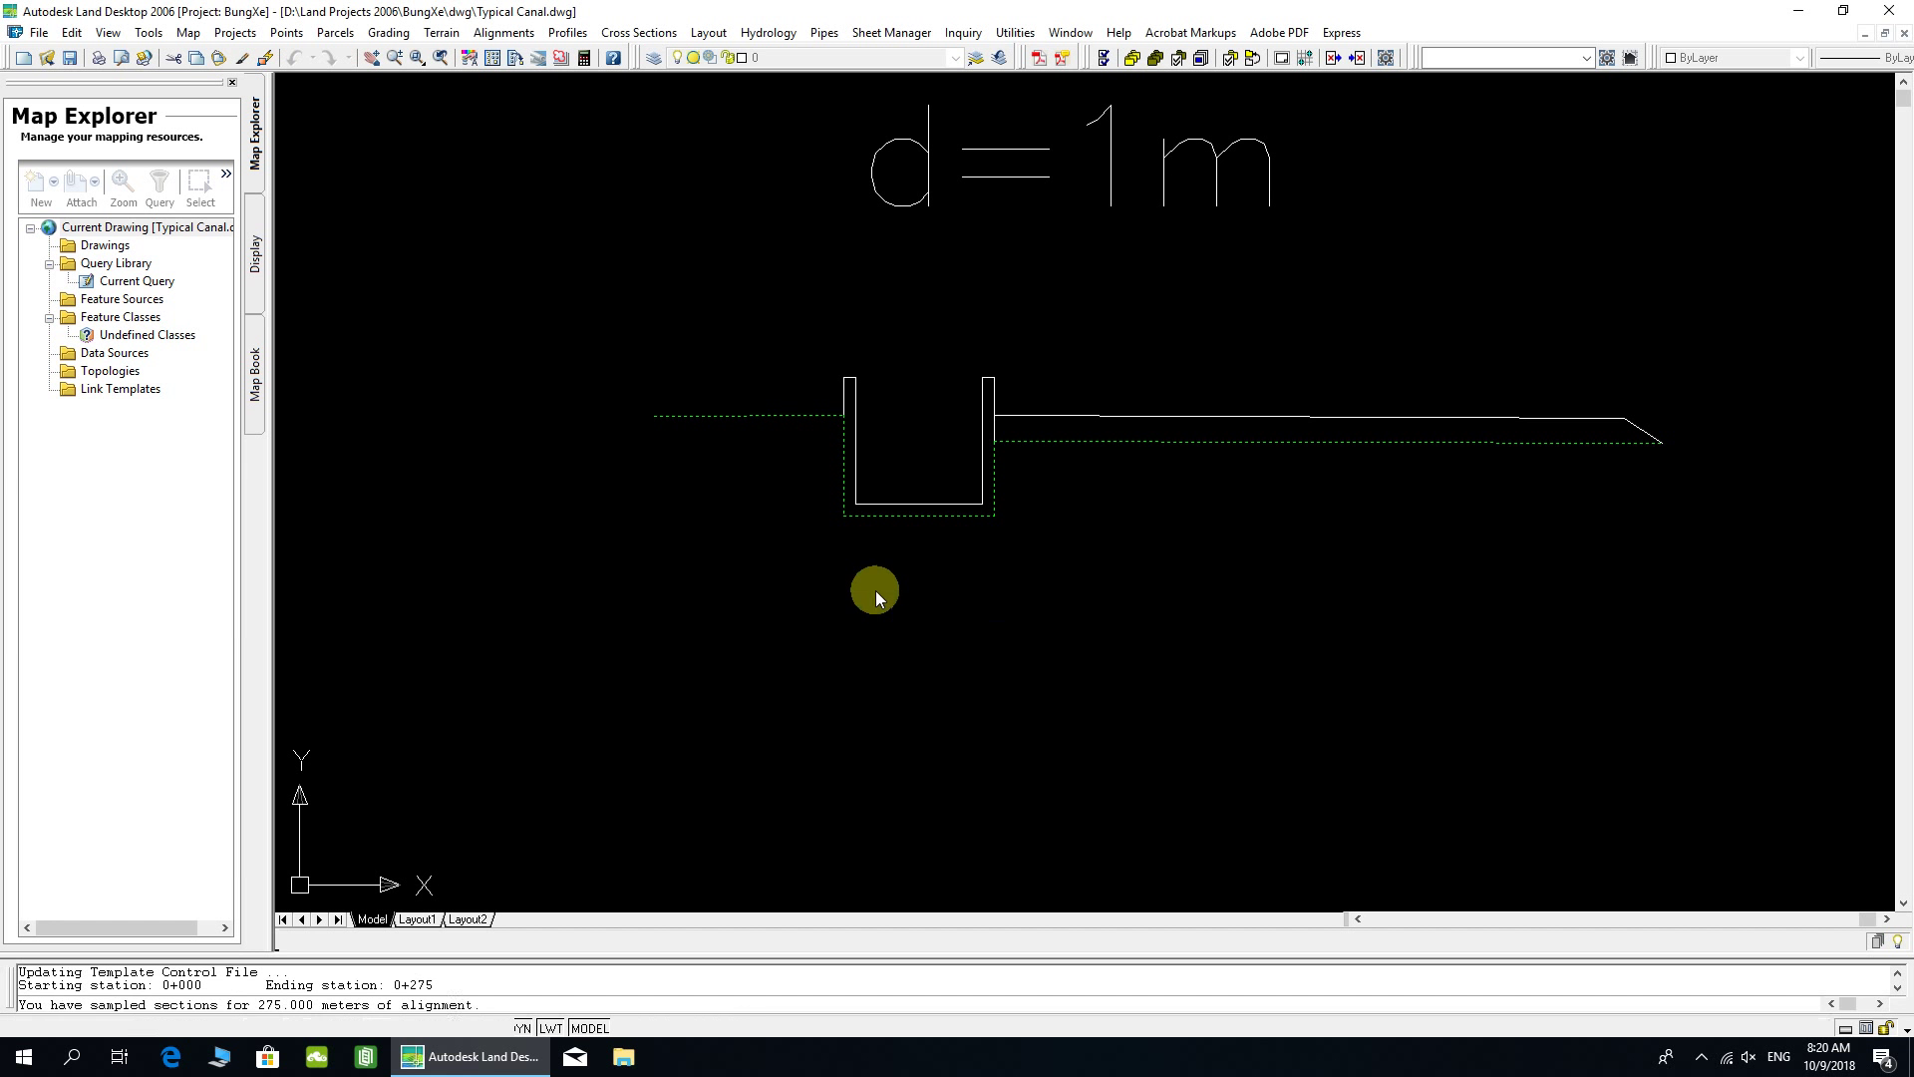
- Edit the design control for stations 0 to 275 and assign the rmc.3 template in Template Control
left_click(636, 35)
mouse_move(666, 144)
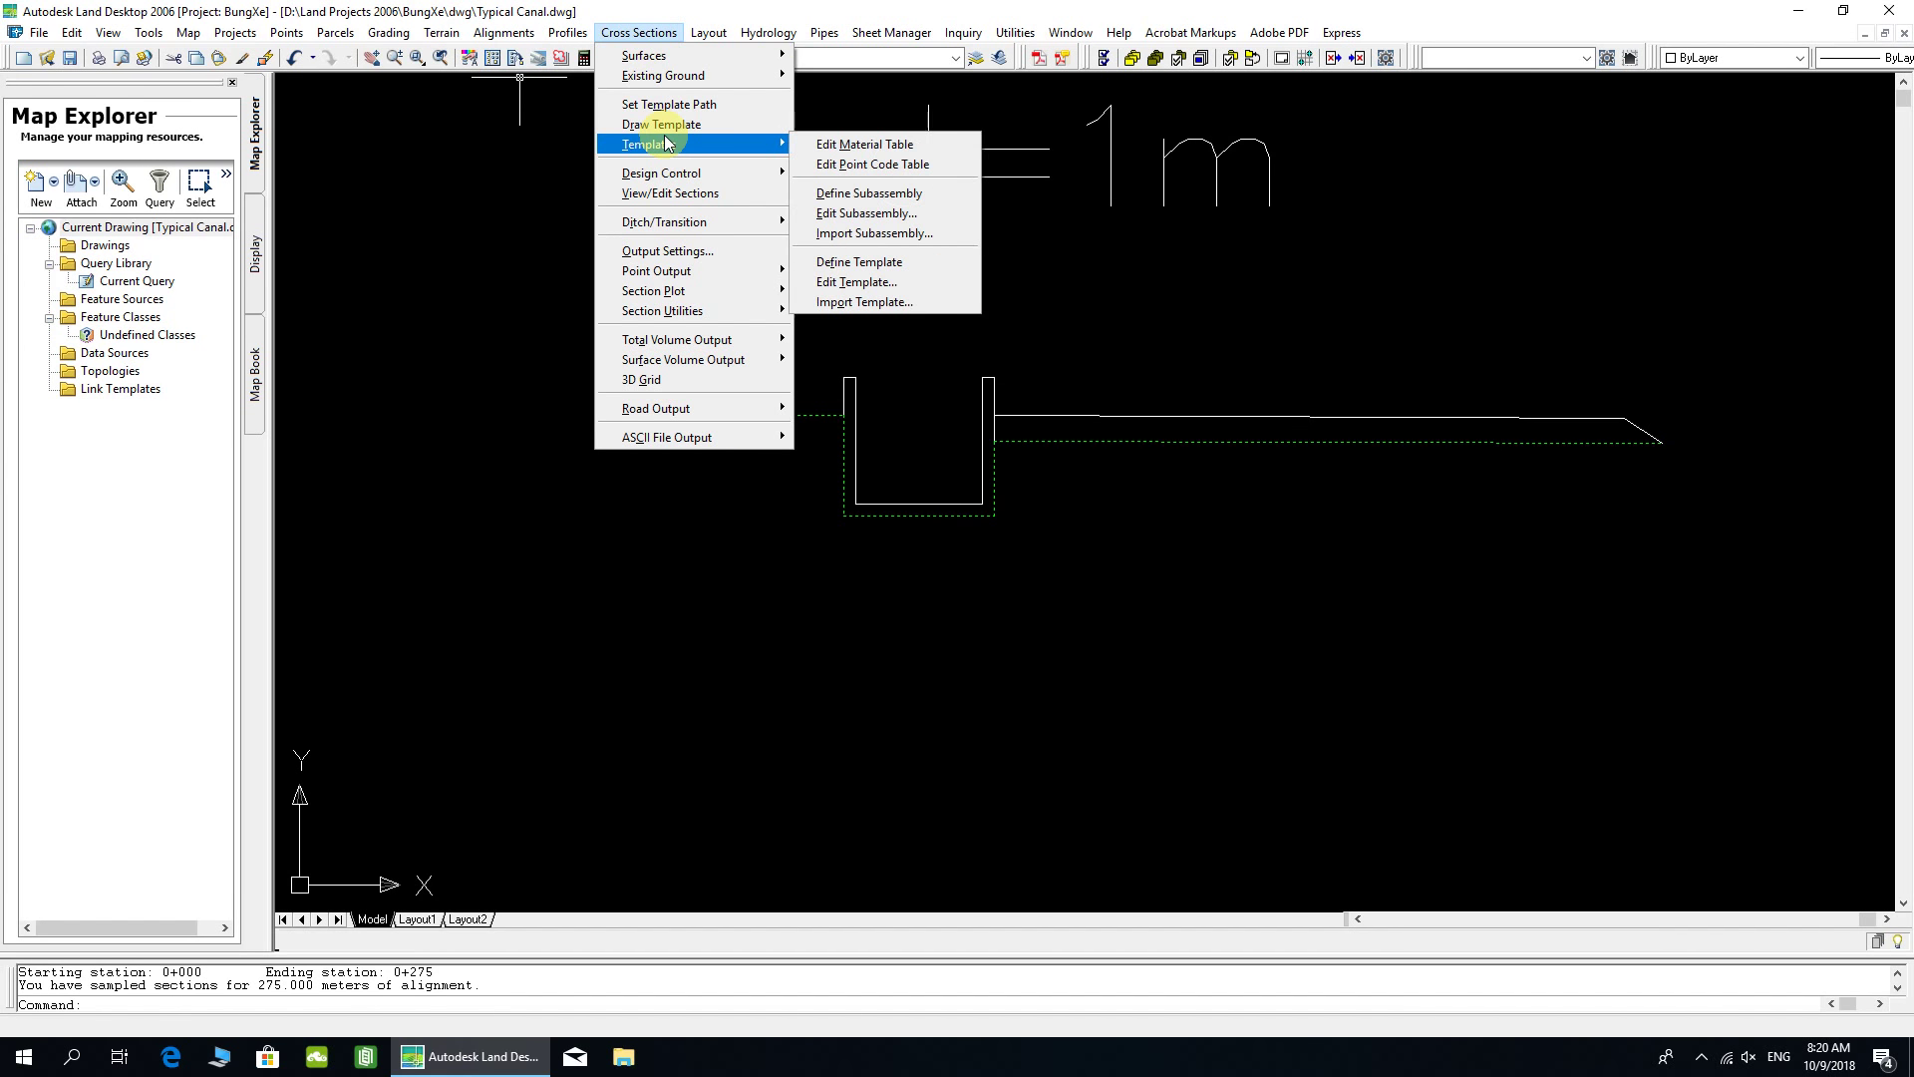
mouse_move(738, 173)
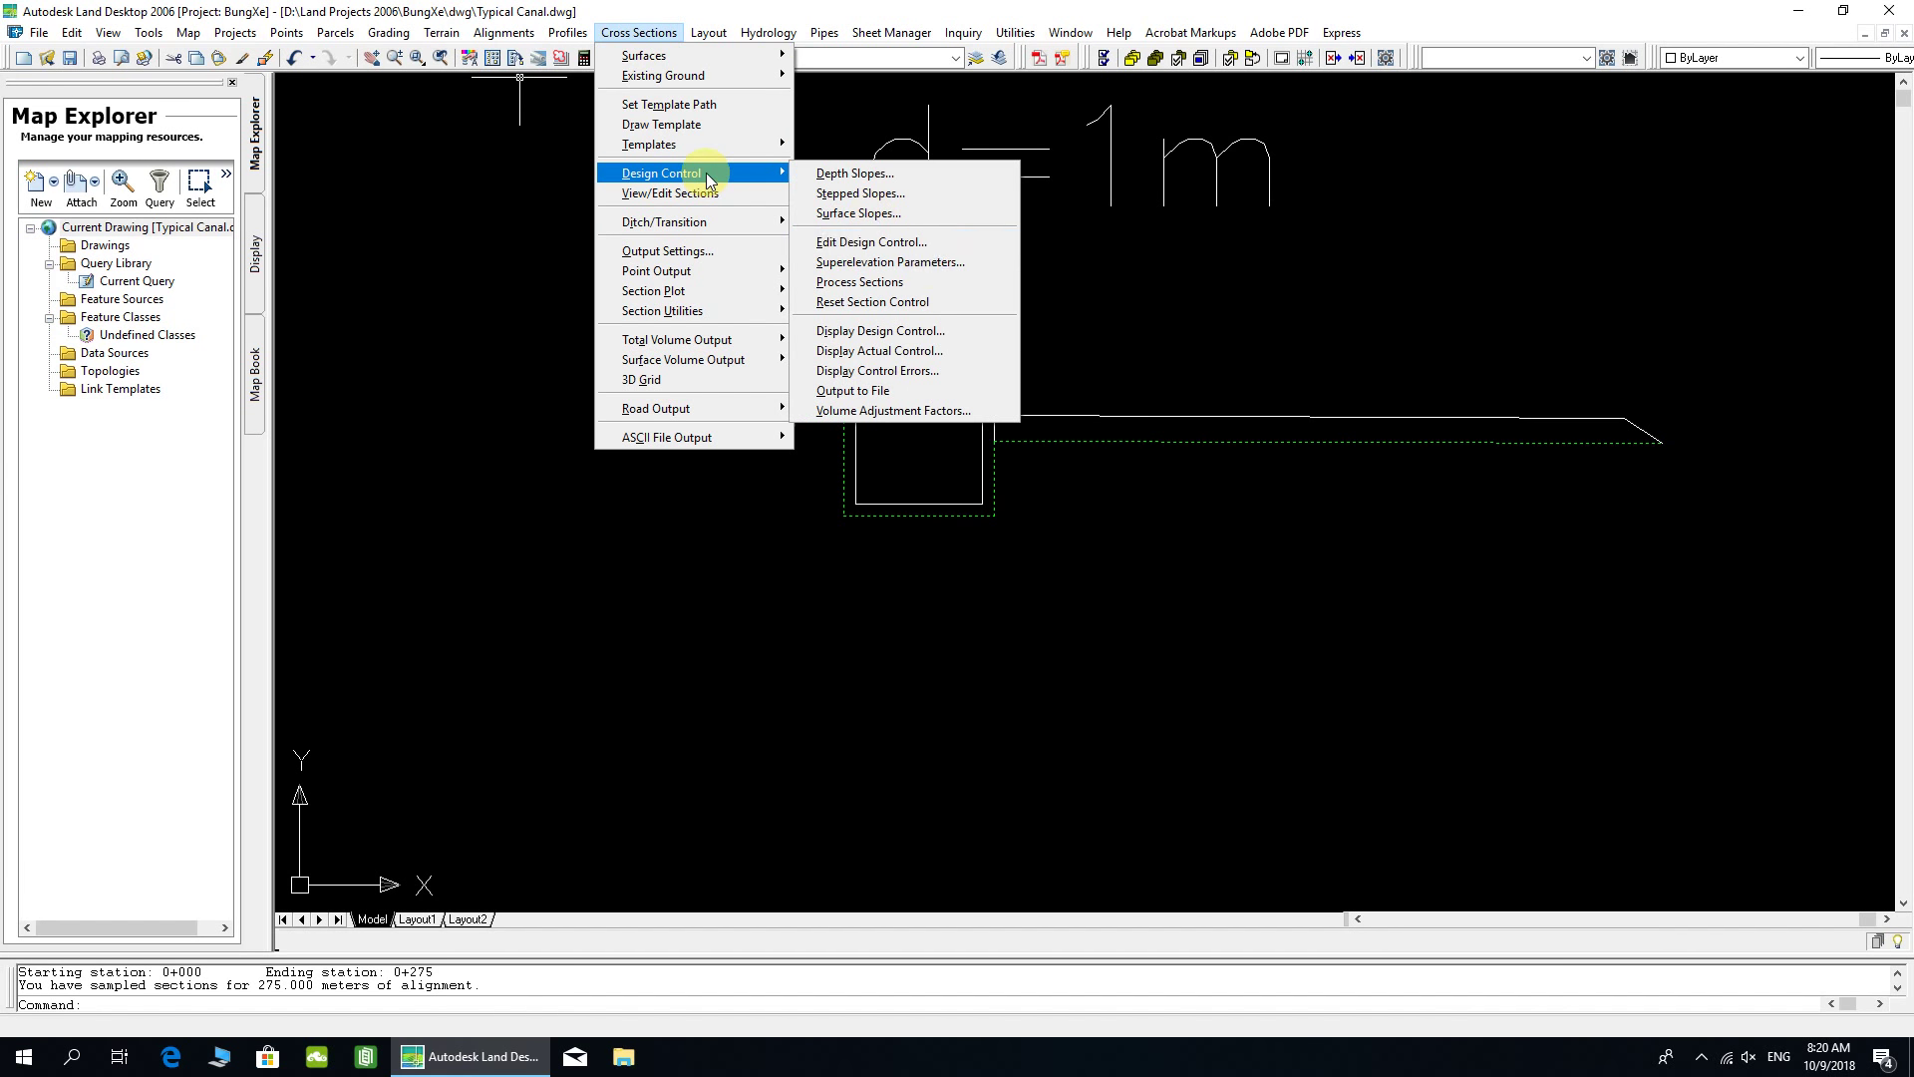
left_click(894, 250)
left_click(887, 539)
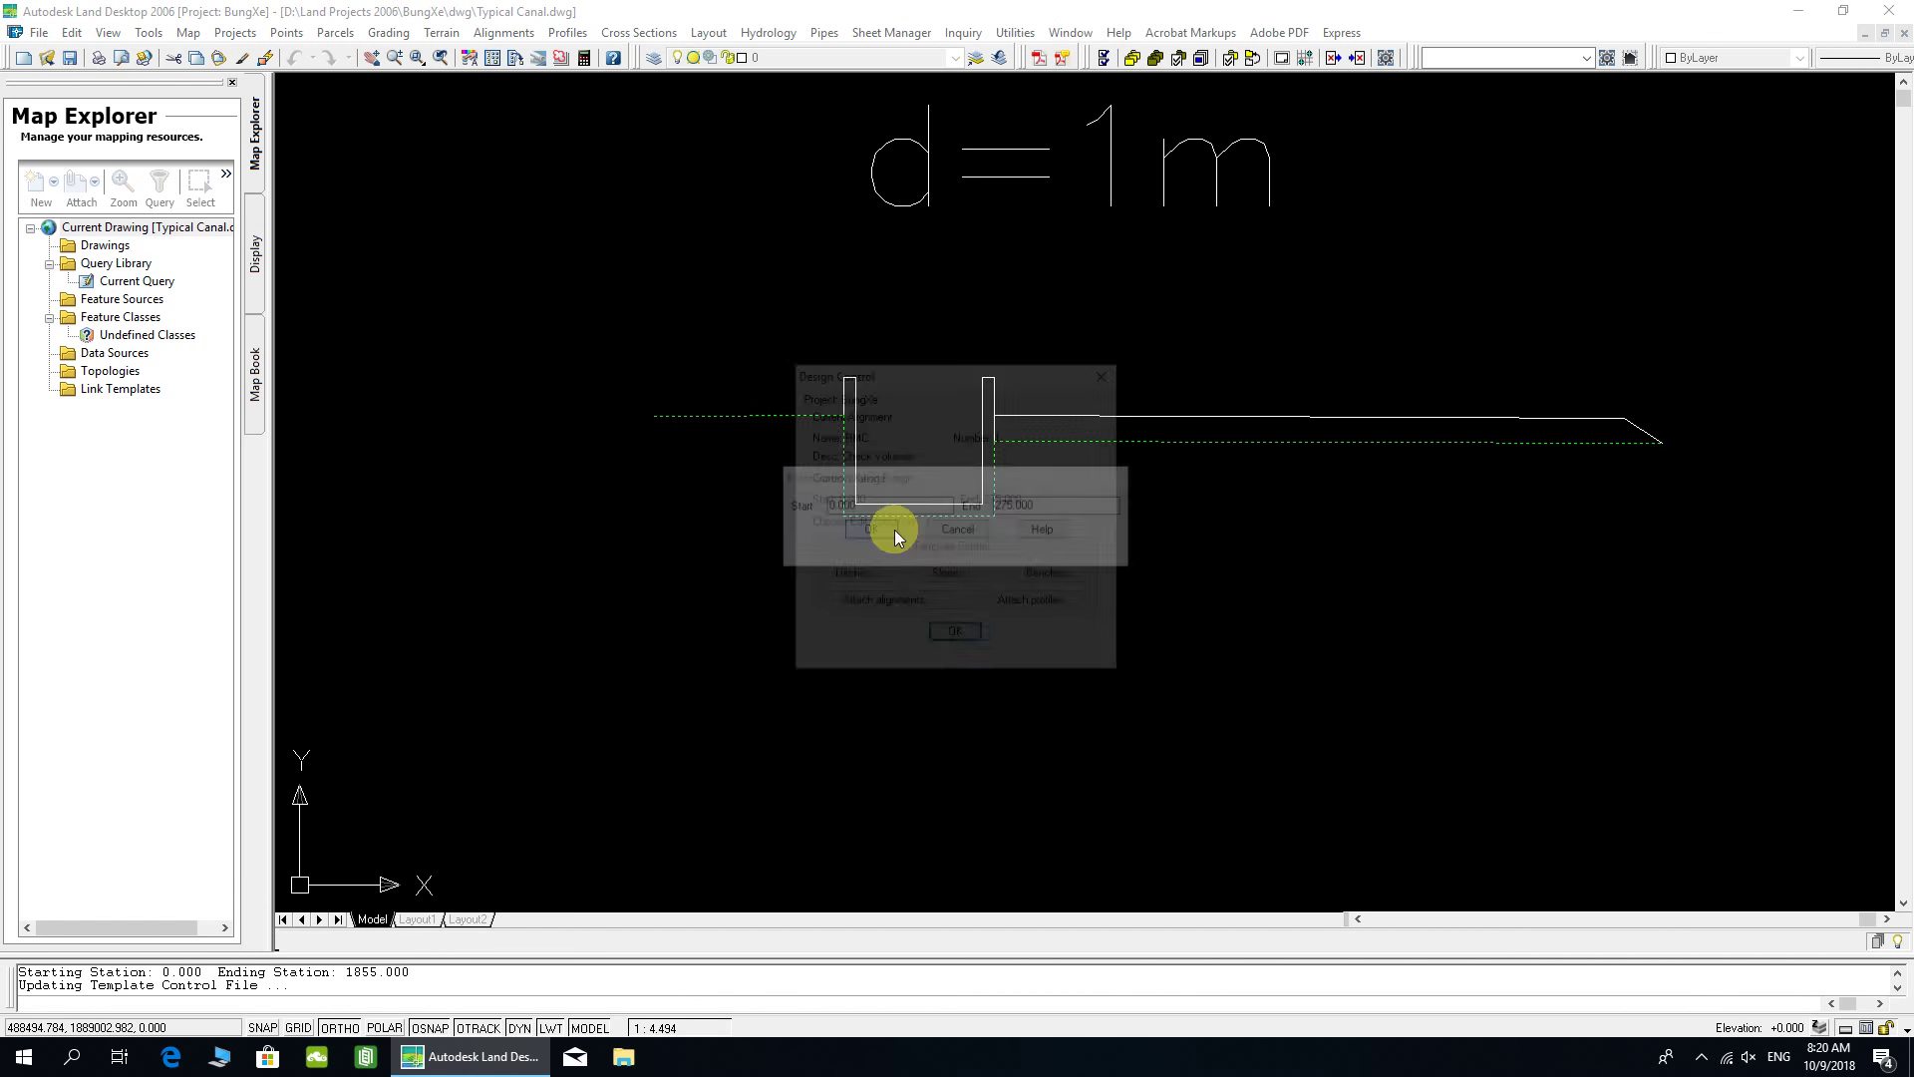
left_click(902, 549)
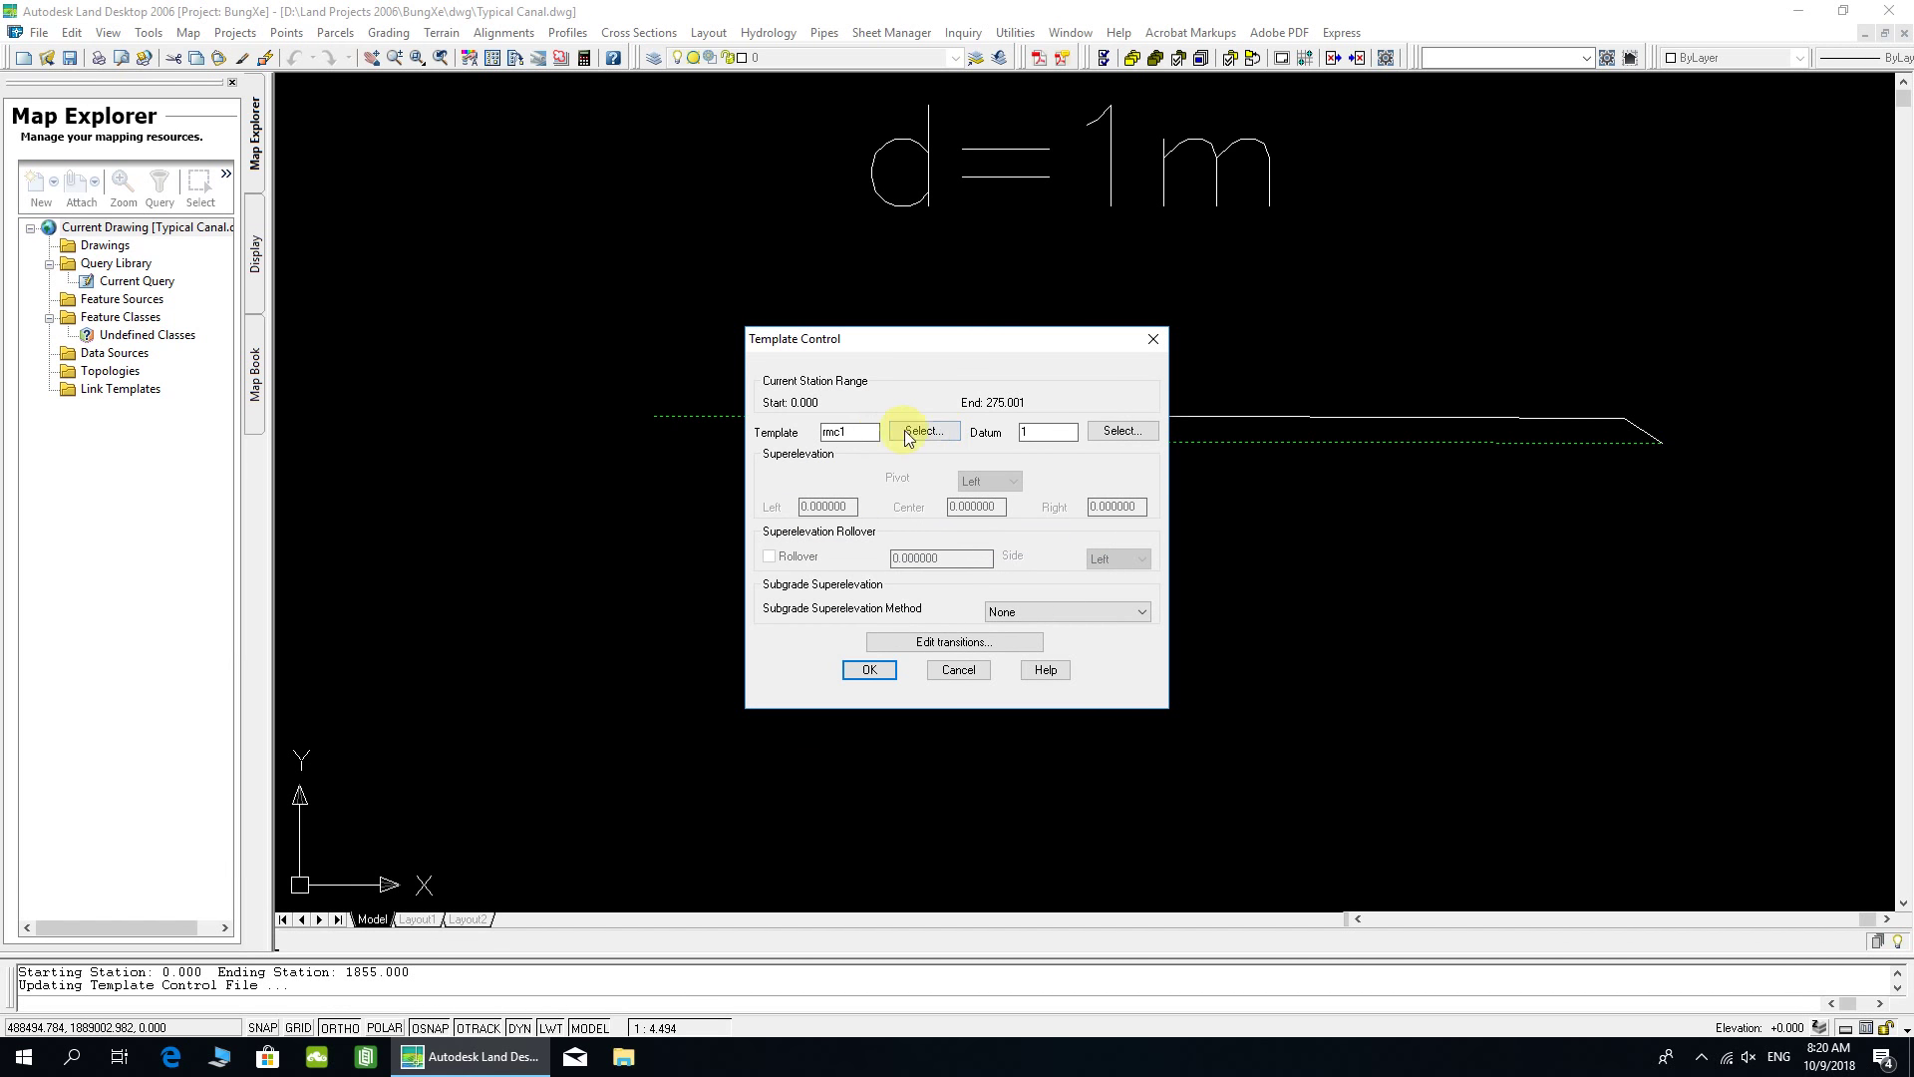
left_click(903, 435)
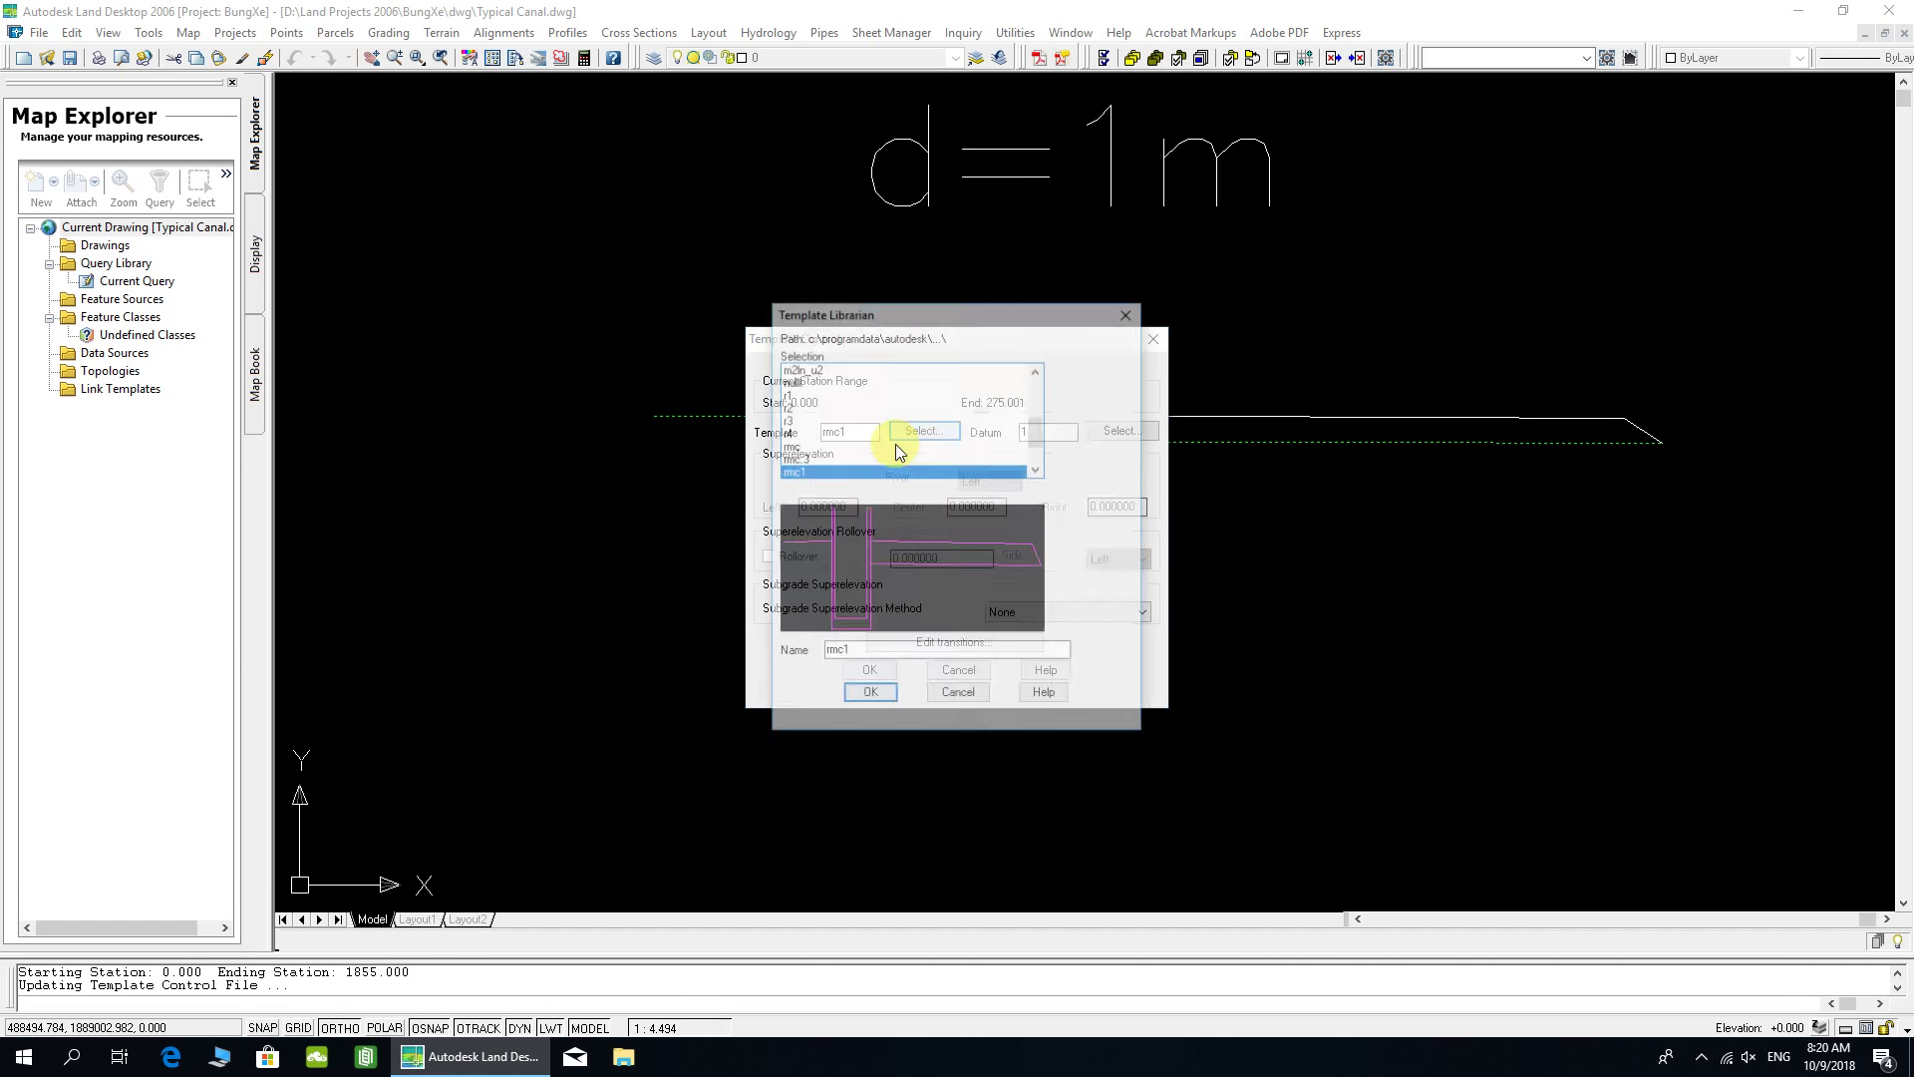
left_click(819, 458)
left_click(871, 695)
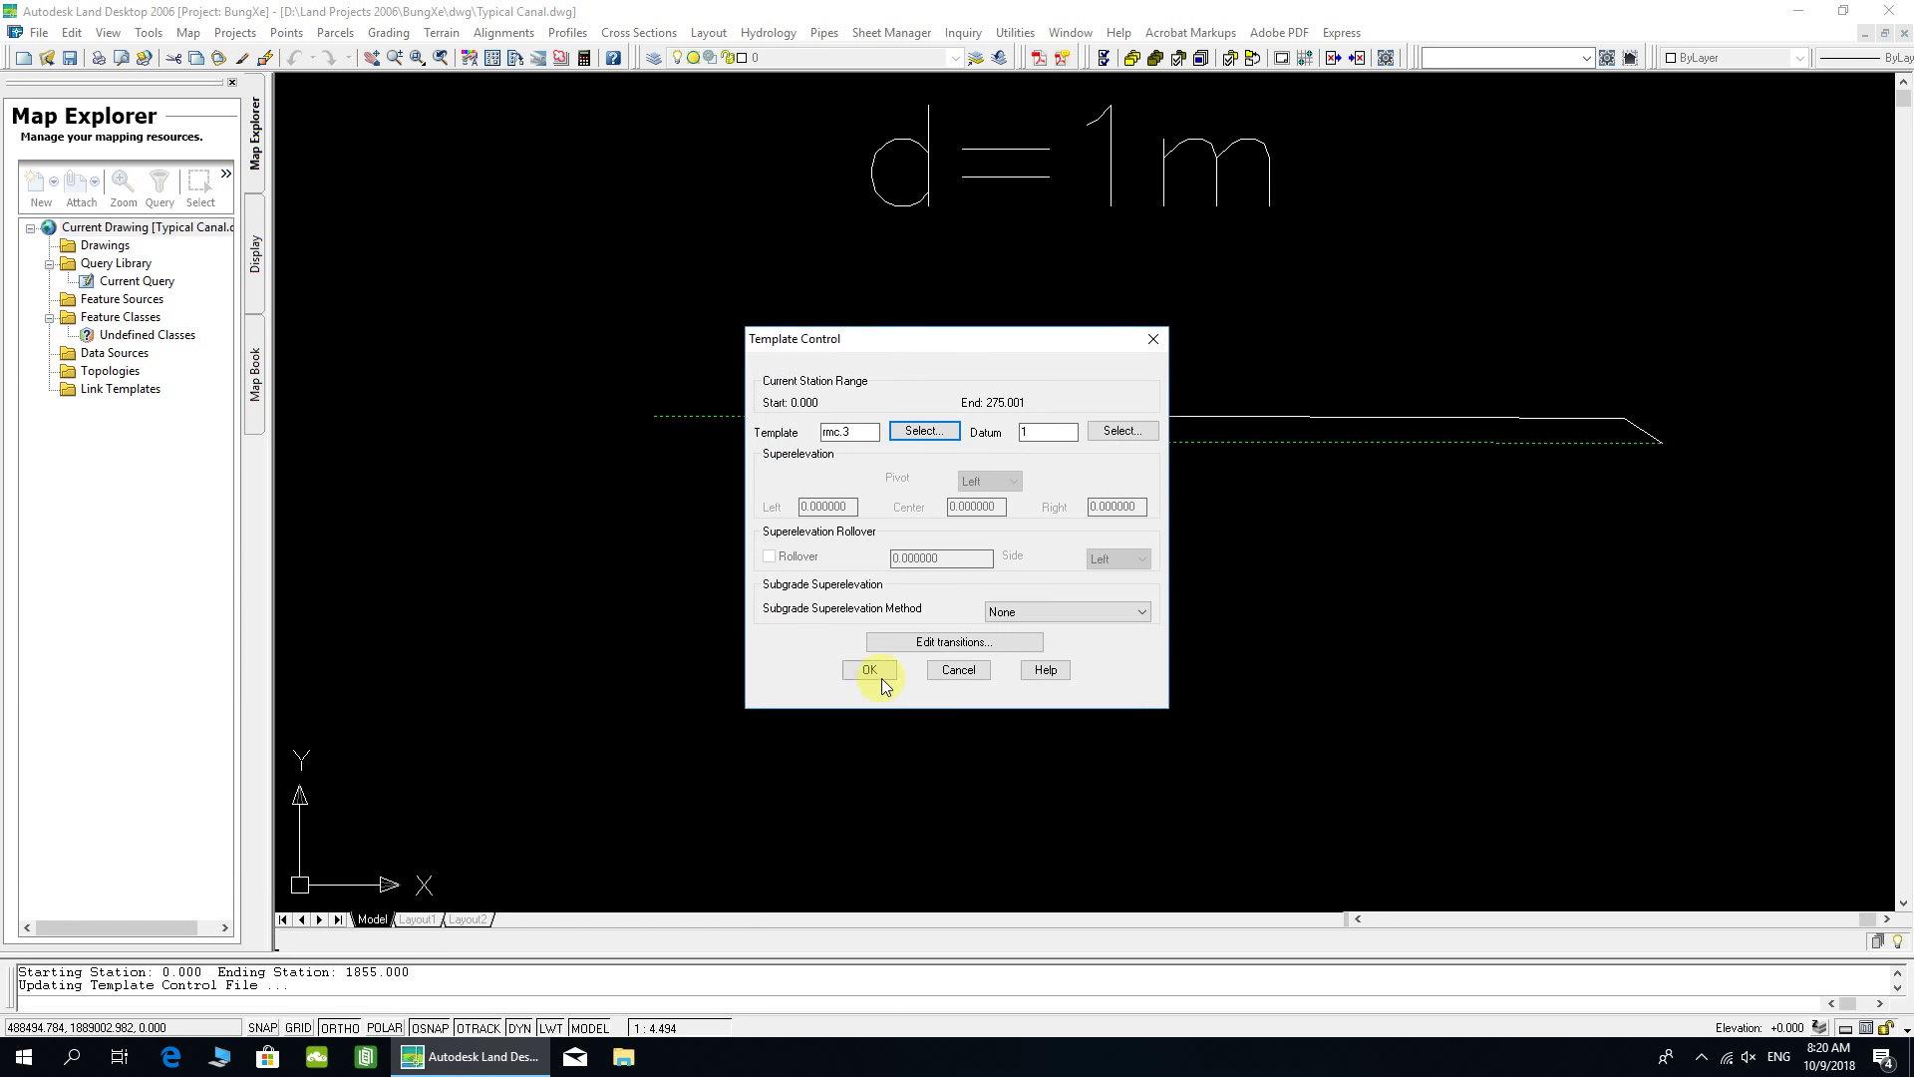
left_click(874, 673)
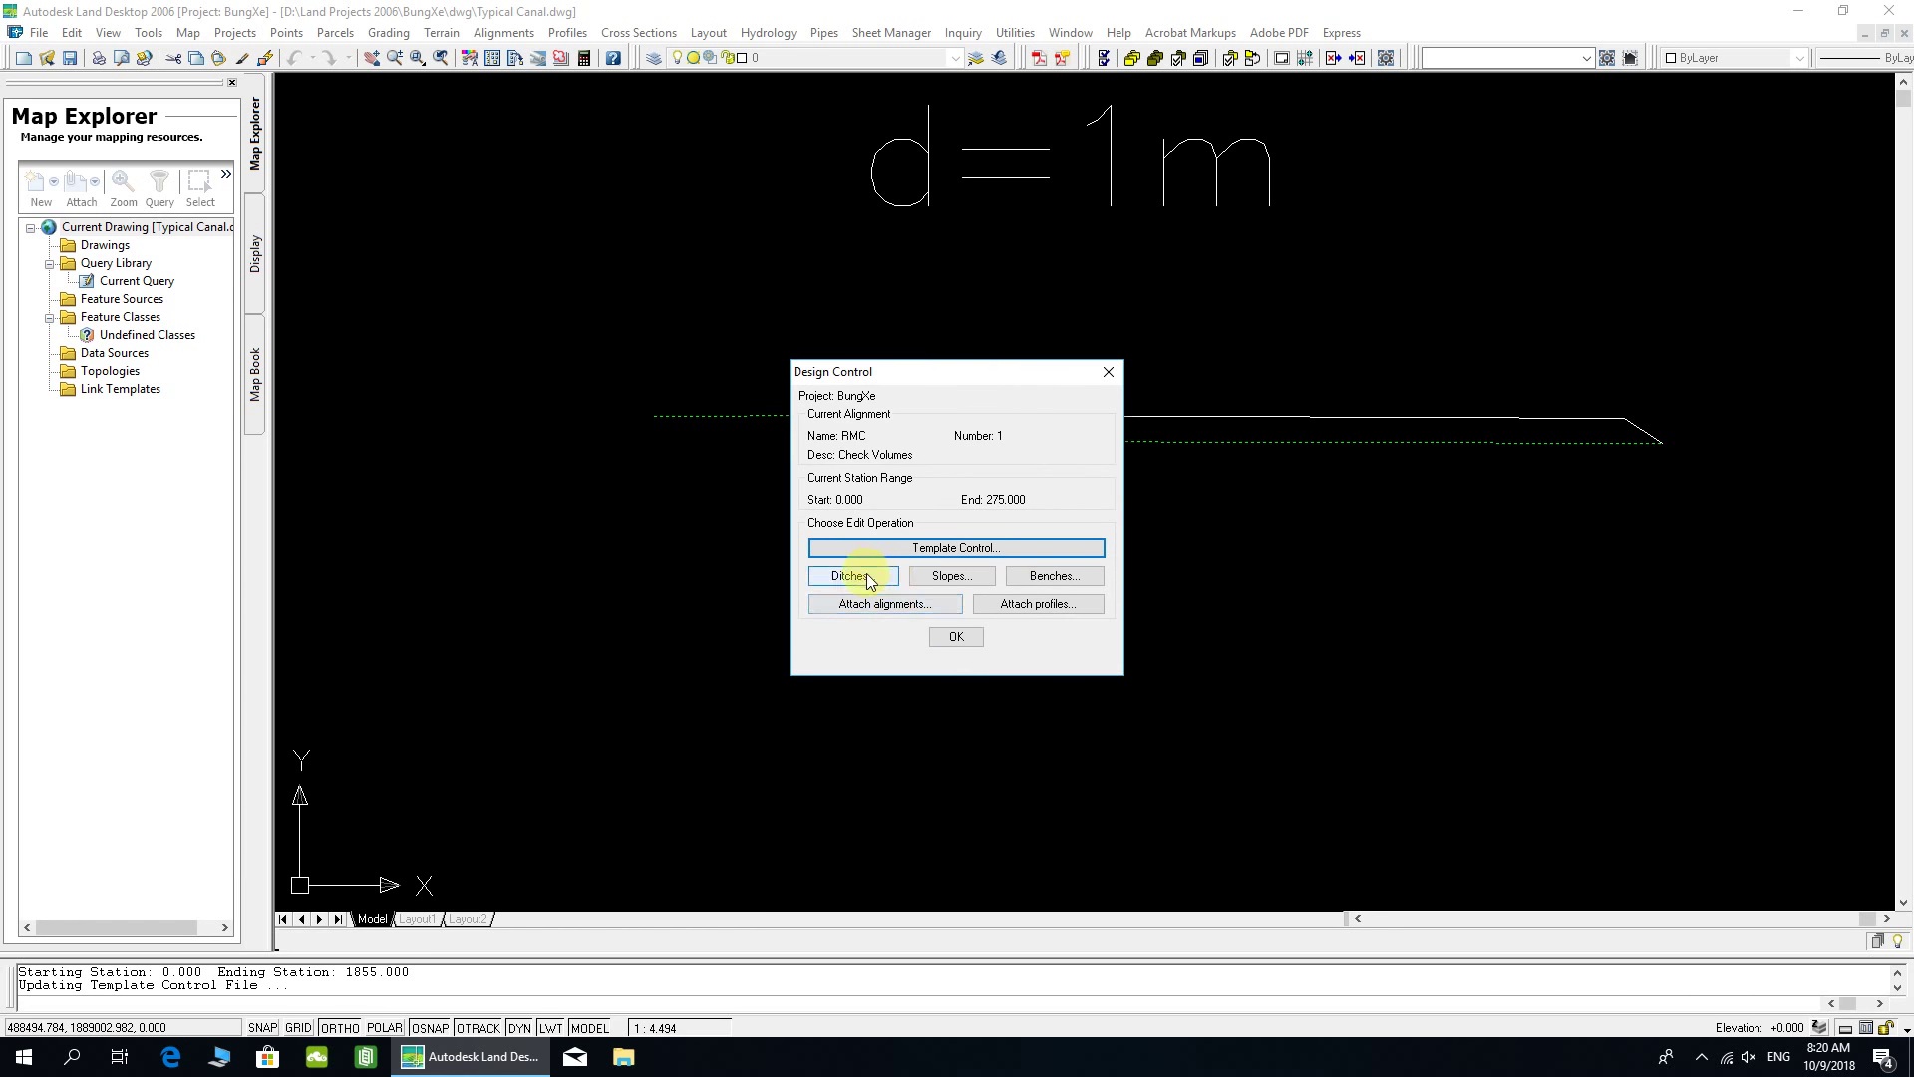
- Set the ditch depth to 0.15 on both the left and right sides in Ditch Control
left_click(878, 568)
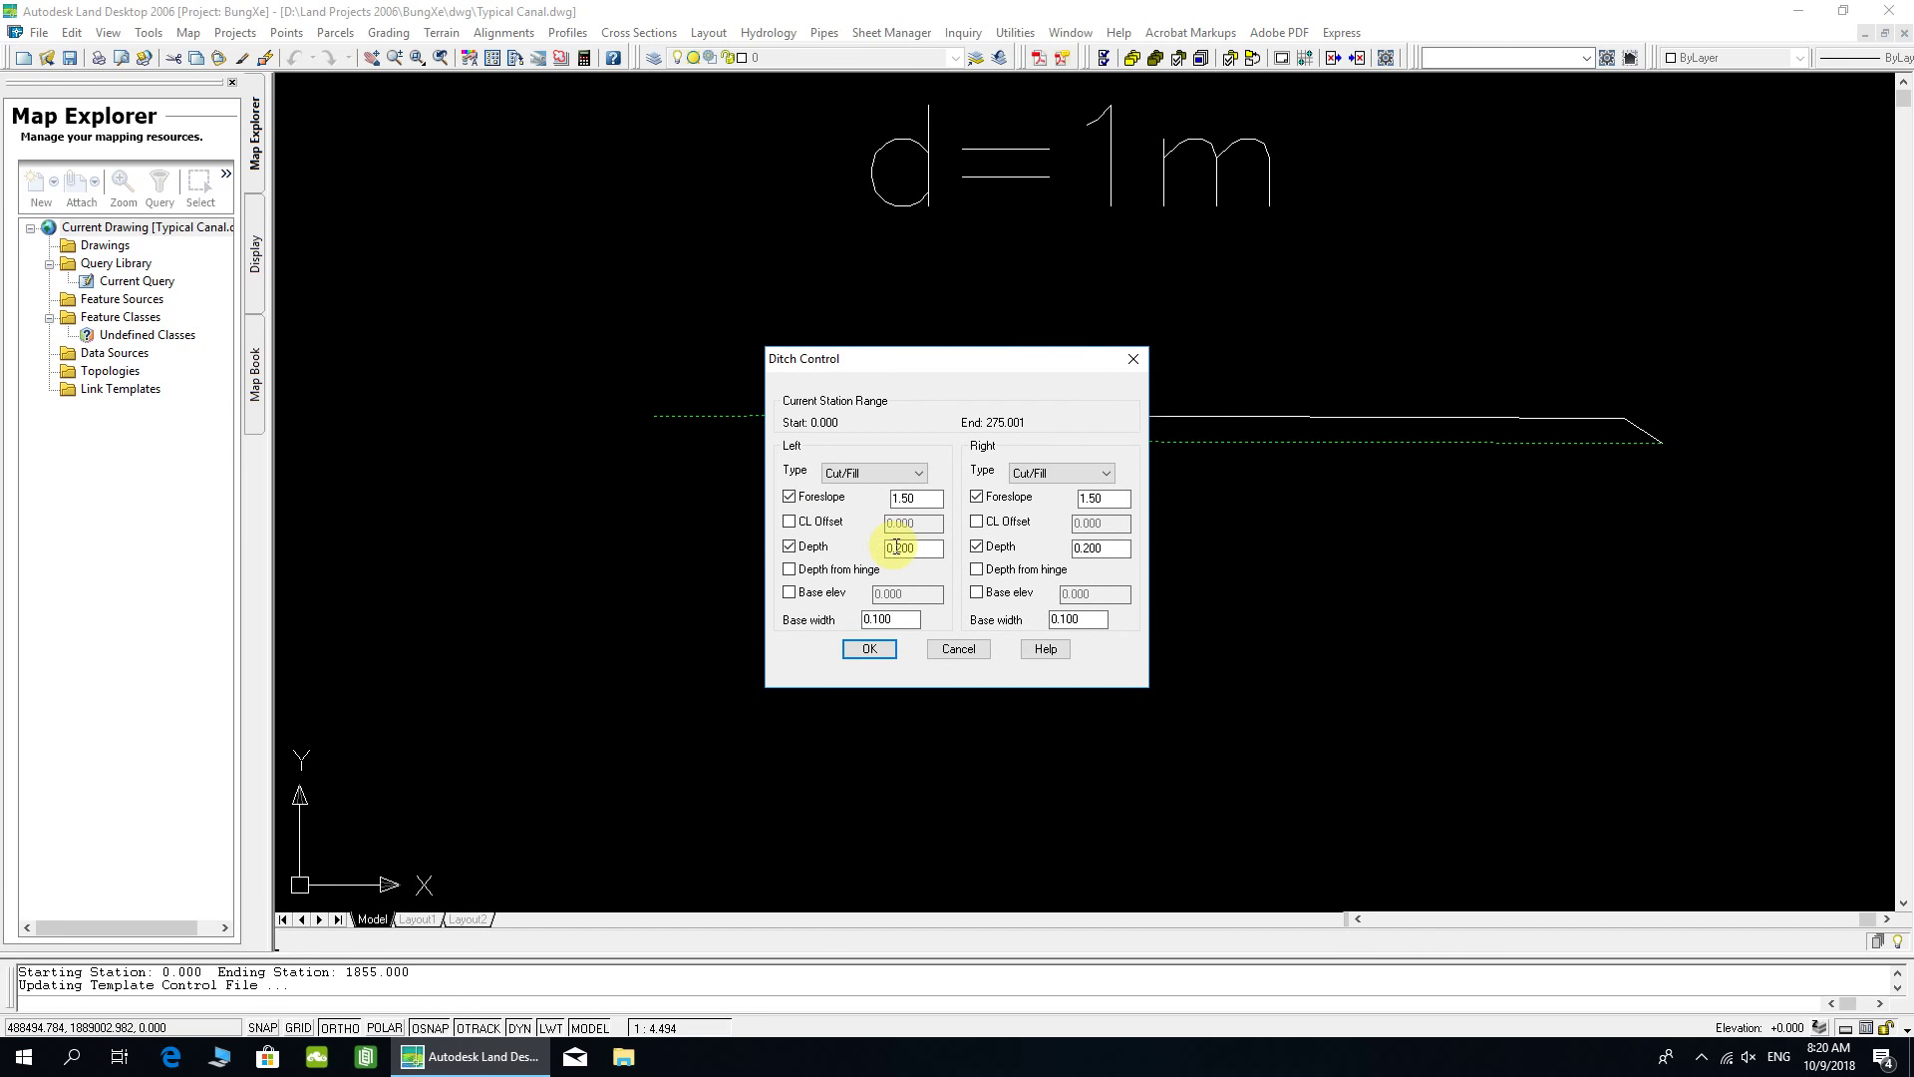
left_click(918, 499)
double_click(922, 498)
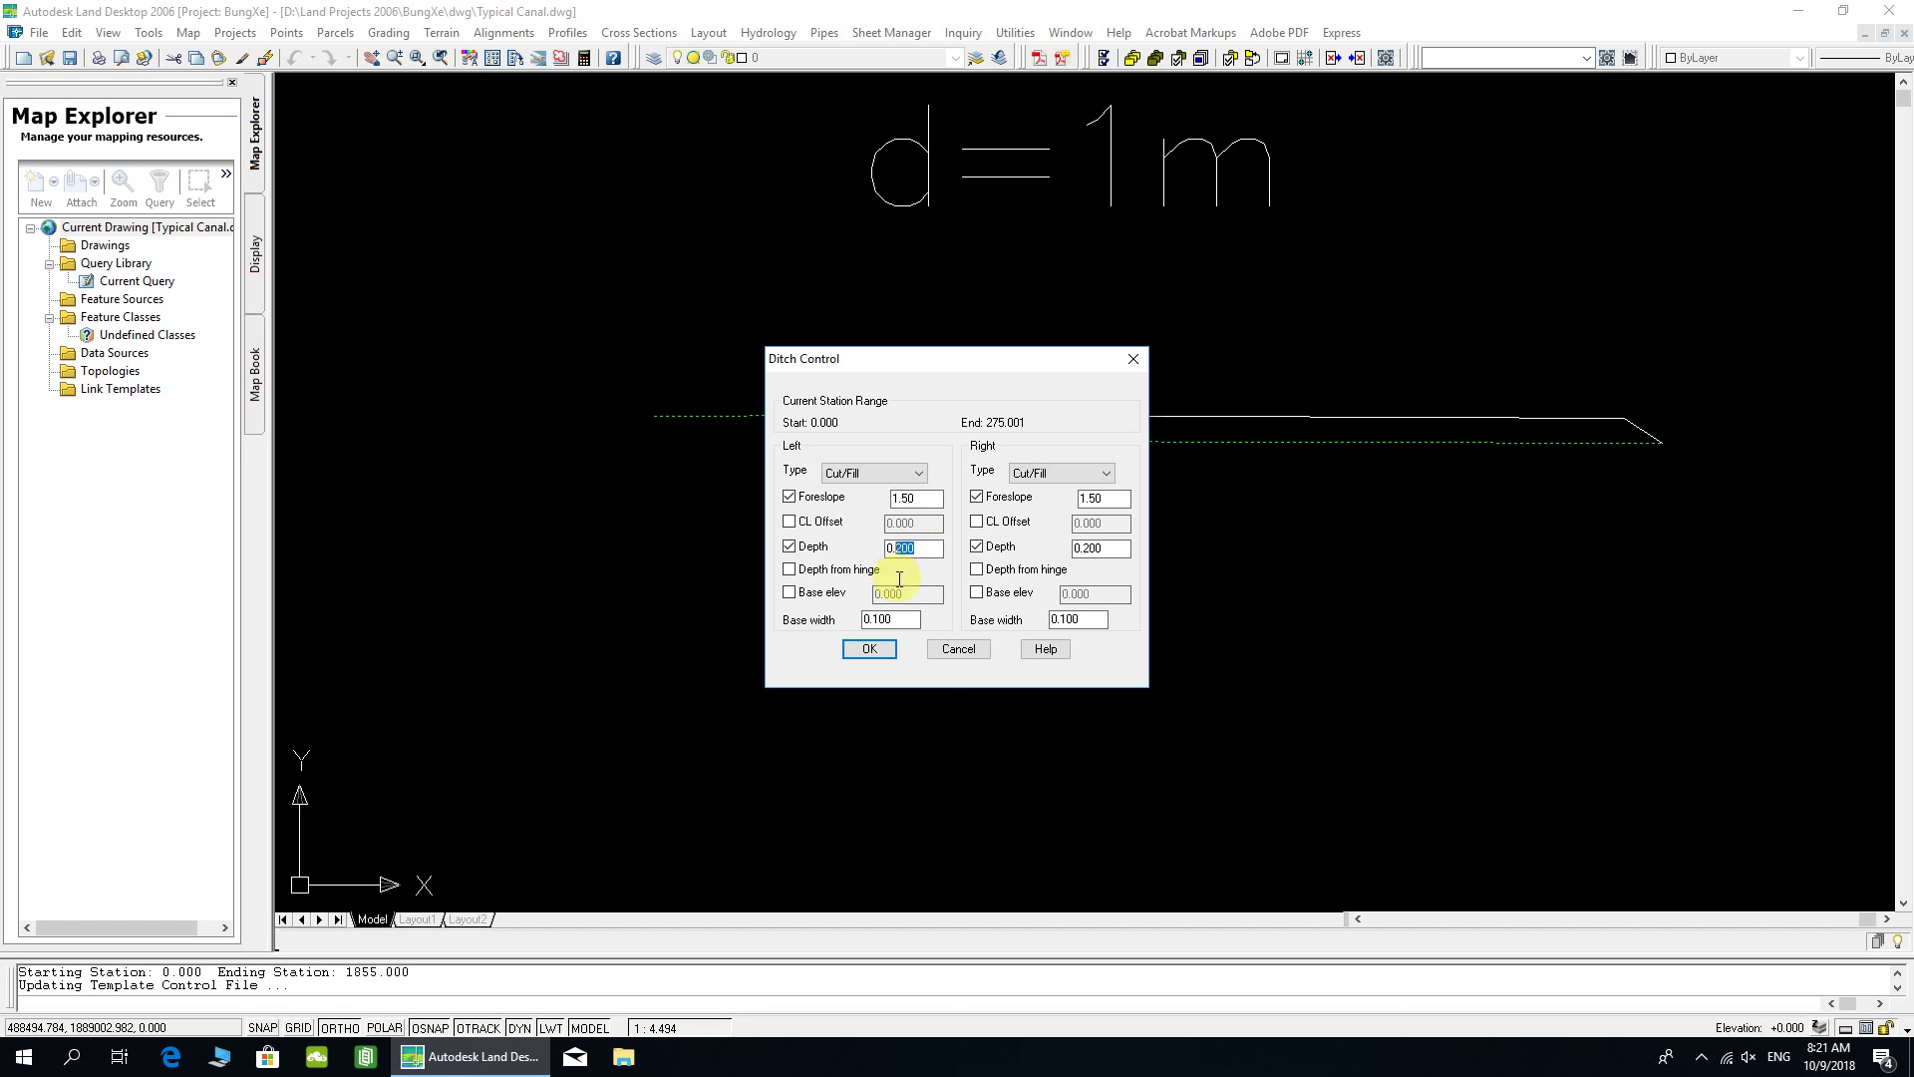
type("1")
type("50")
double_click(1089, 549)
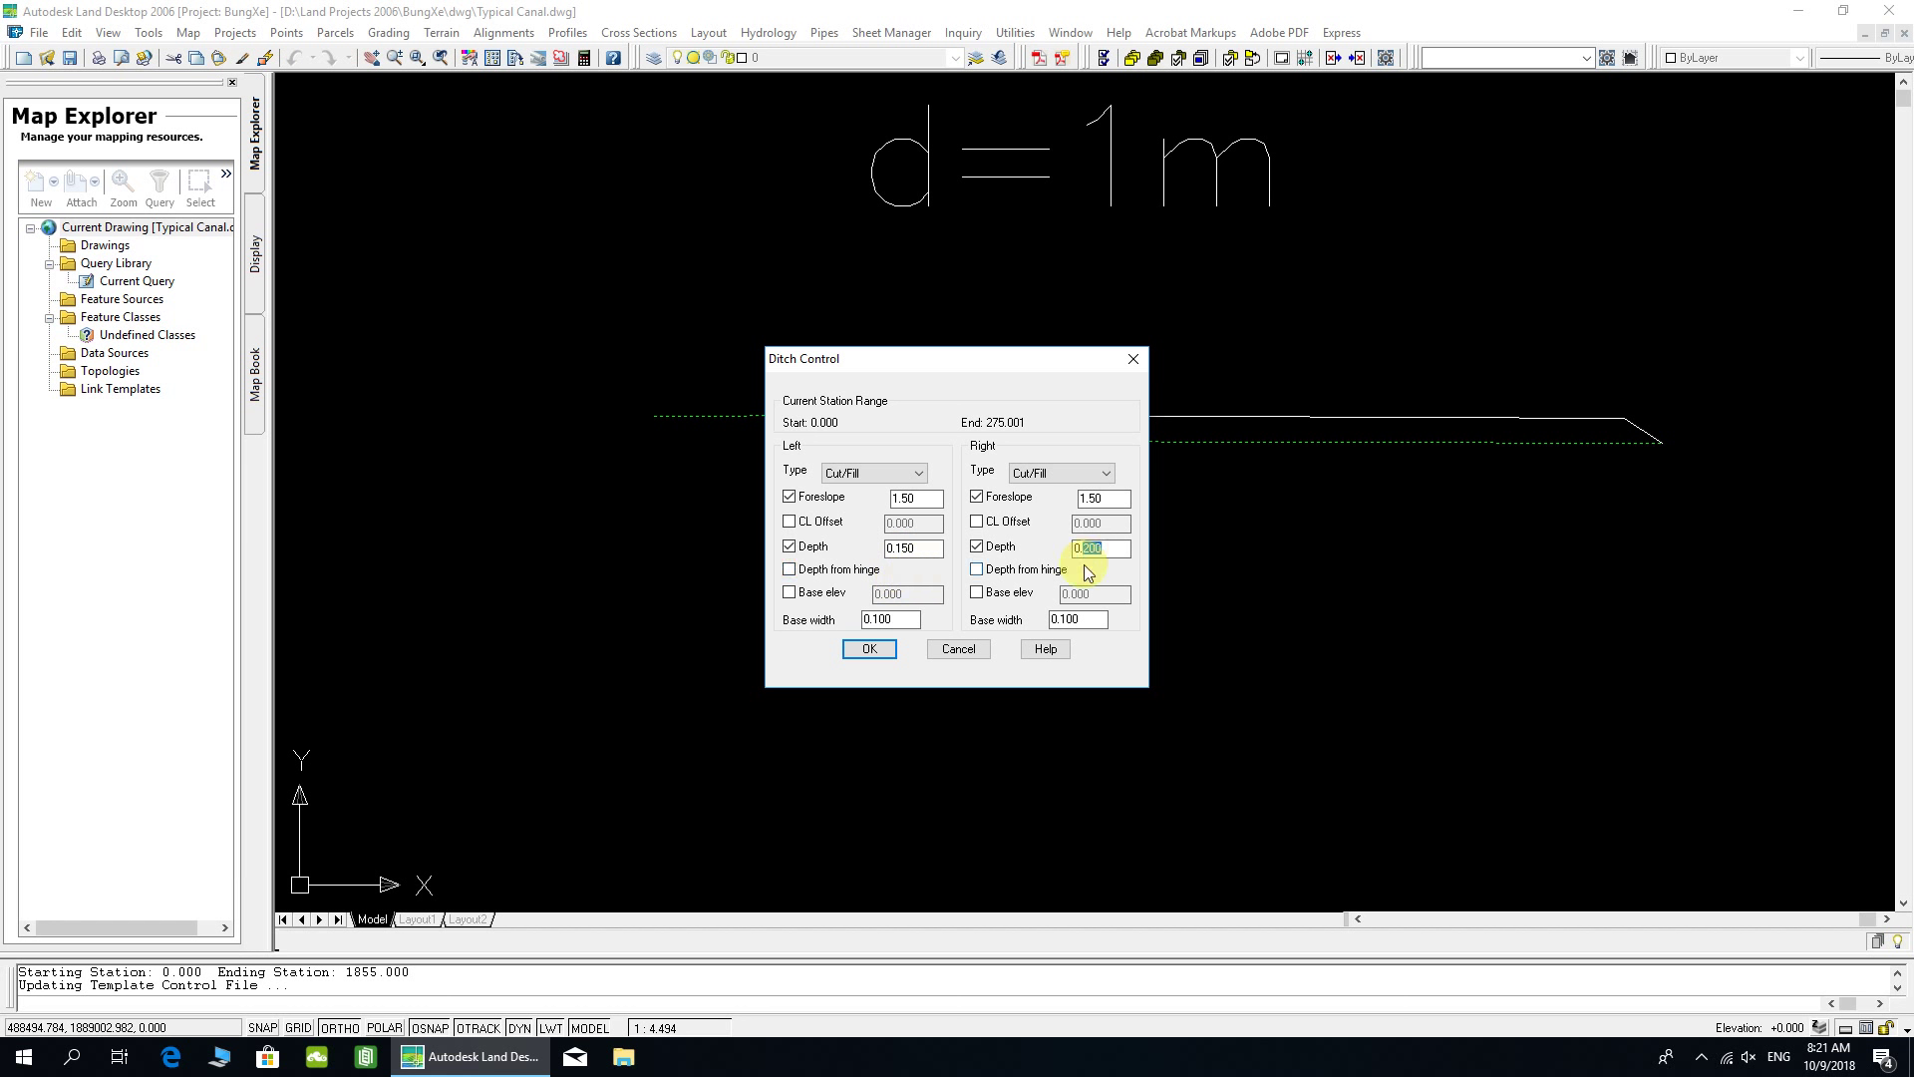
type("15")
left_click(870, 649)
- Accept the current slope and bench settings for both sides and finish editing the design control
left_click(935, 583)
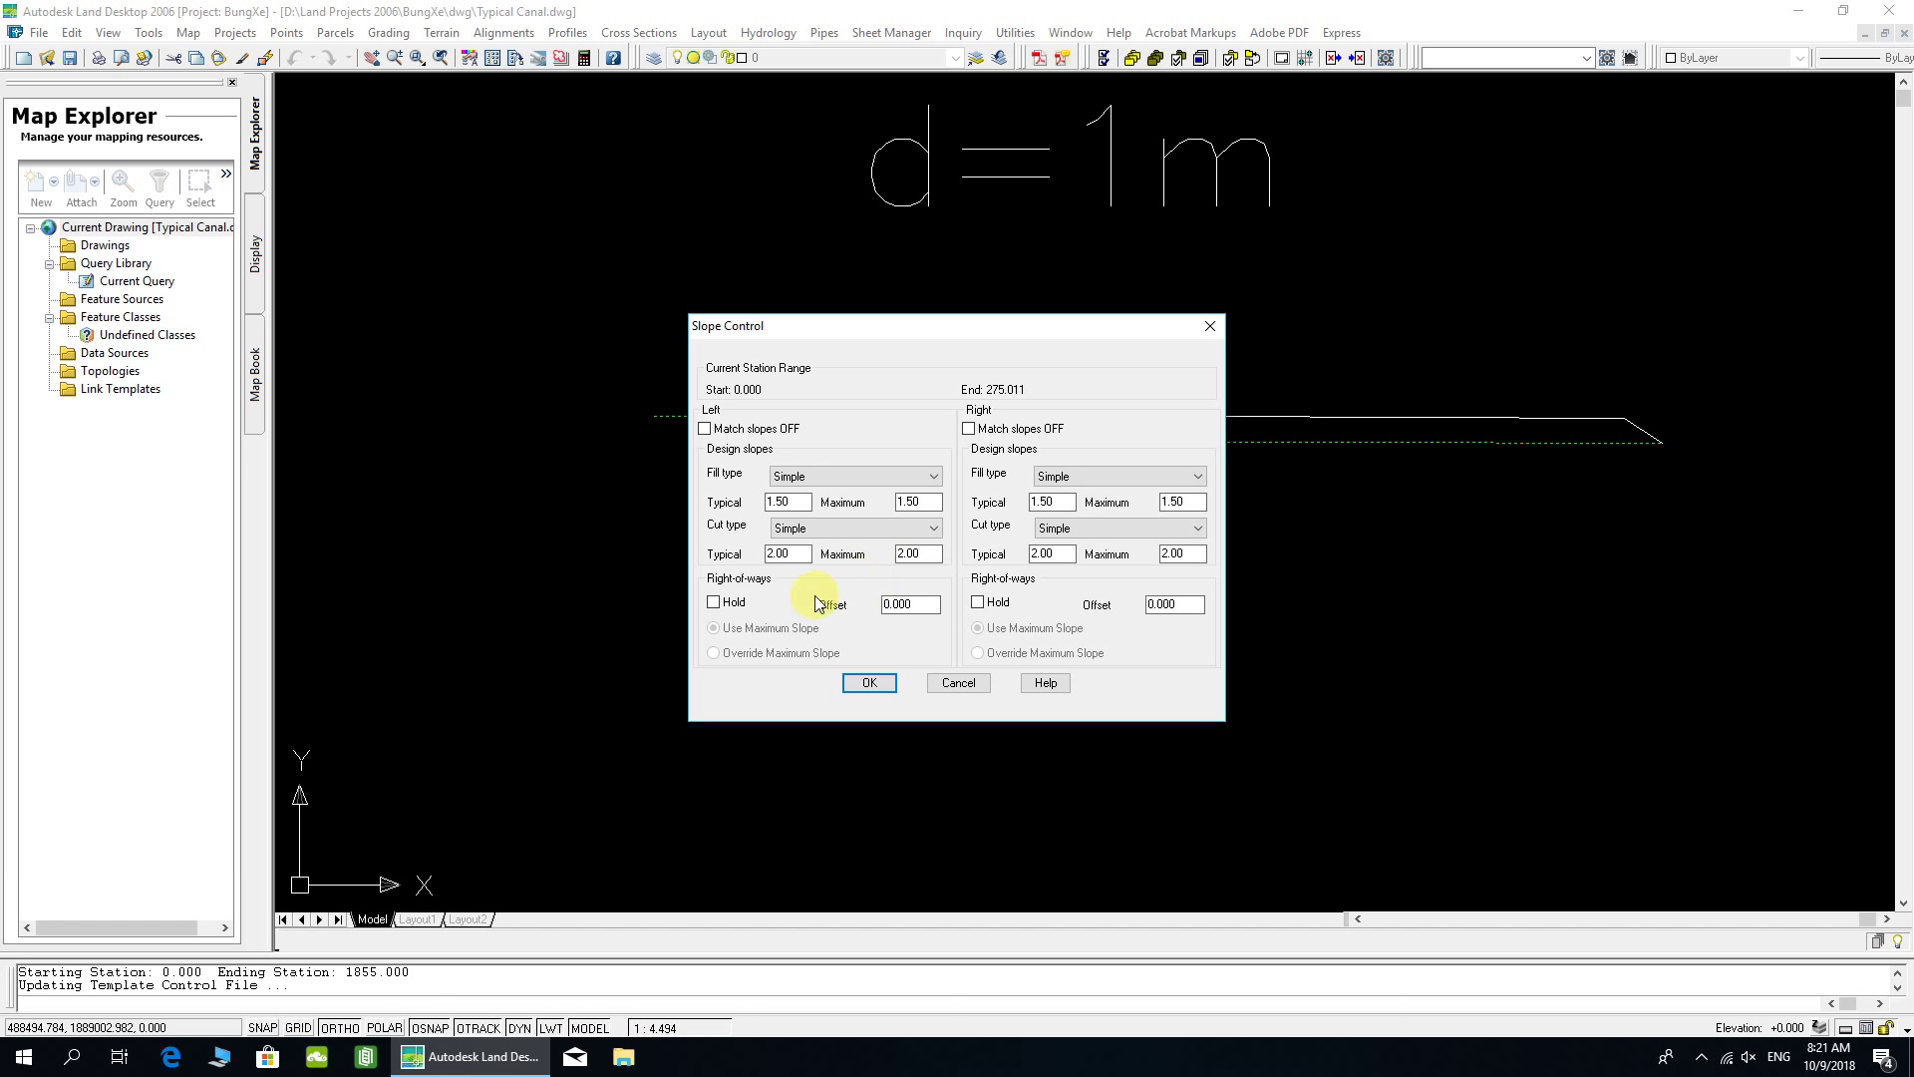
left_click(886, 684)
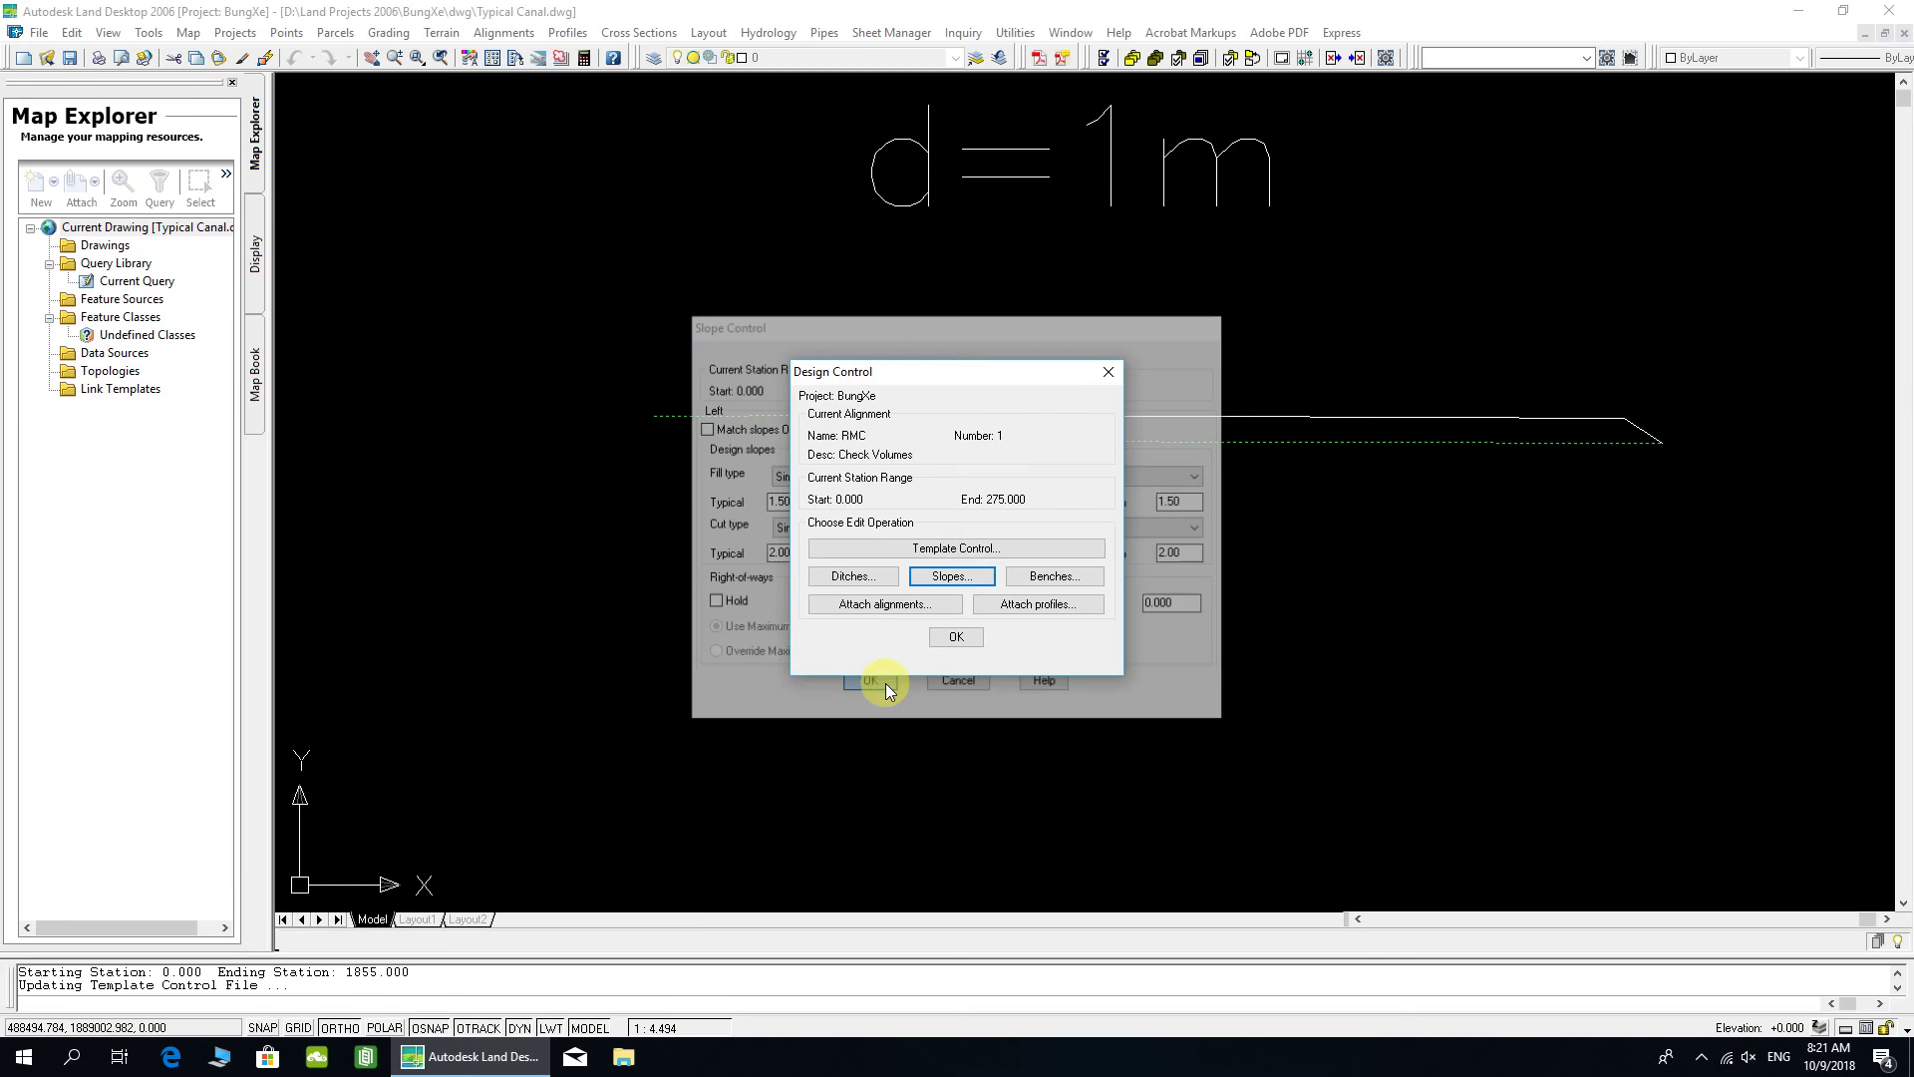
left_click(1046, 577)
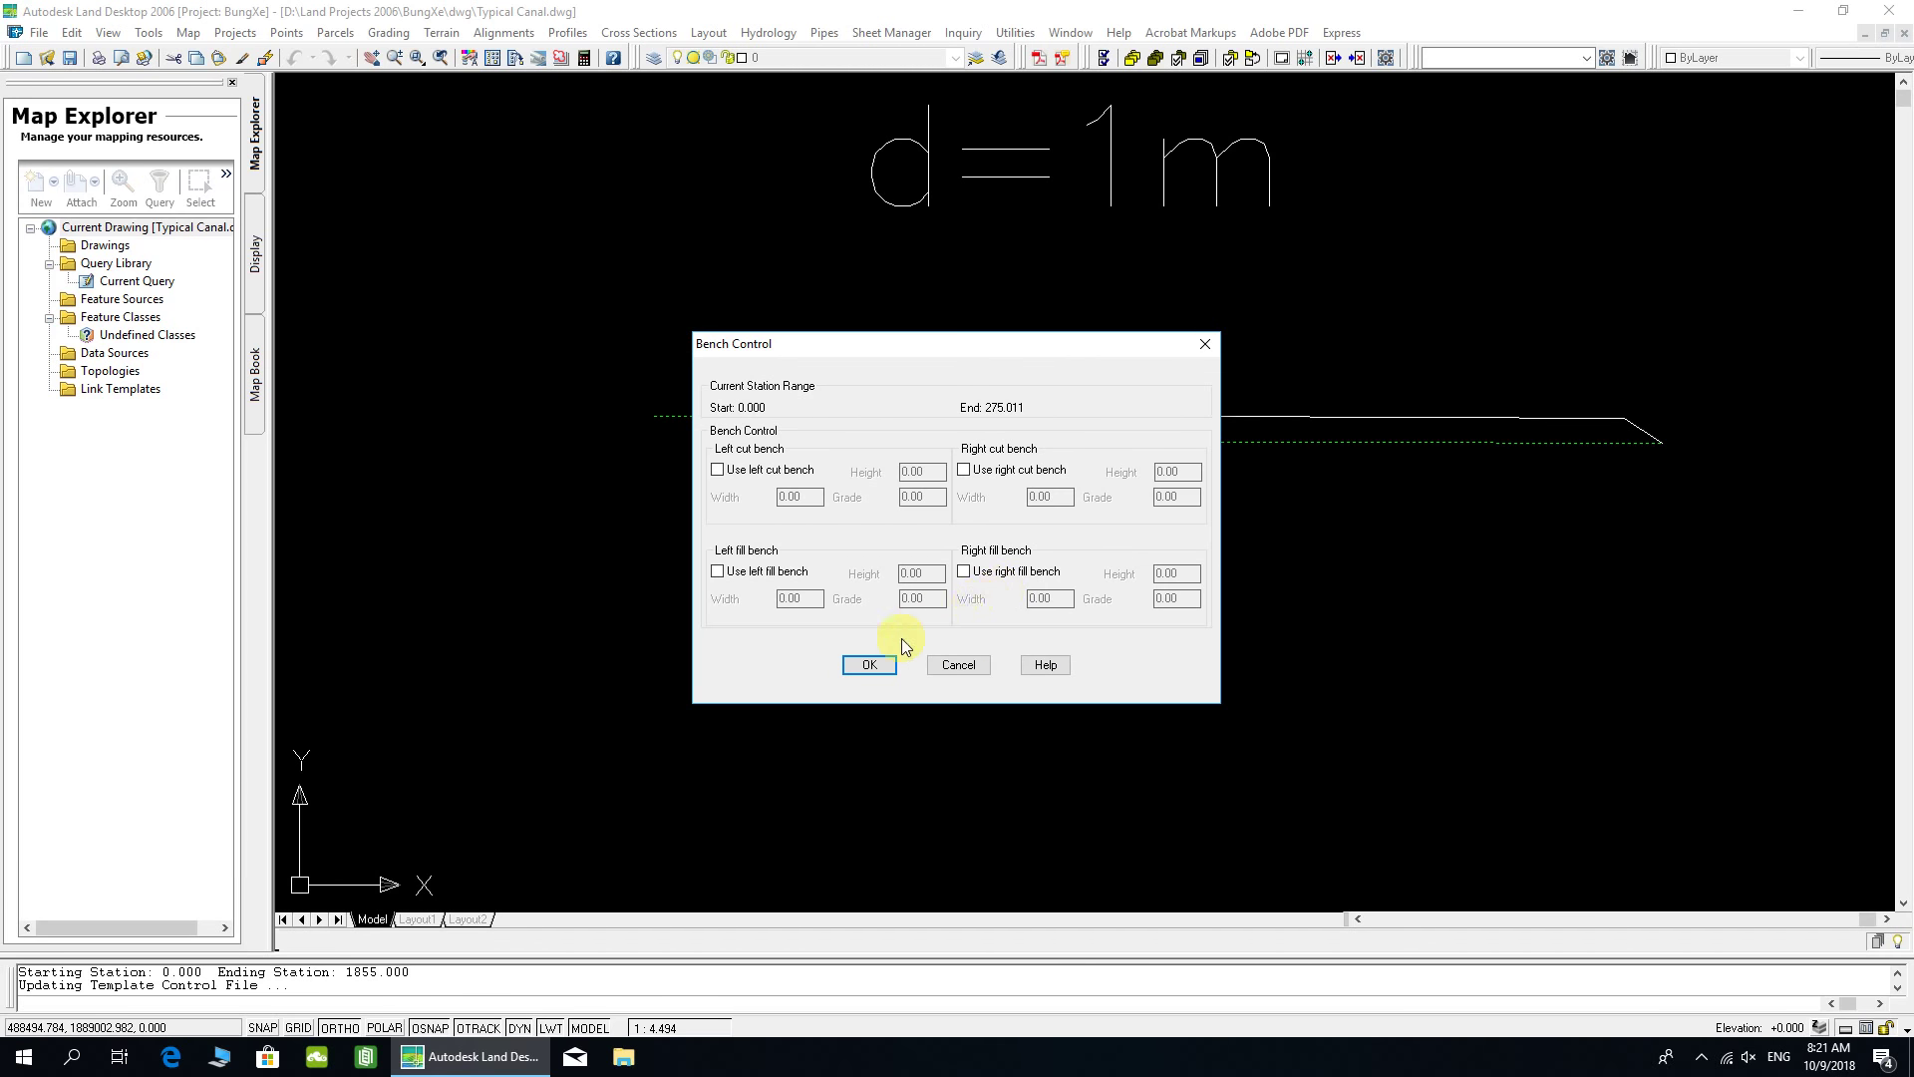
left_click(869, 664)
left_click(953, 640)
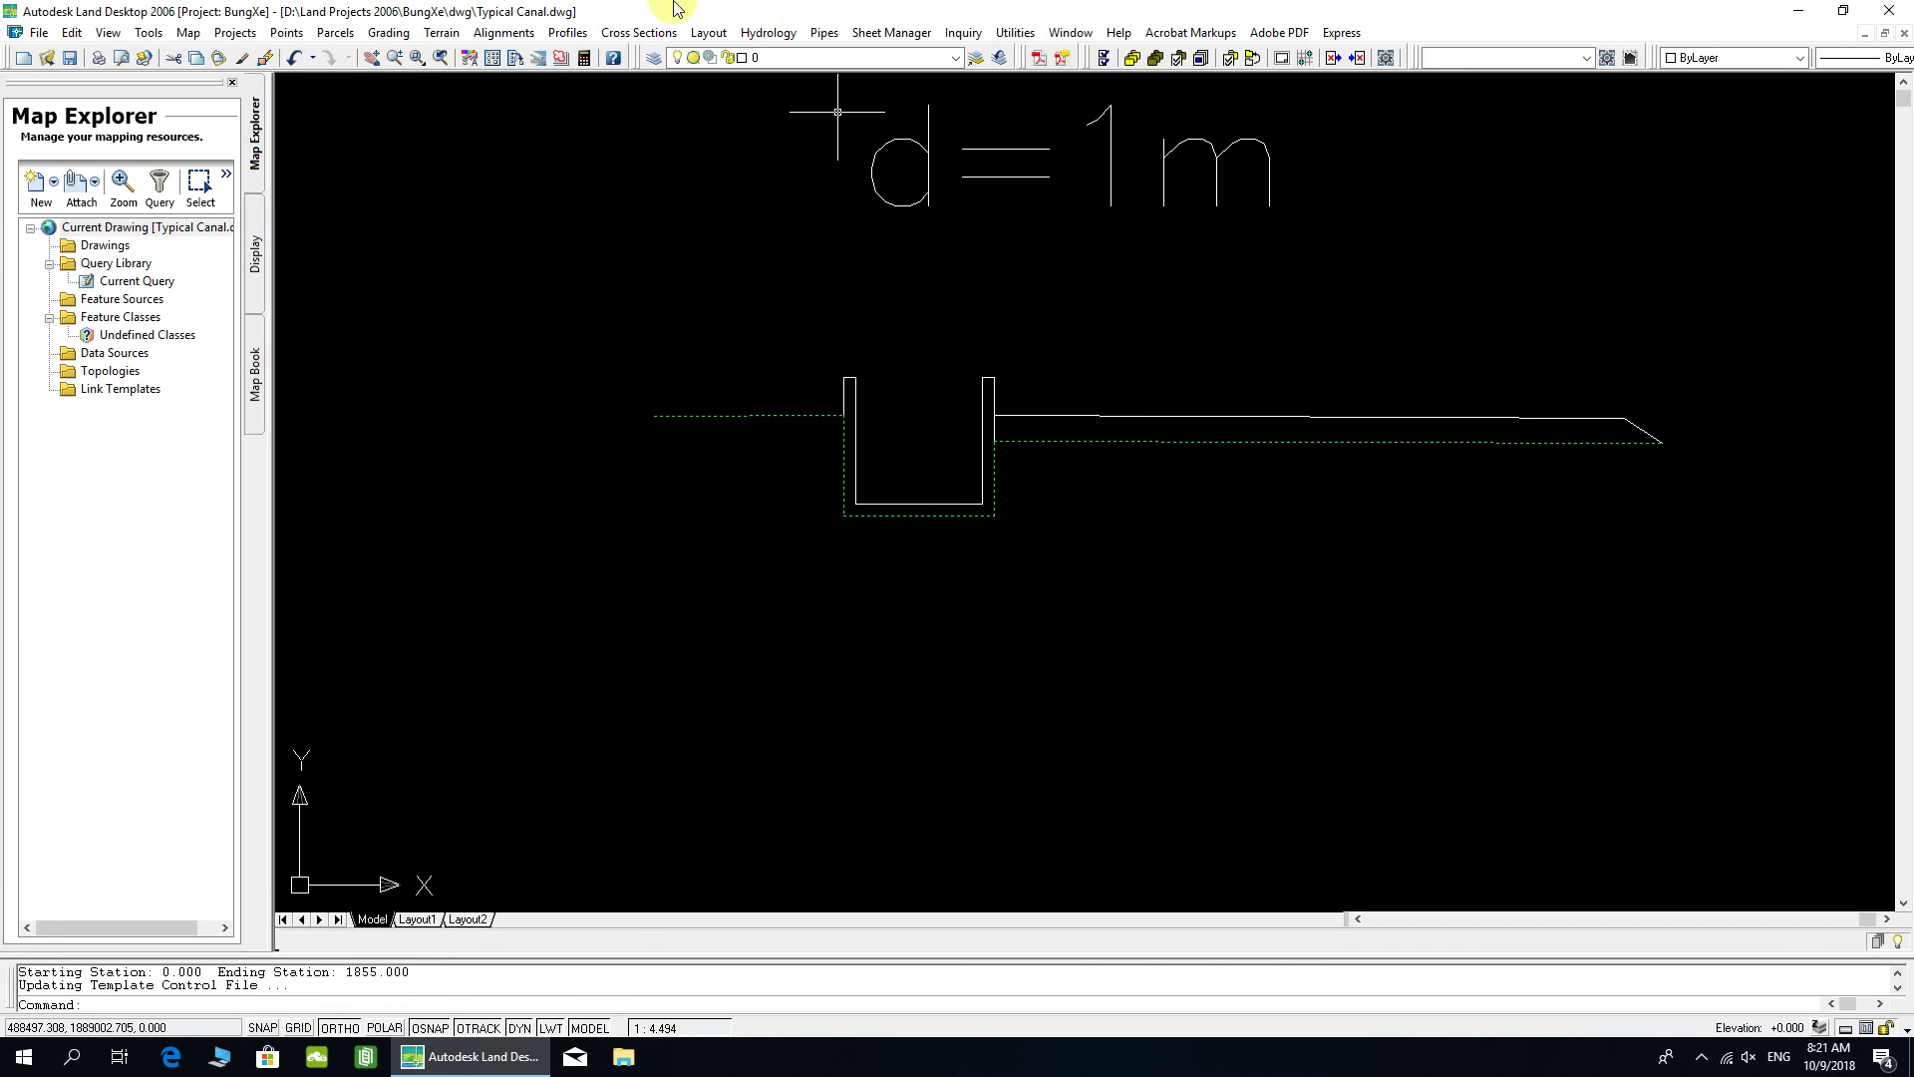
- View the designed cross sections station by station from 0+000 to 0+275 and exit the section viewer
left_click(639, 32)
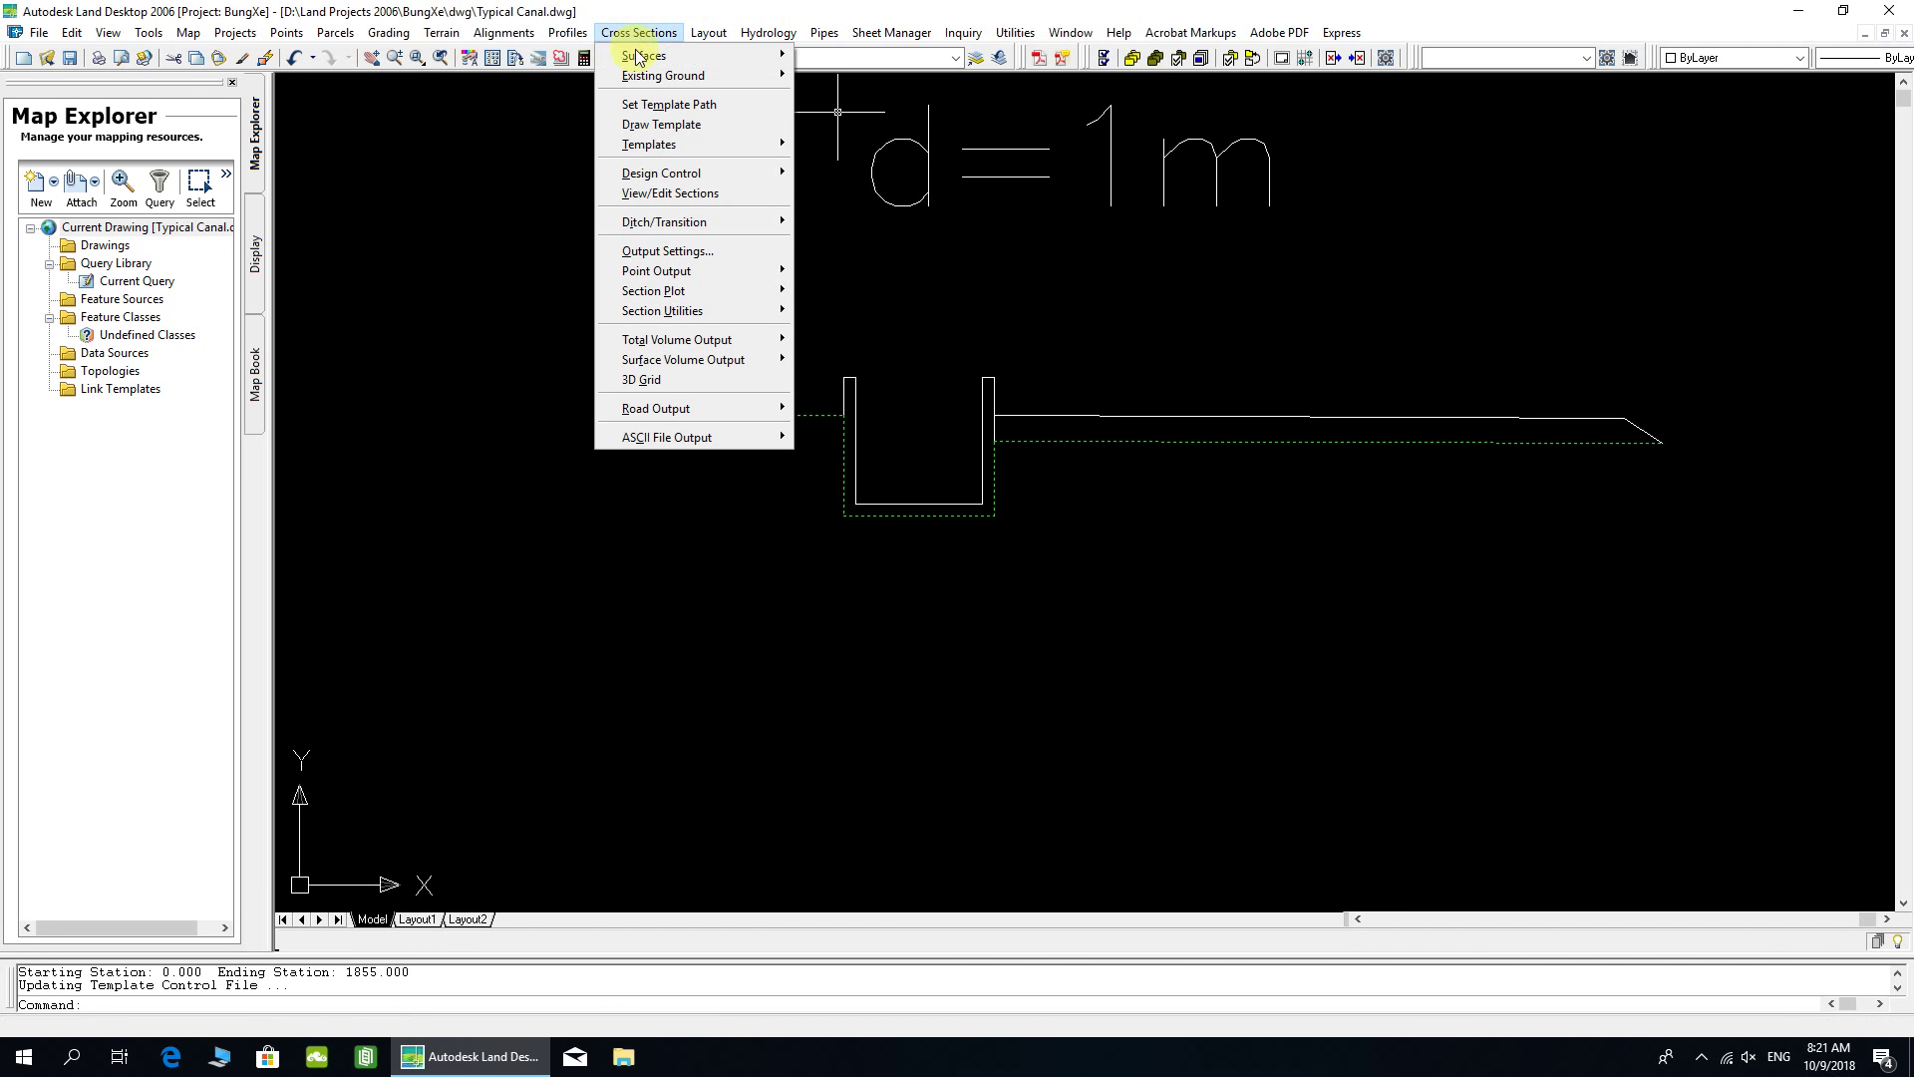
left_click(668, 193)
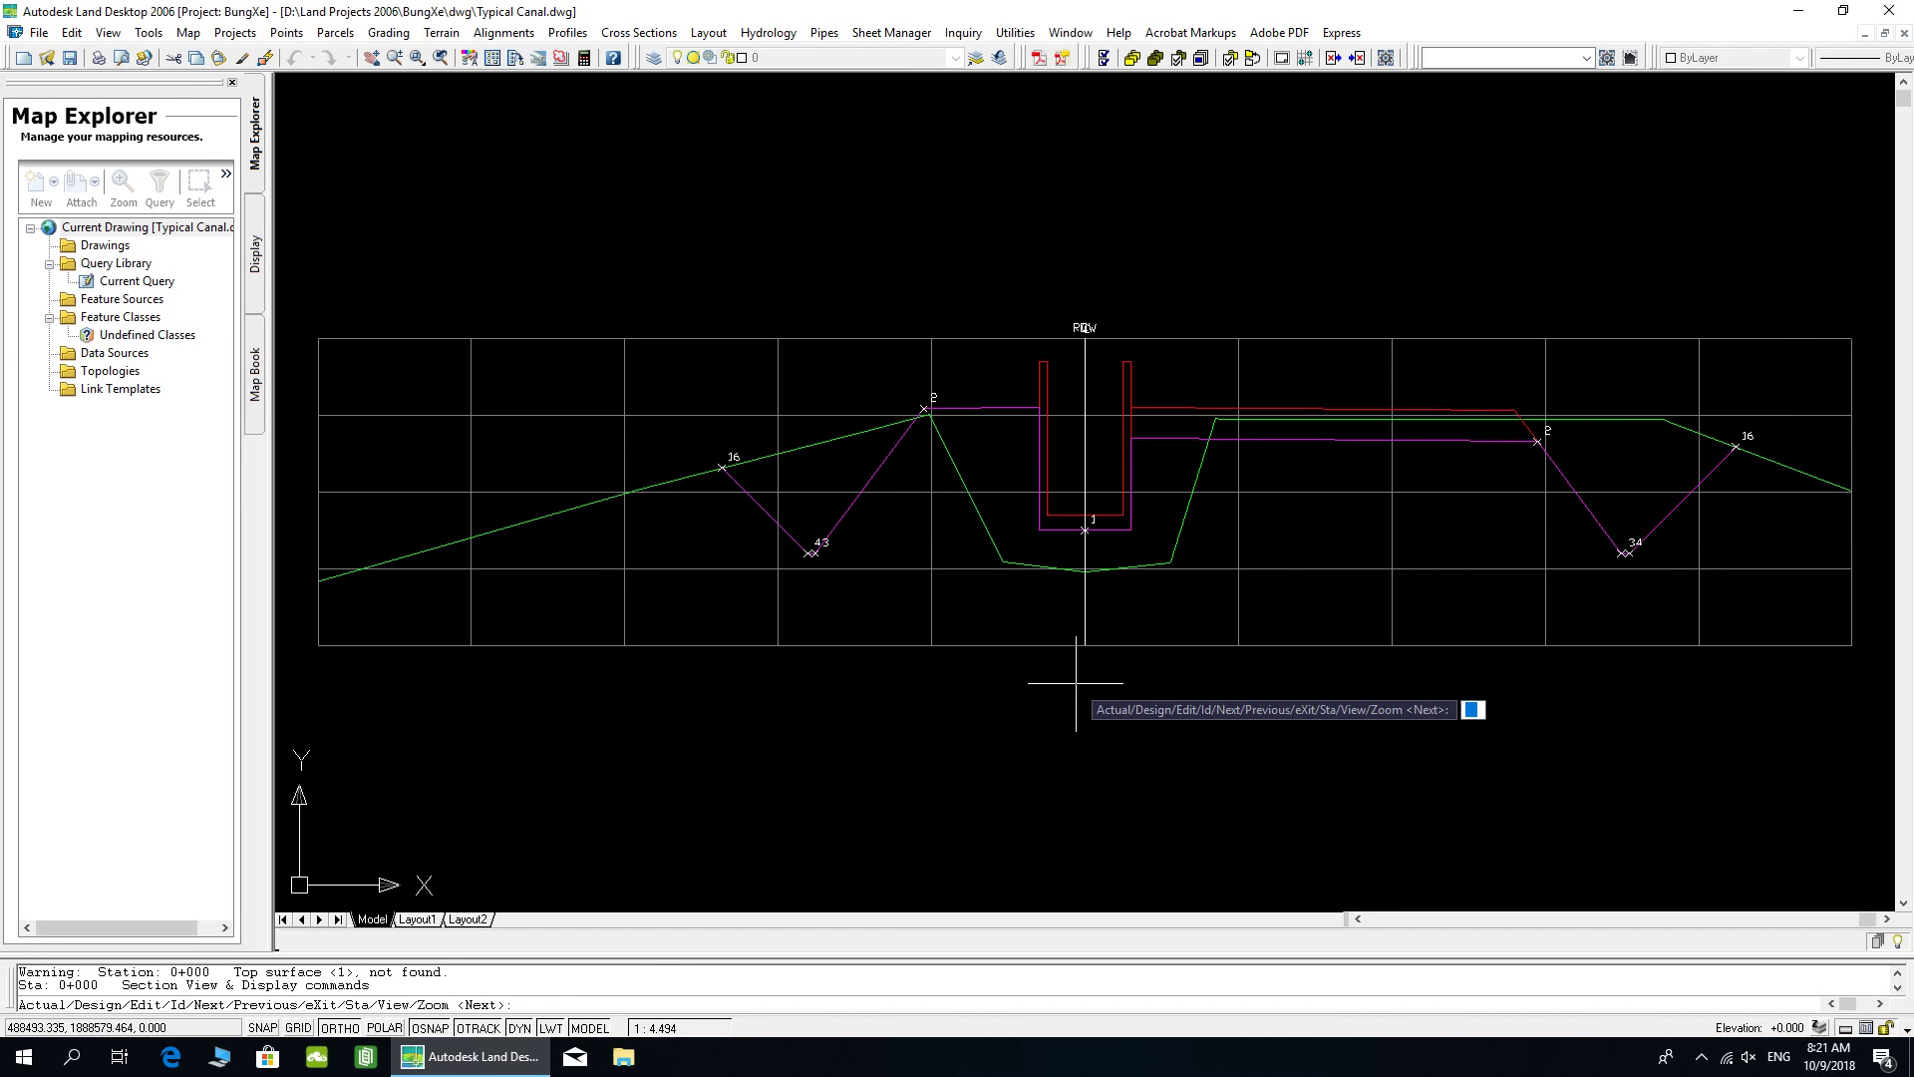
key("Return")
key("Return")
key("Return")
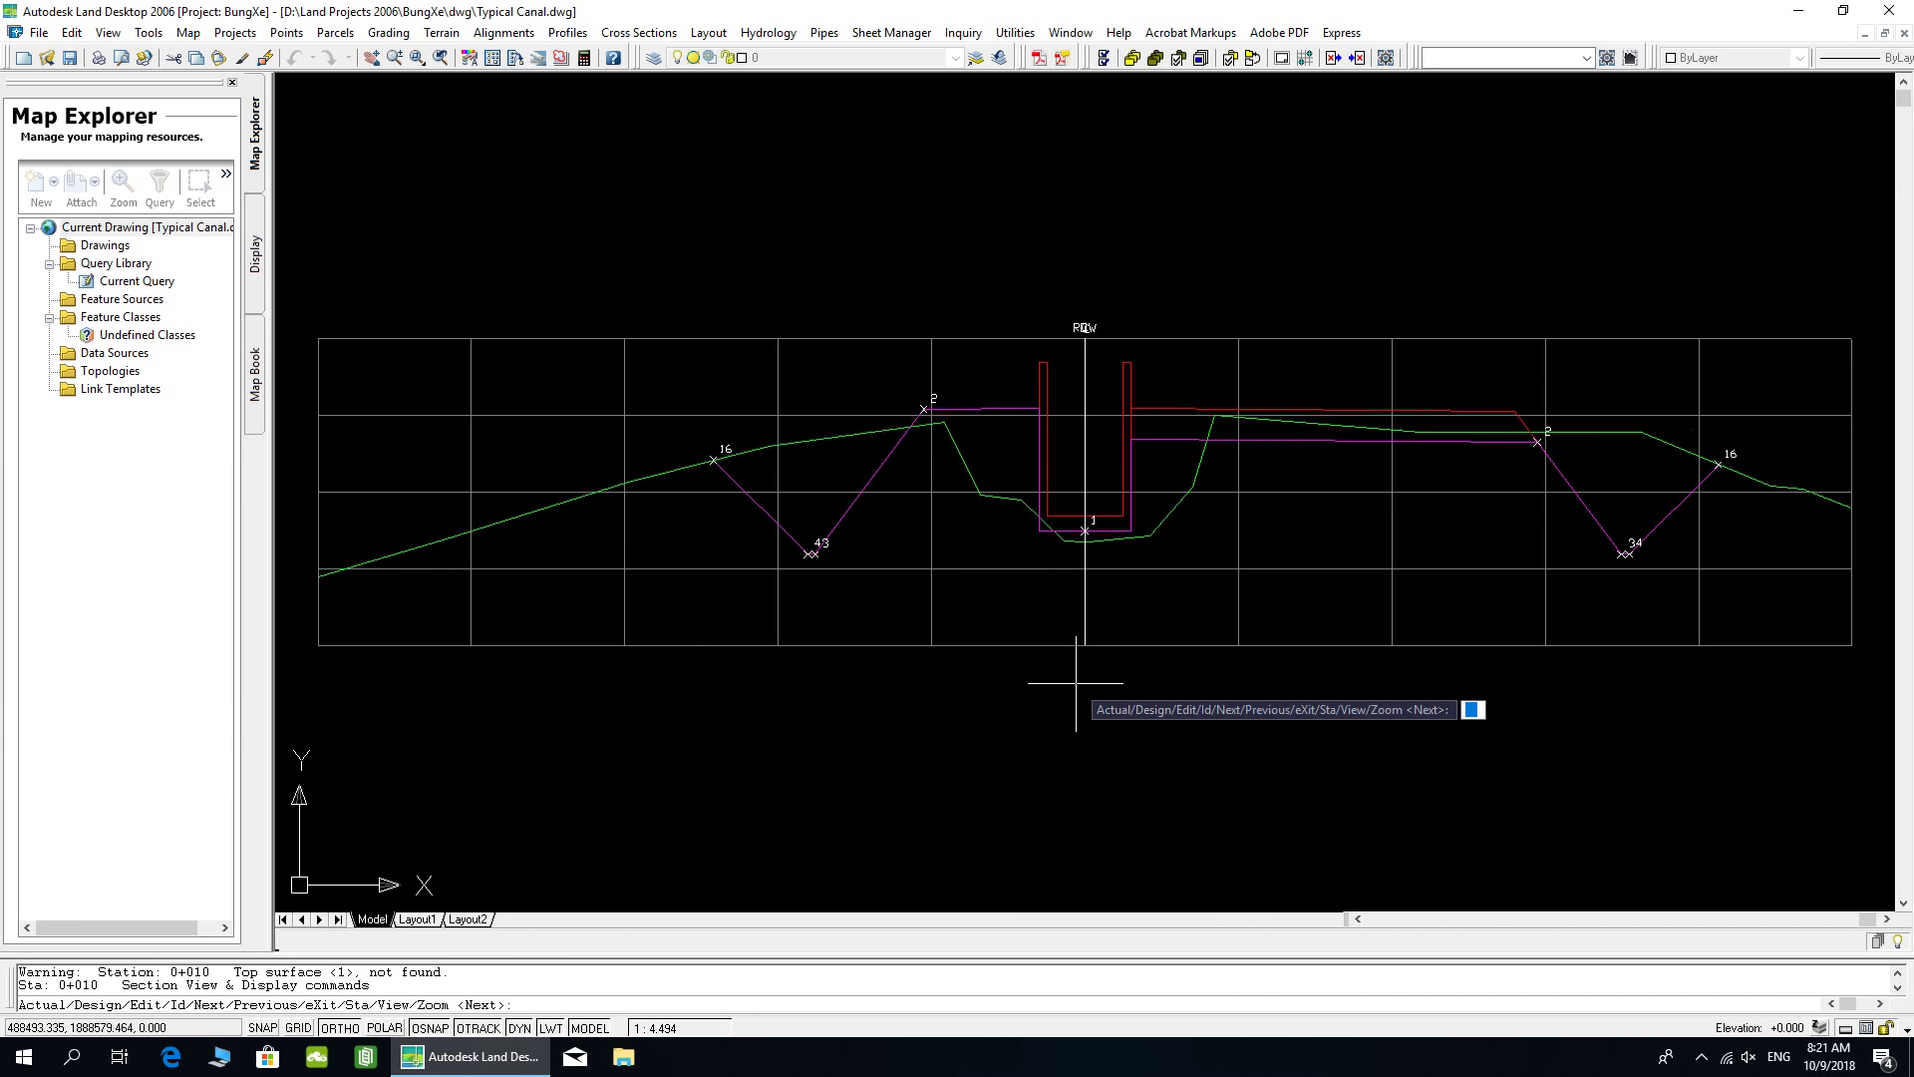
key("Return")
key("Return")
key("Return")
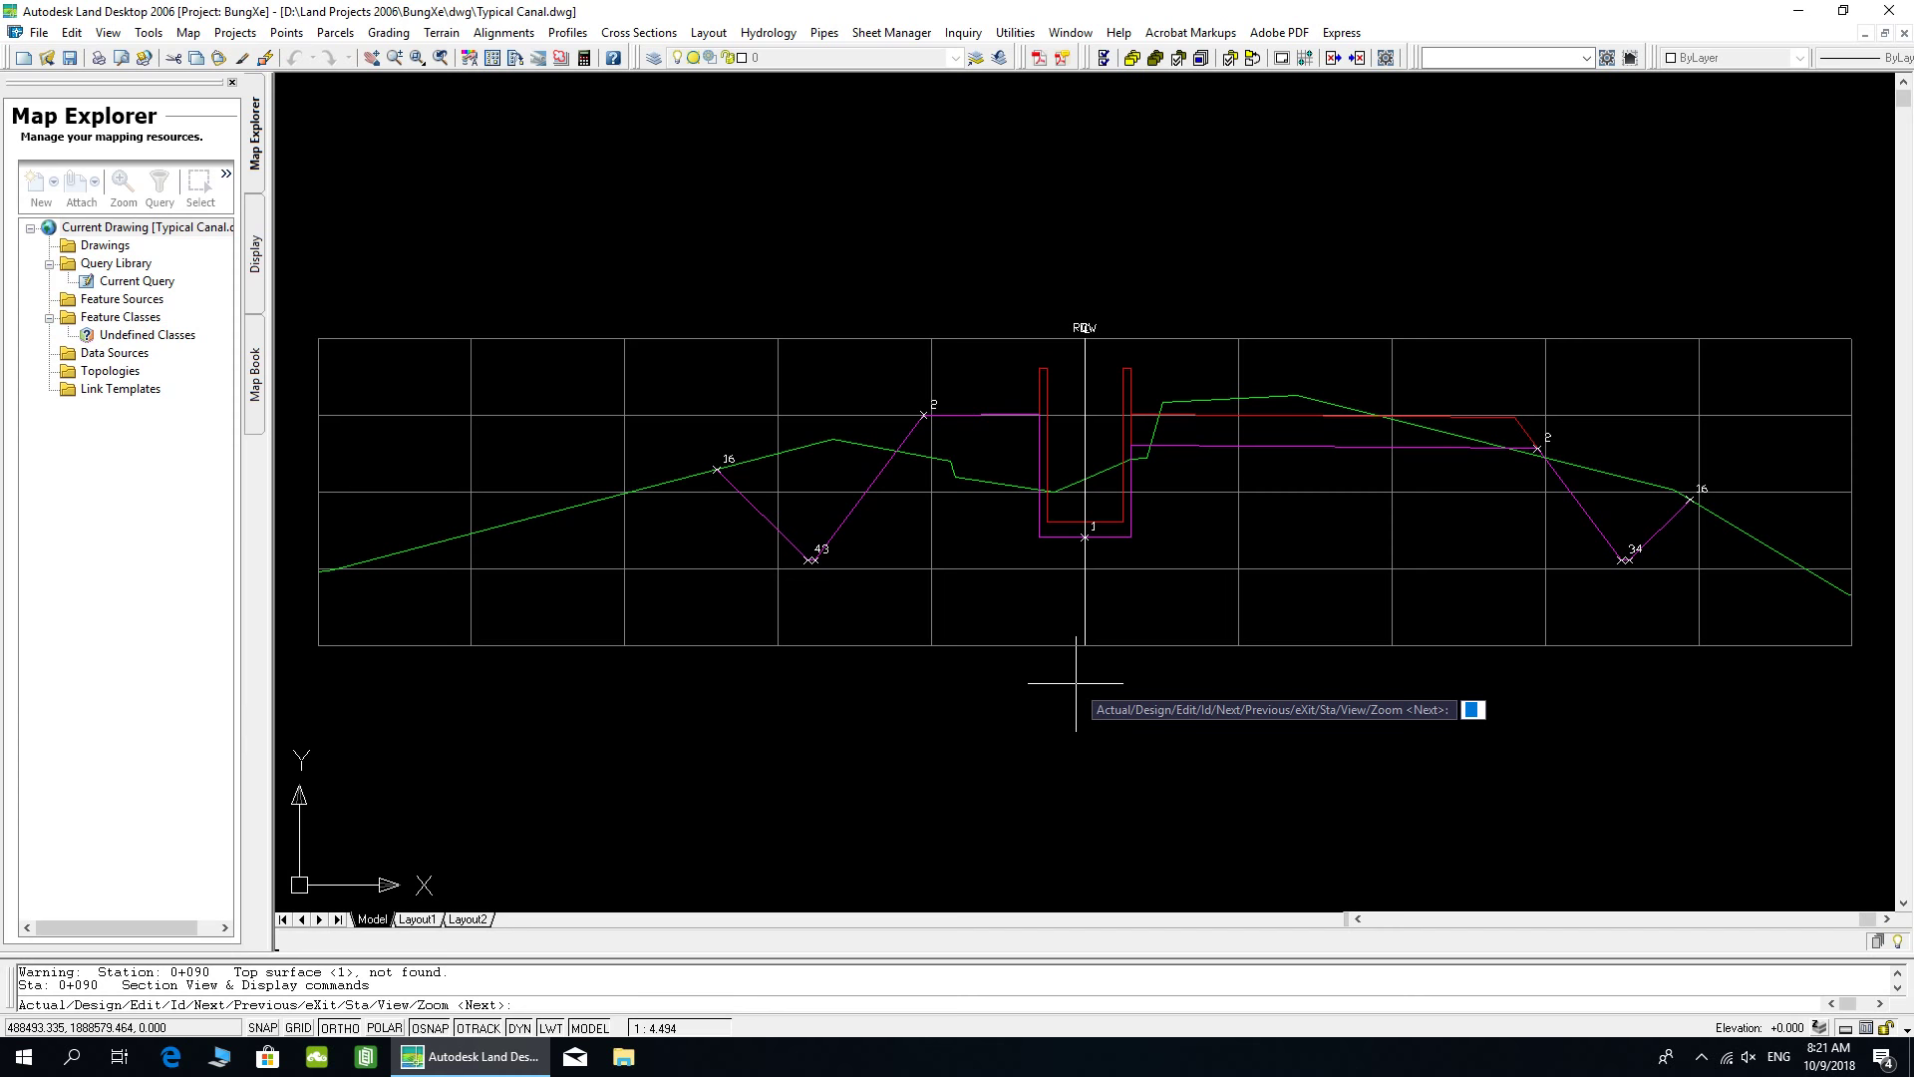
key("Return")
key("Return")
key("Return")
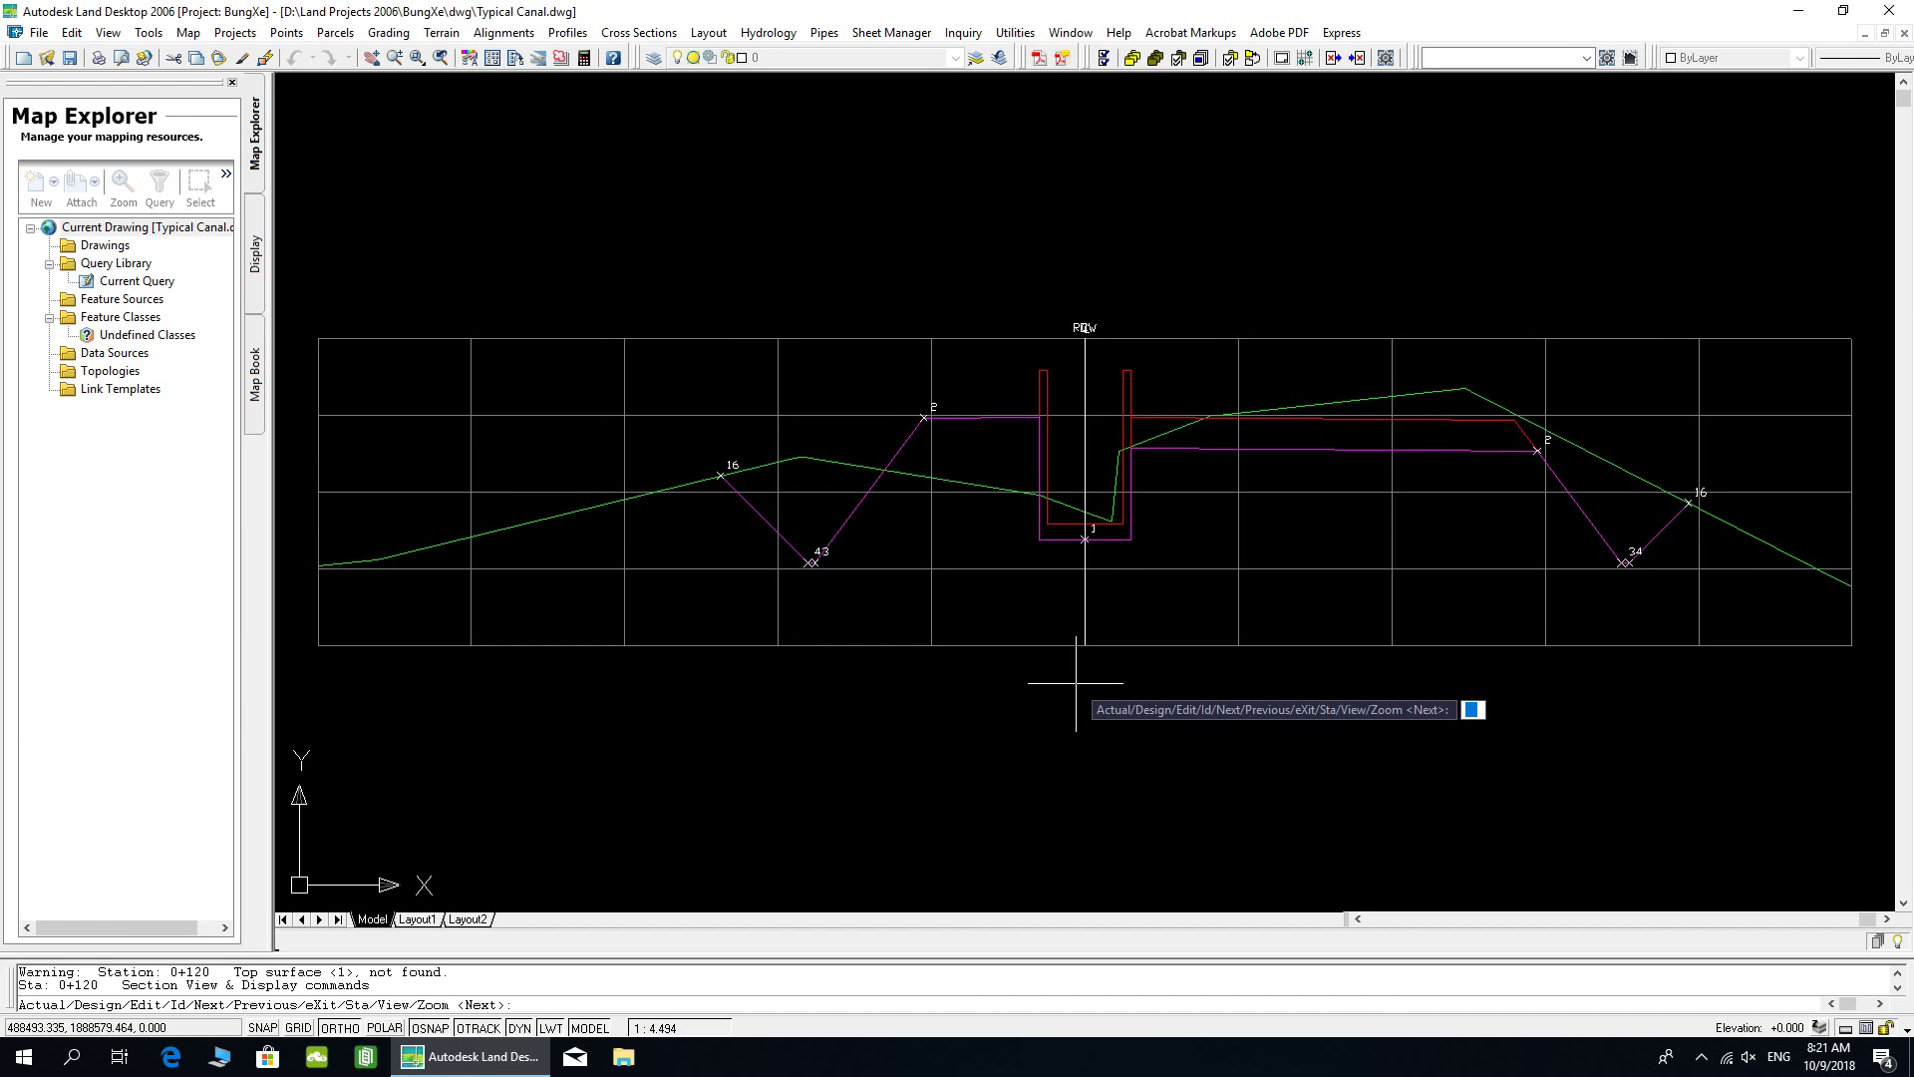
key("Return")
key("Return")
key("Return")
key("Return")
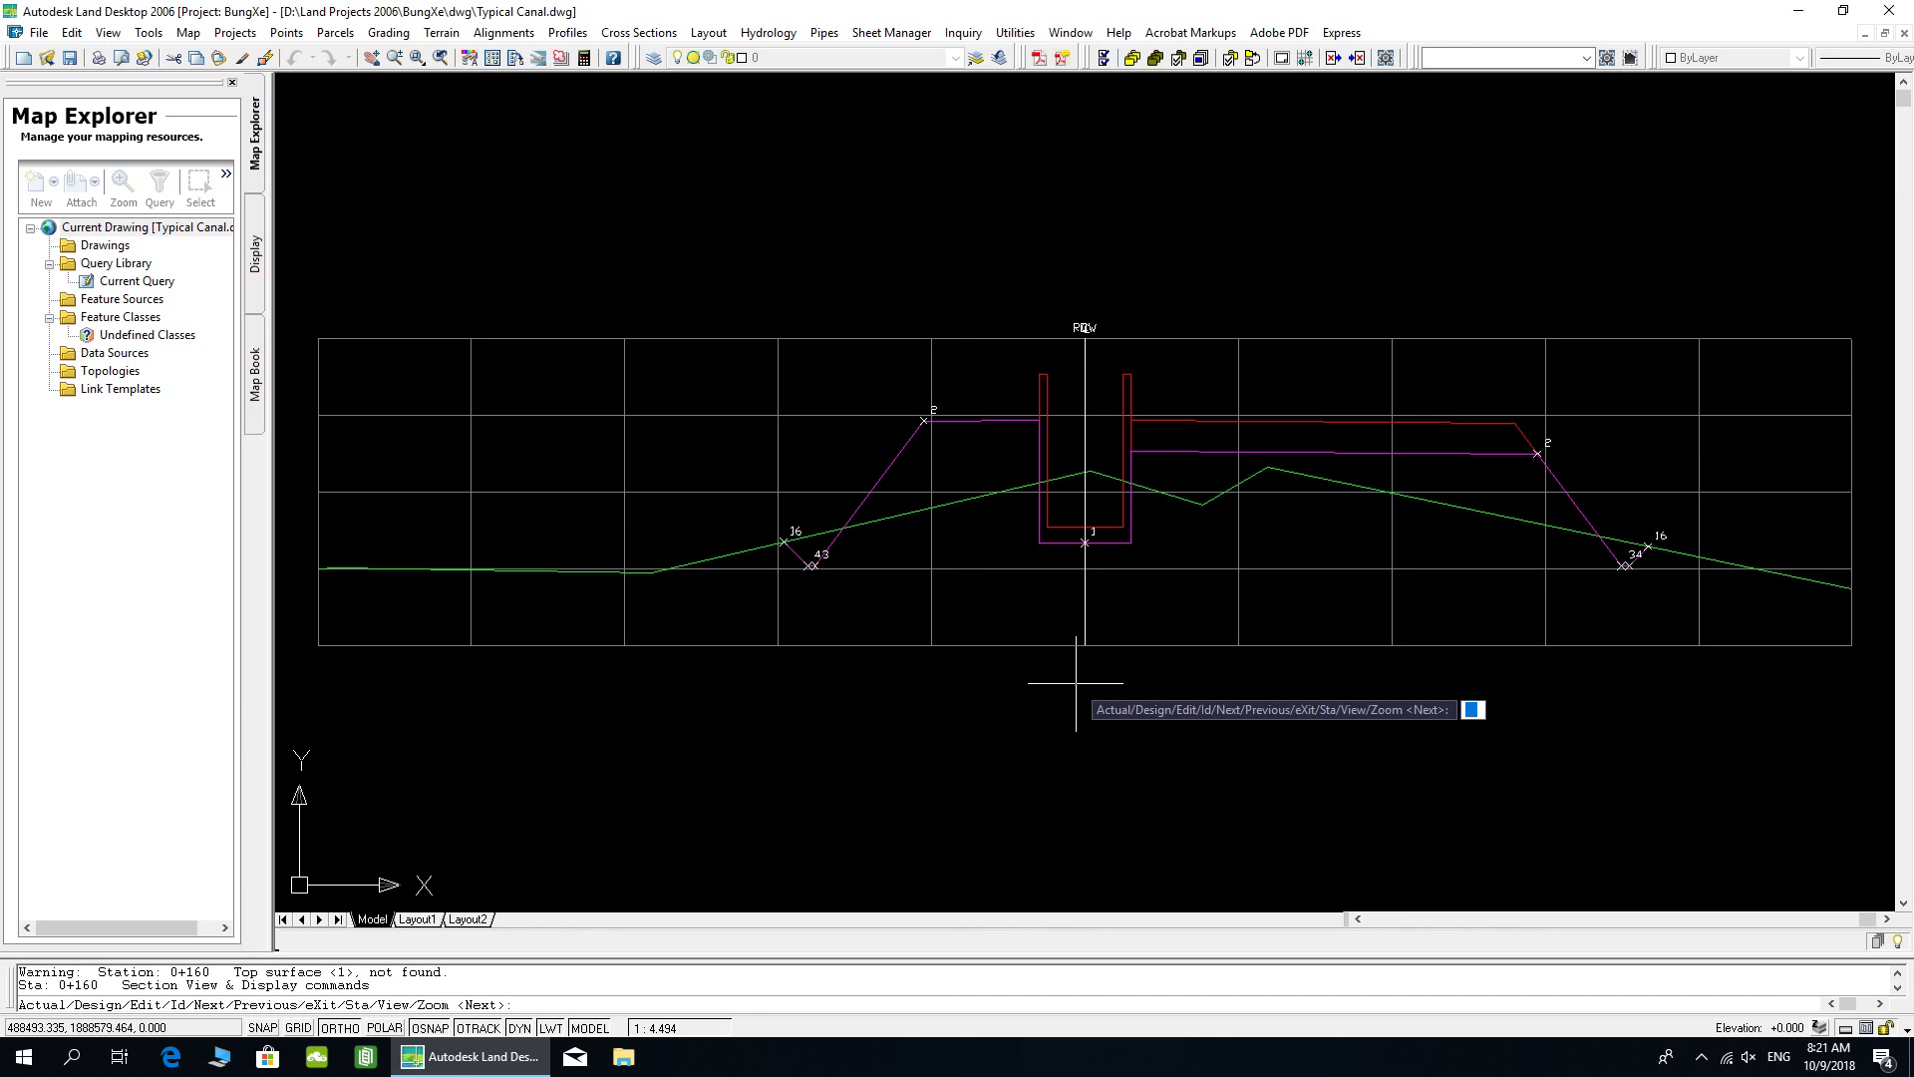
key("Return")
key("Return")
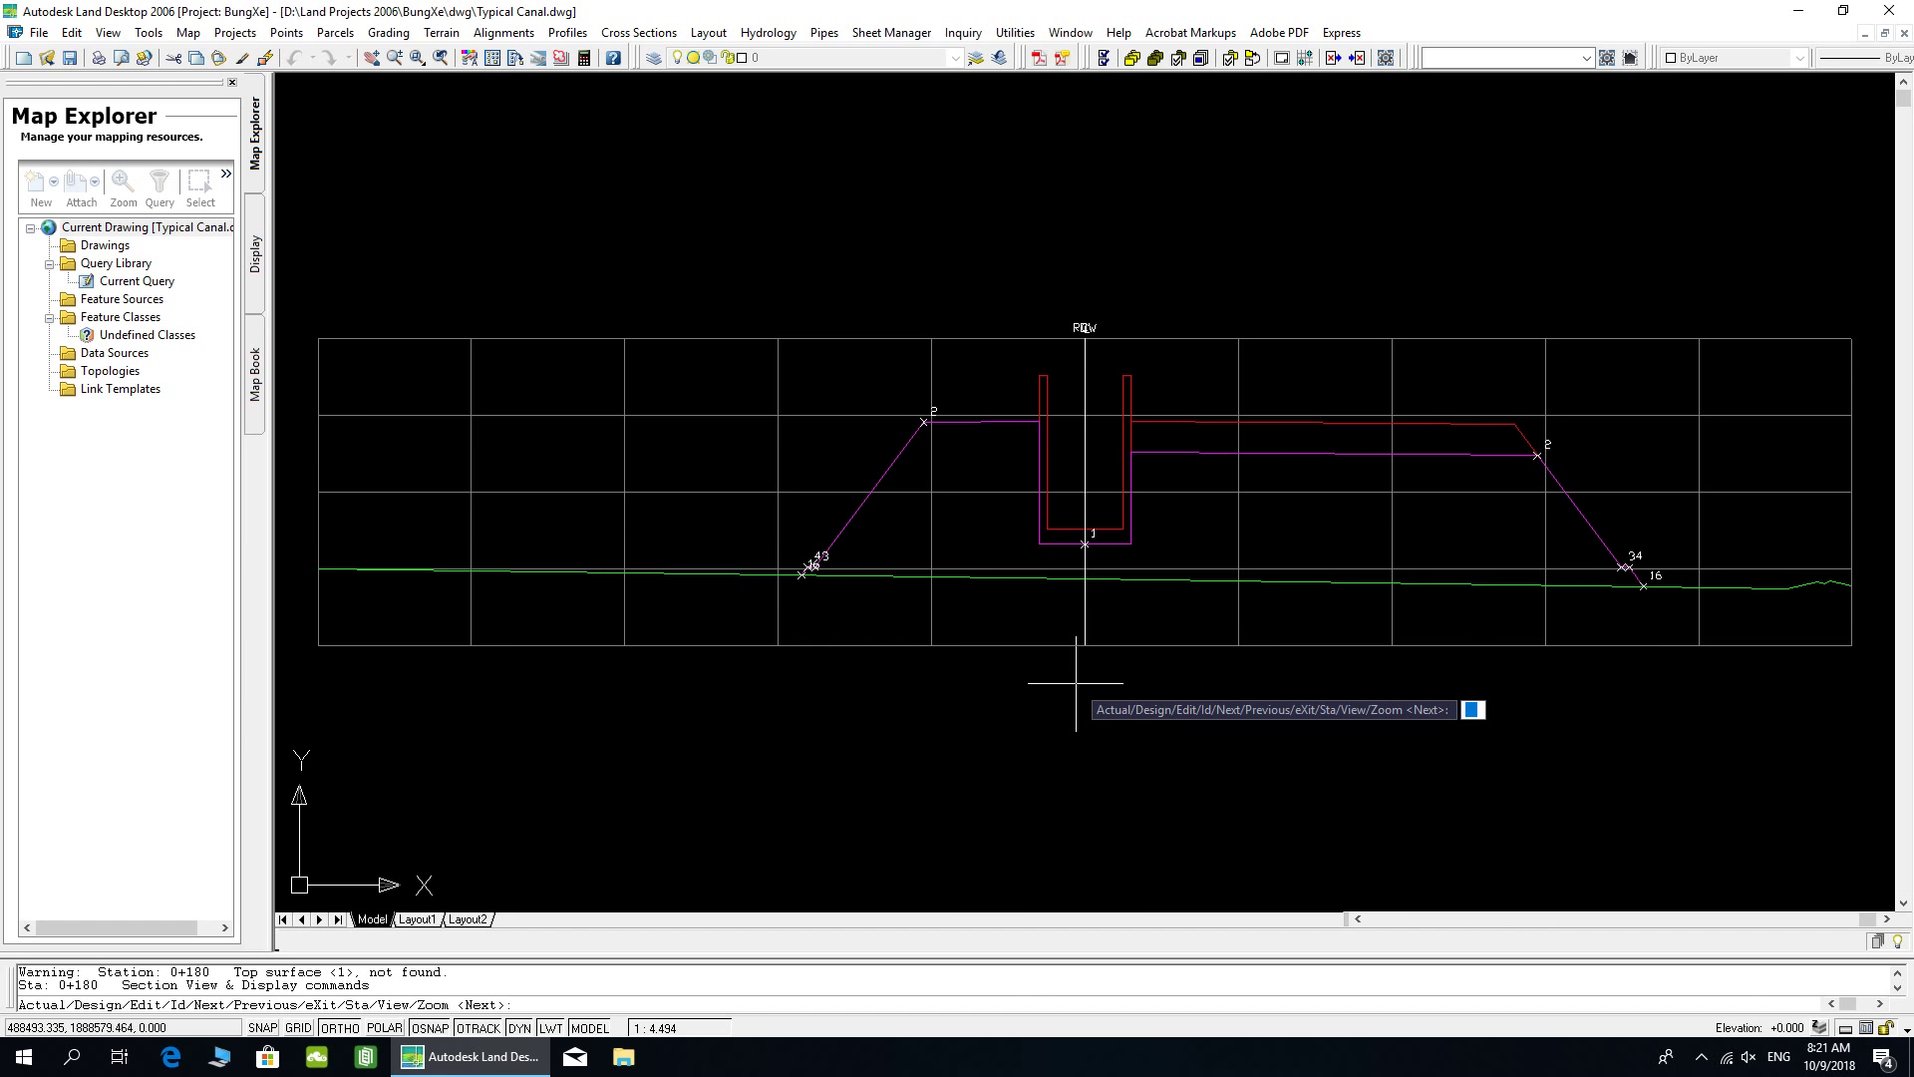
key("Return")
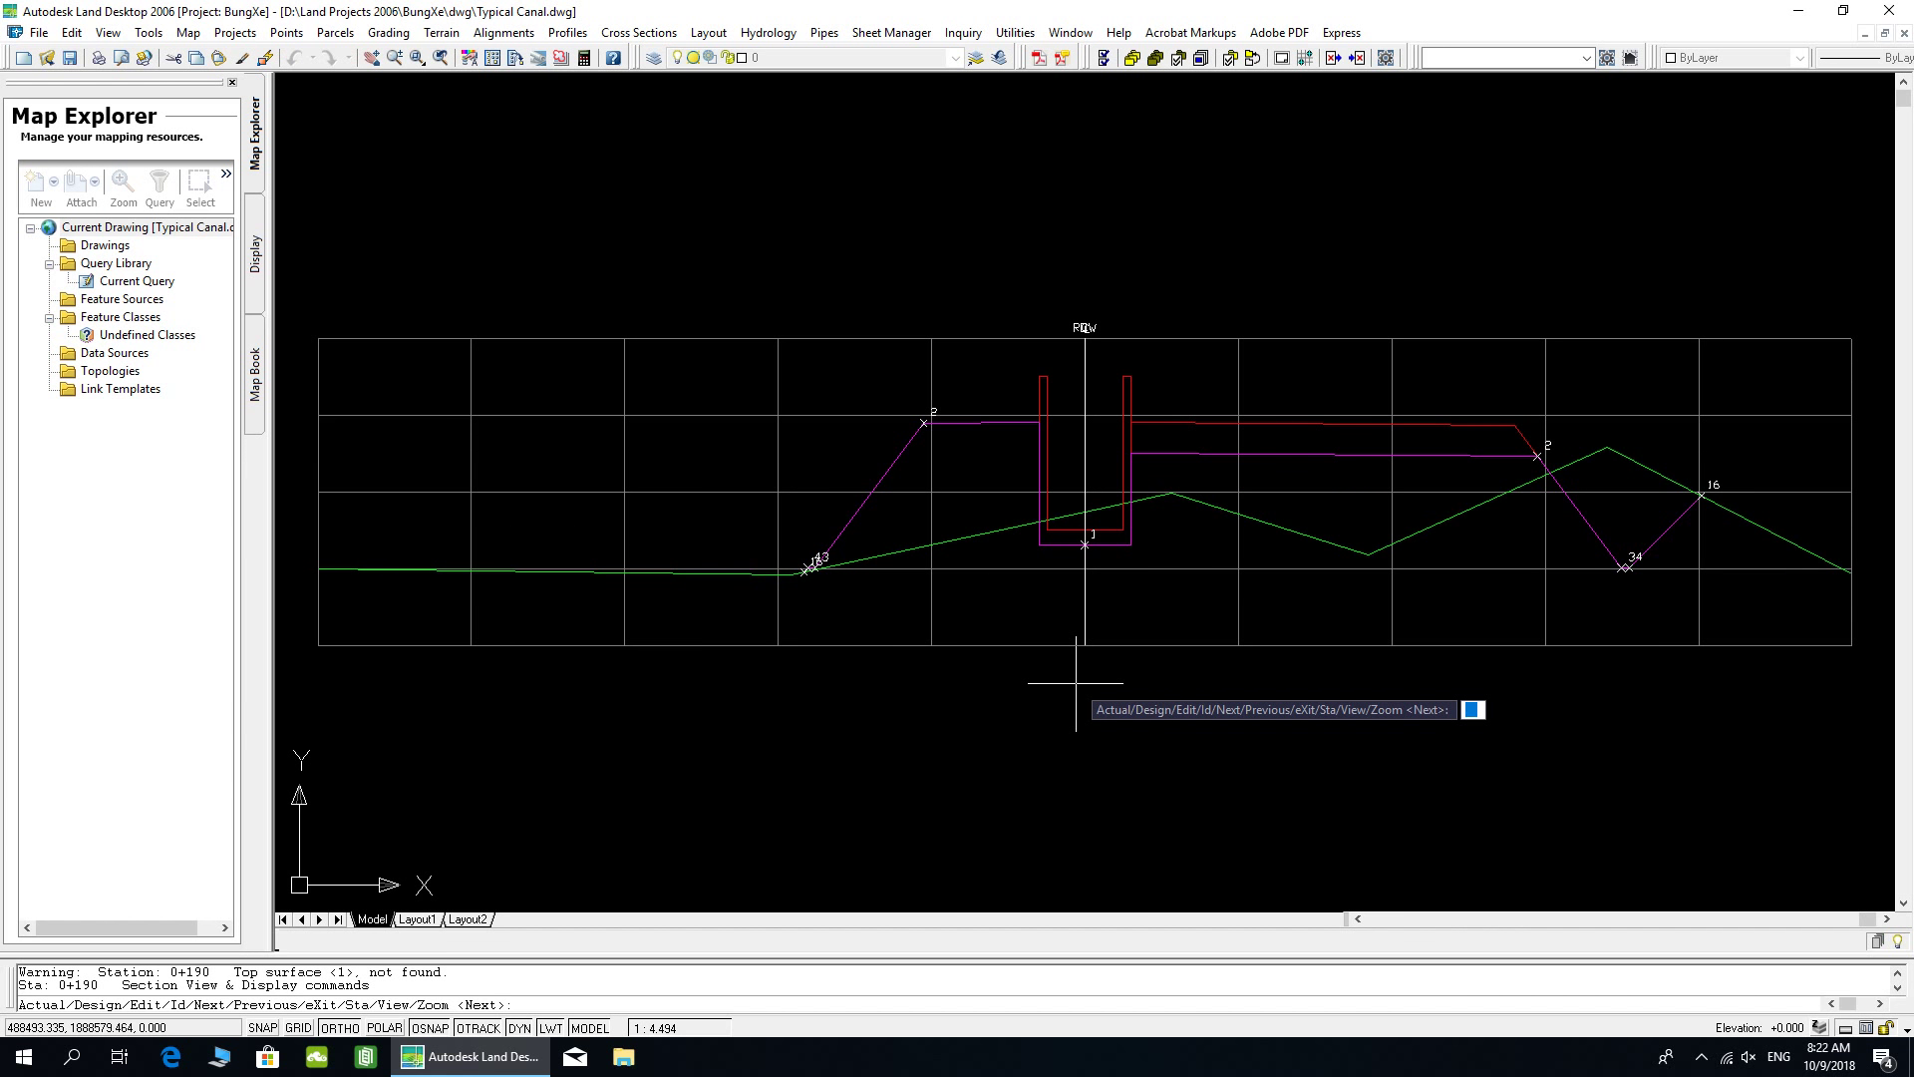
key("Return")
key("Return")
key("Return")
key("Return")
key("Return")
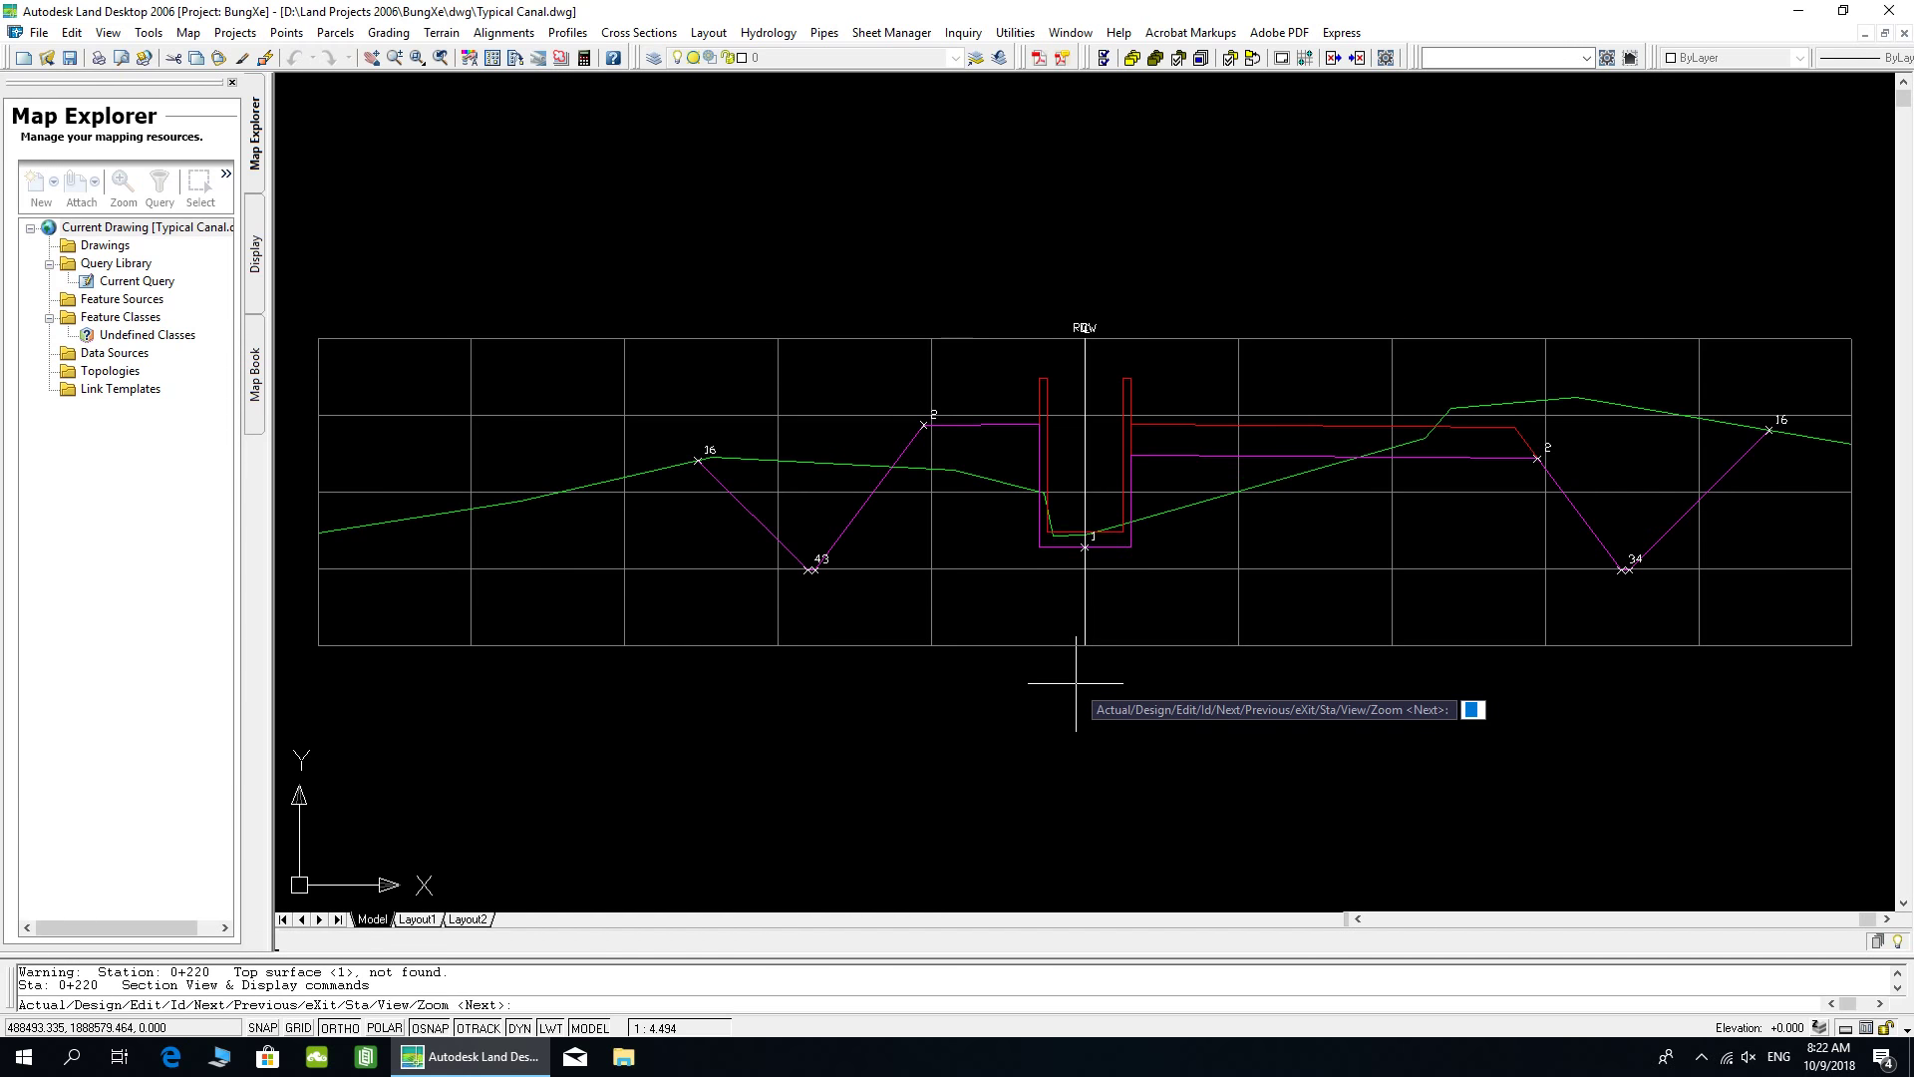
key("Return")
key("Return")
key("Return")
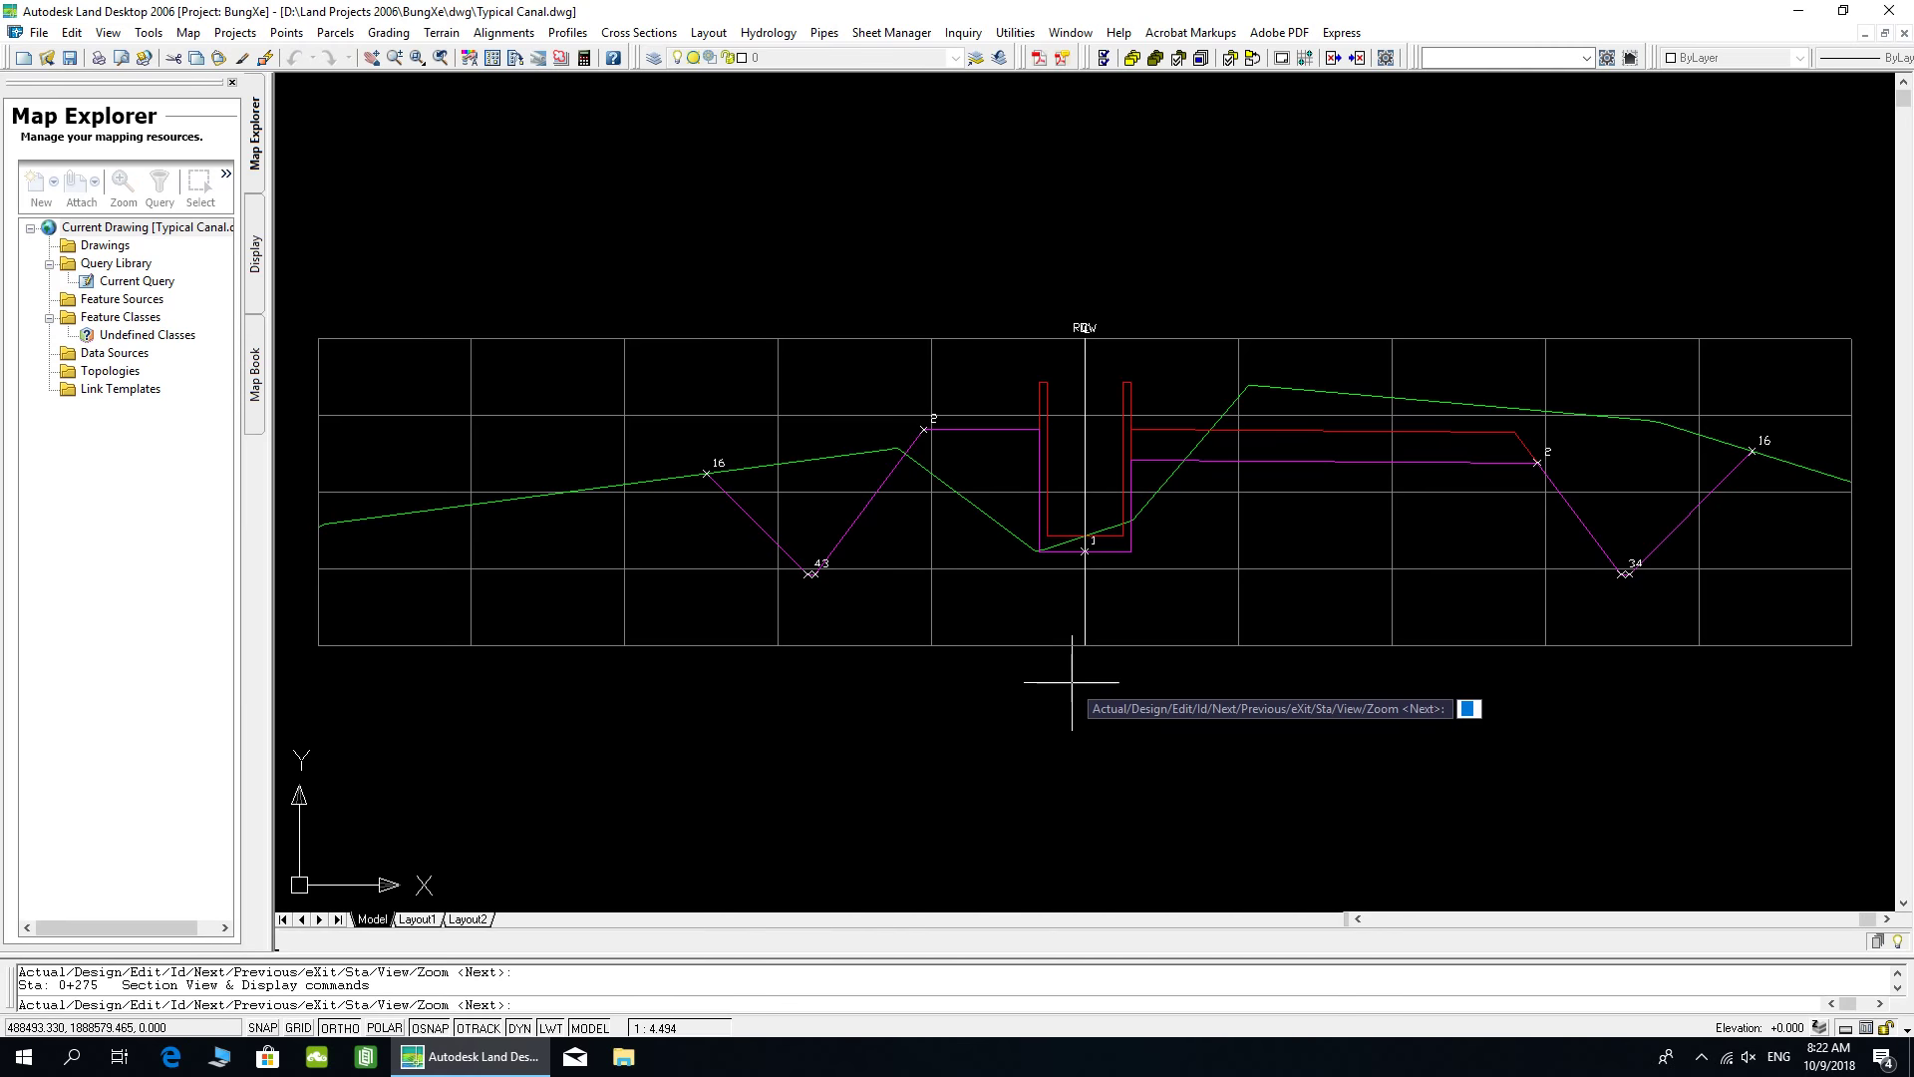
key("Escape")
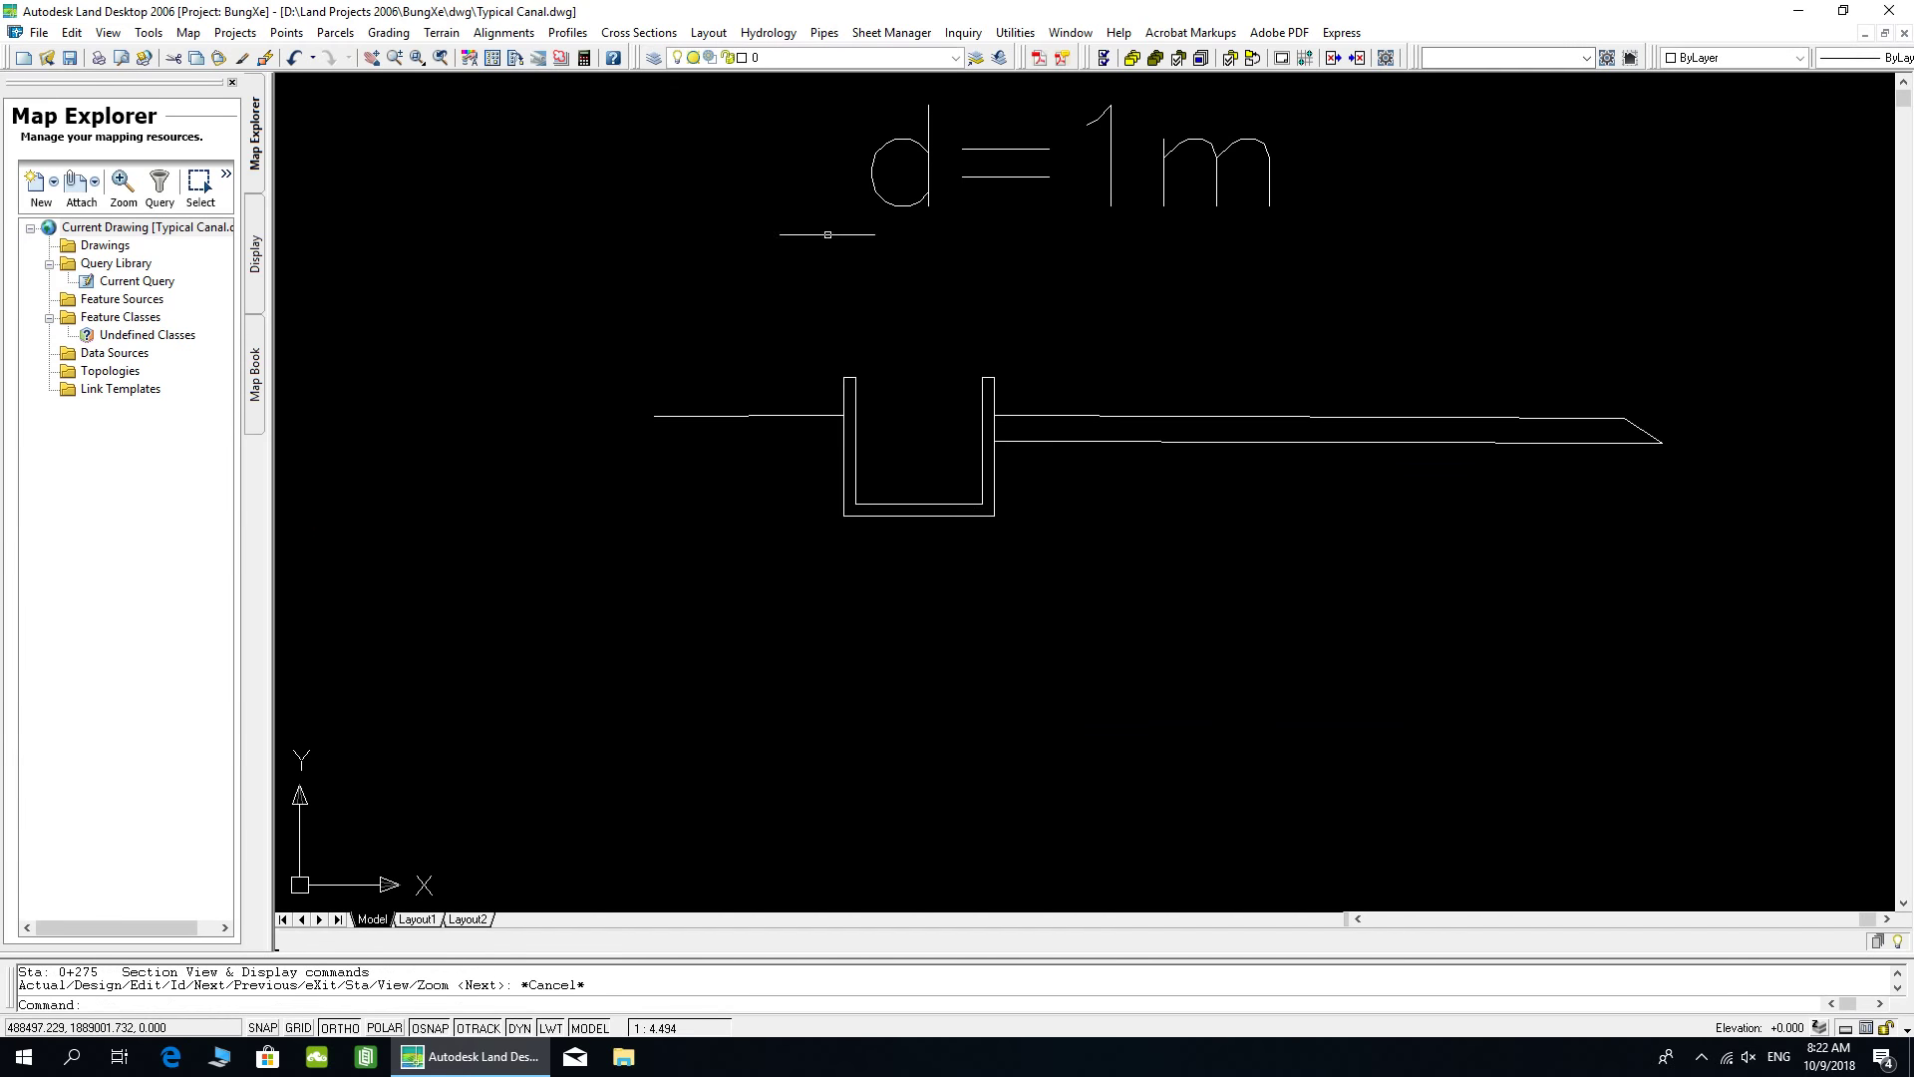
- Plot all cross sections for stations 0 to 275, placing the sheet origin in the empty area below the typical canal drawings
left_click(640, 33)
mouse_move(711, 310)
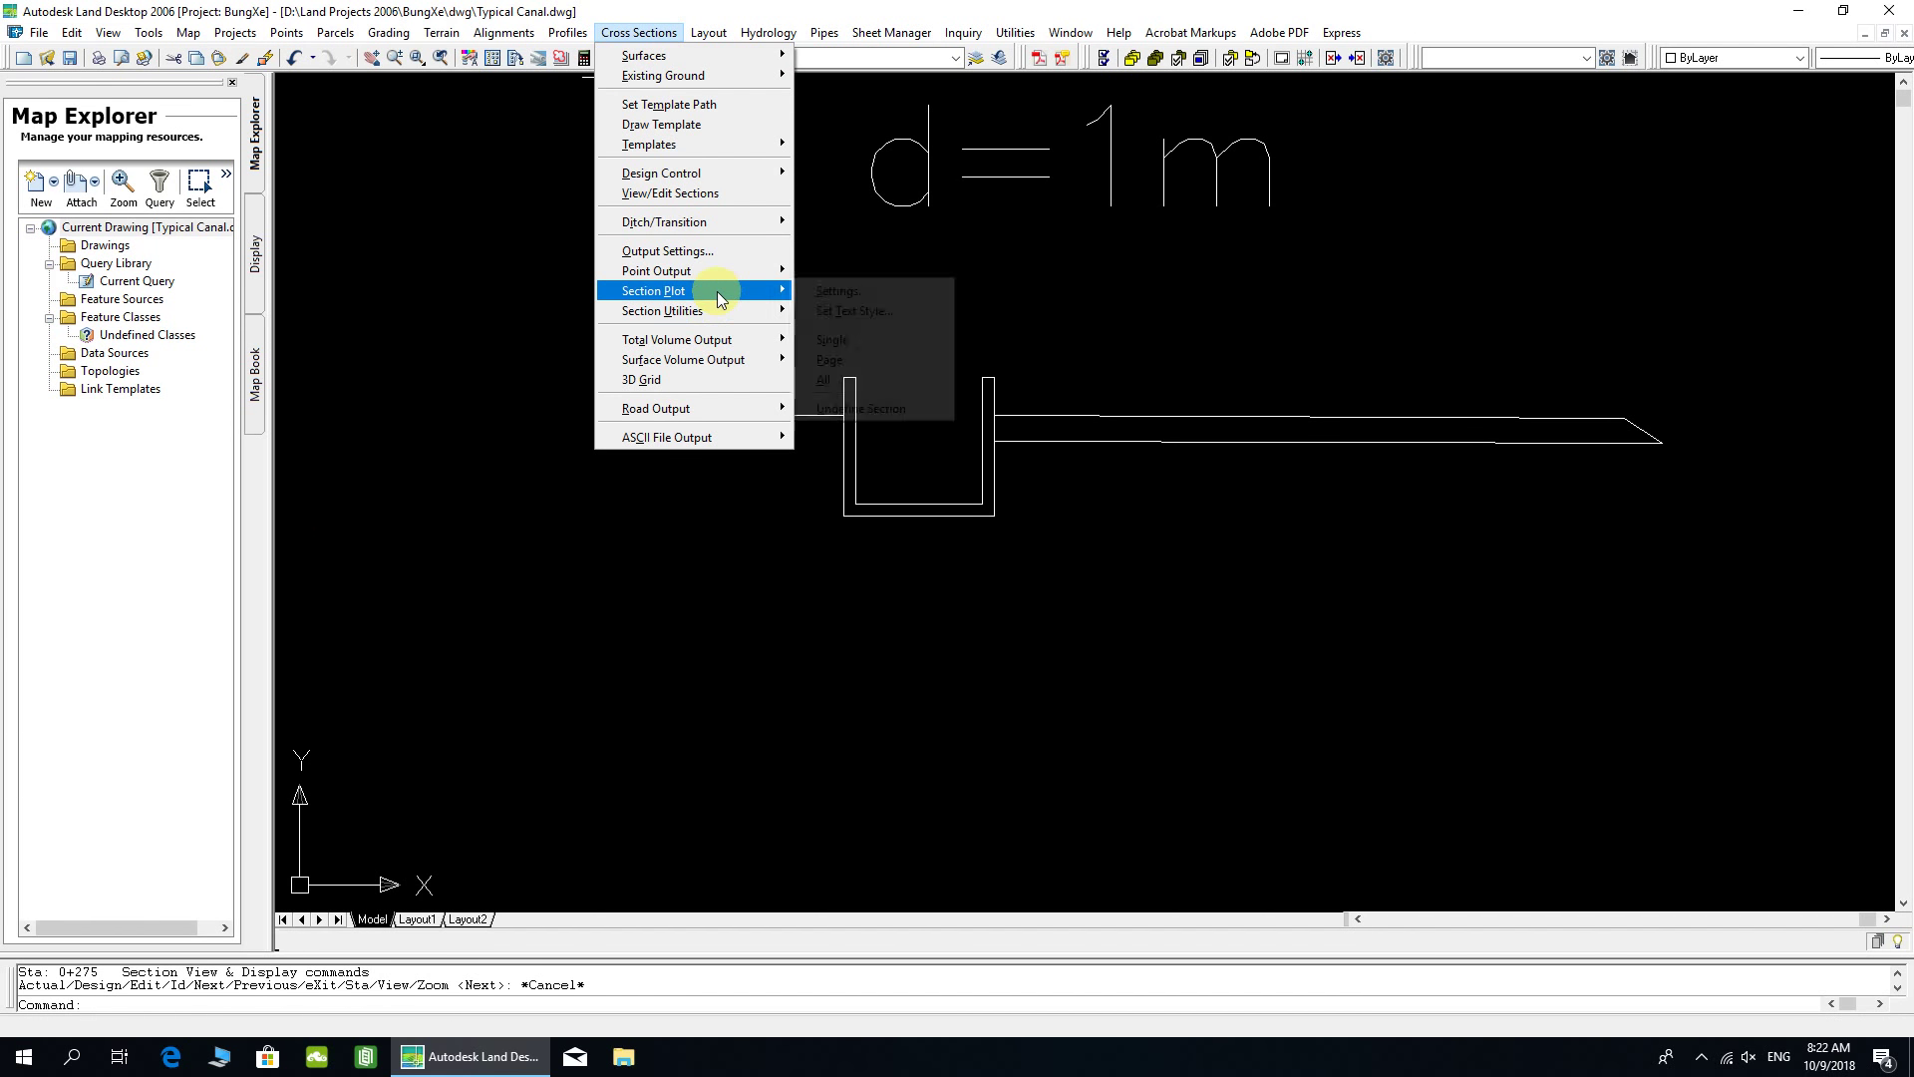
left_click(821, 379)
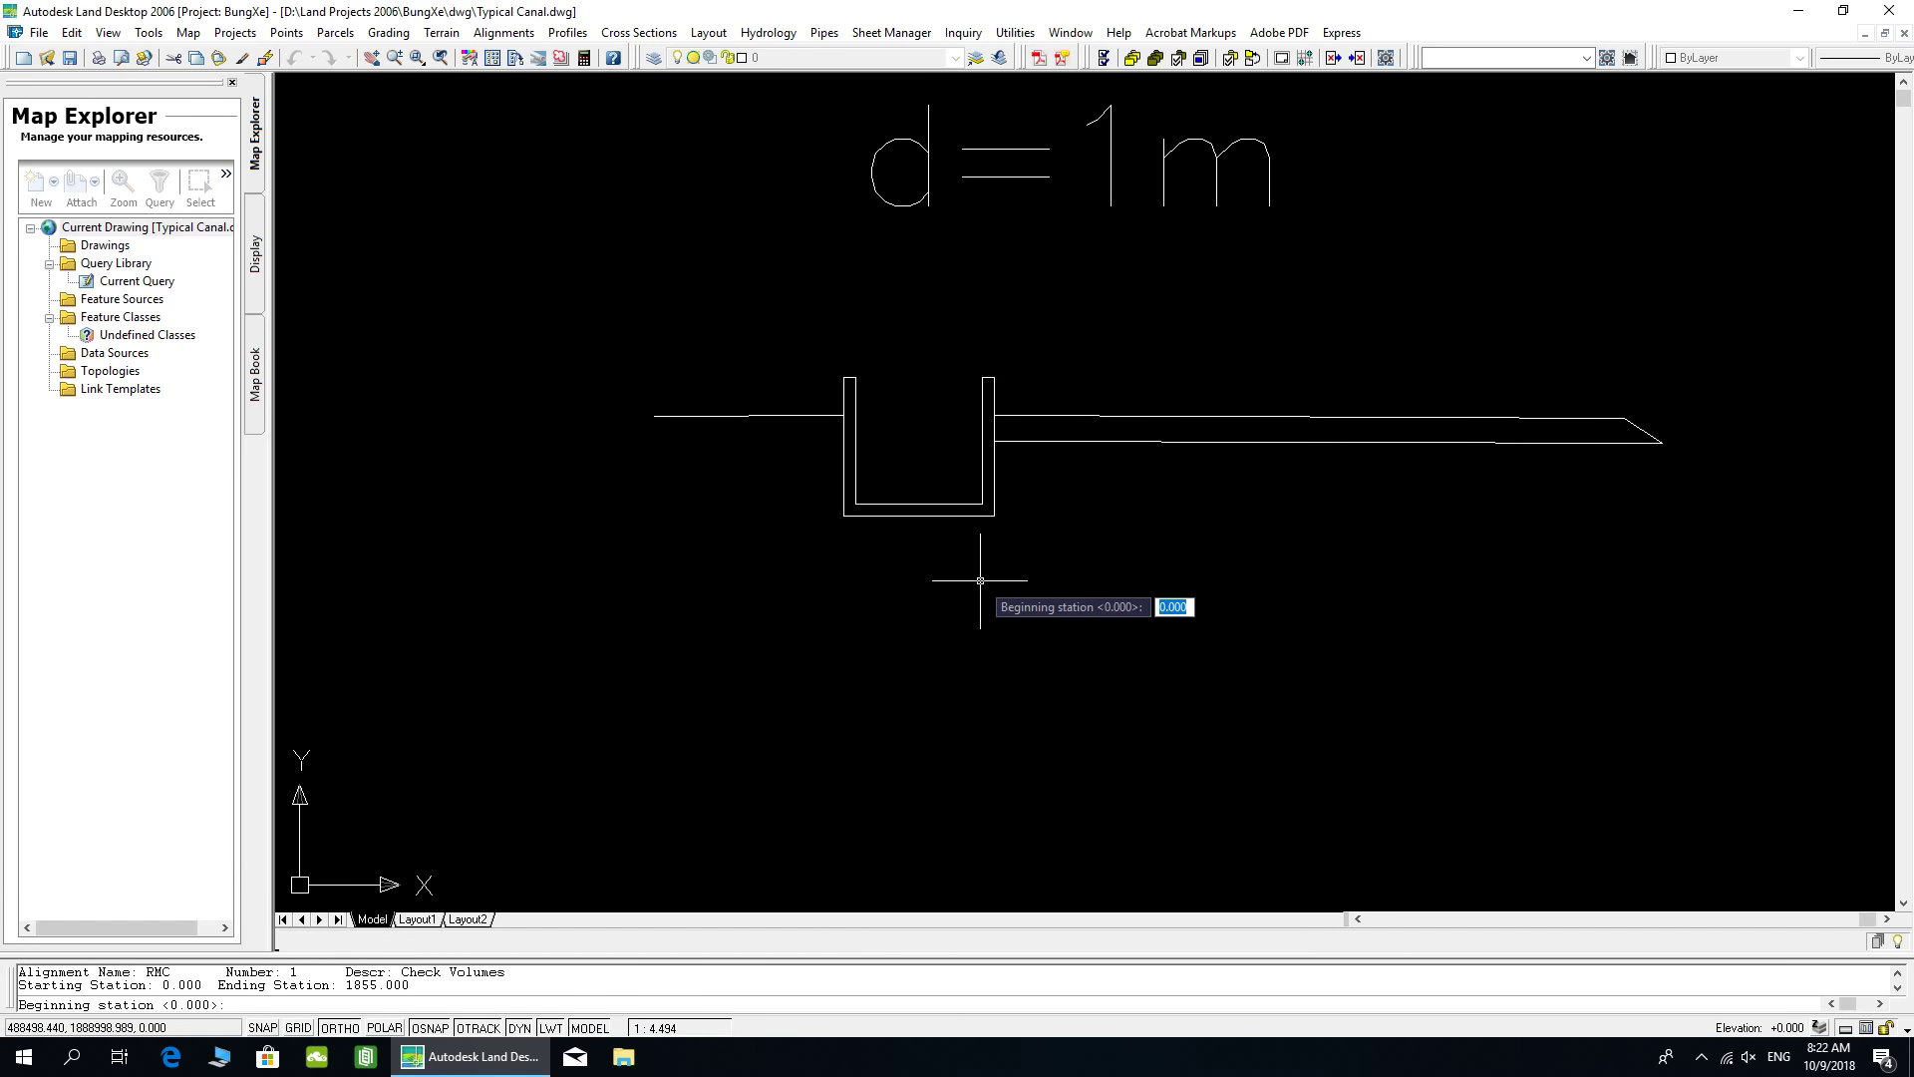
key("Return")
key("Return")
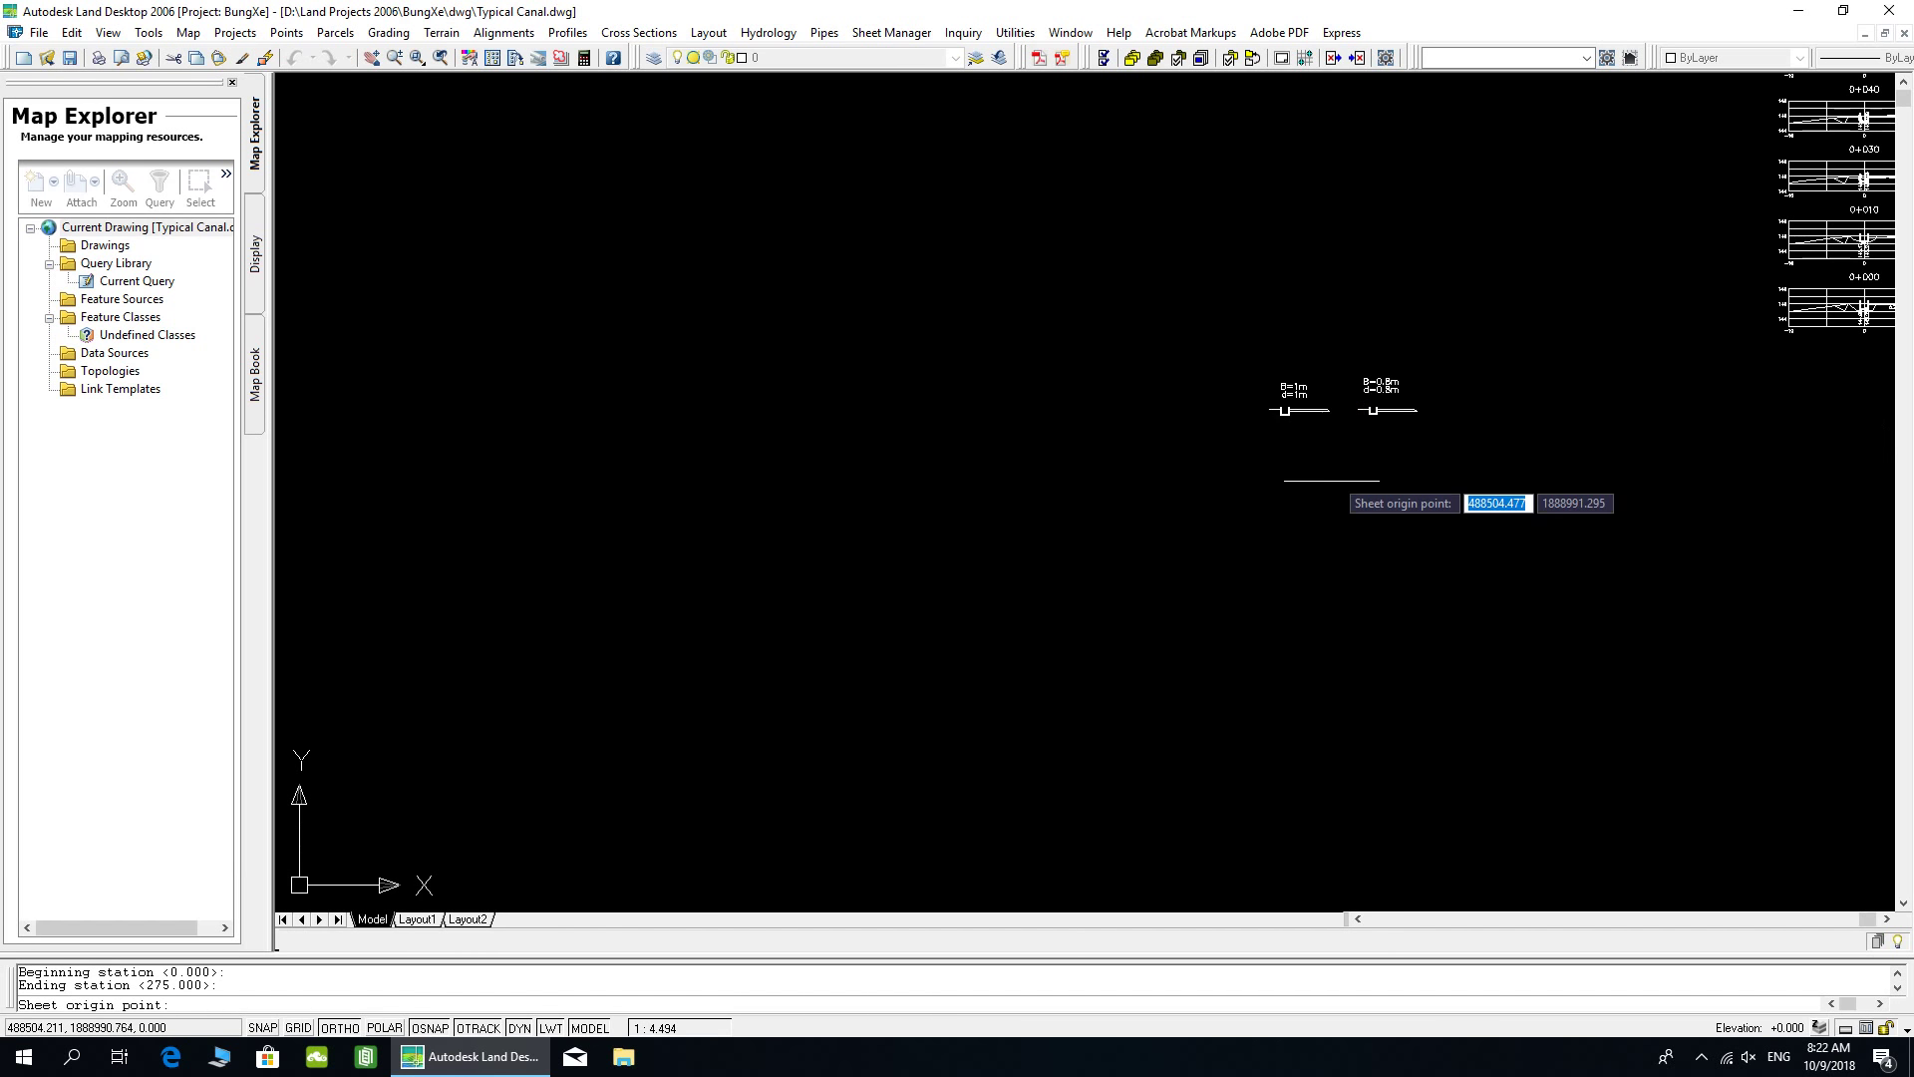
scroll(1312, 535, "down", 2)
middle_click_drag(1312, 534, 1102, 271)
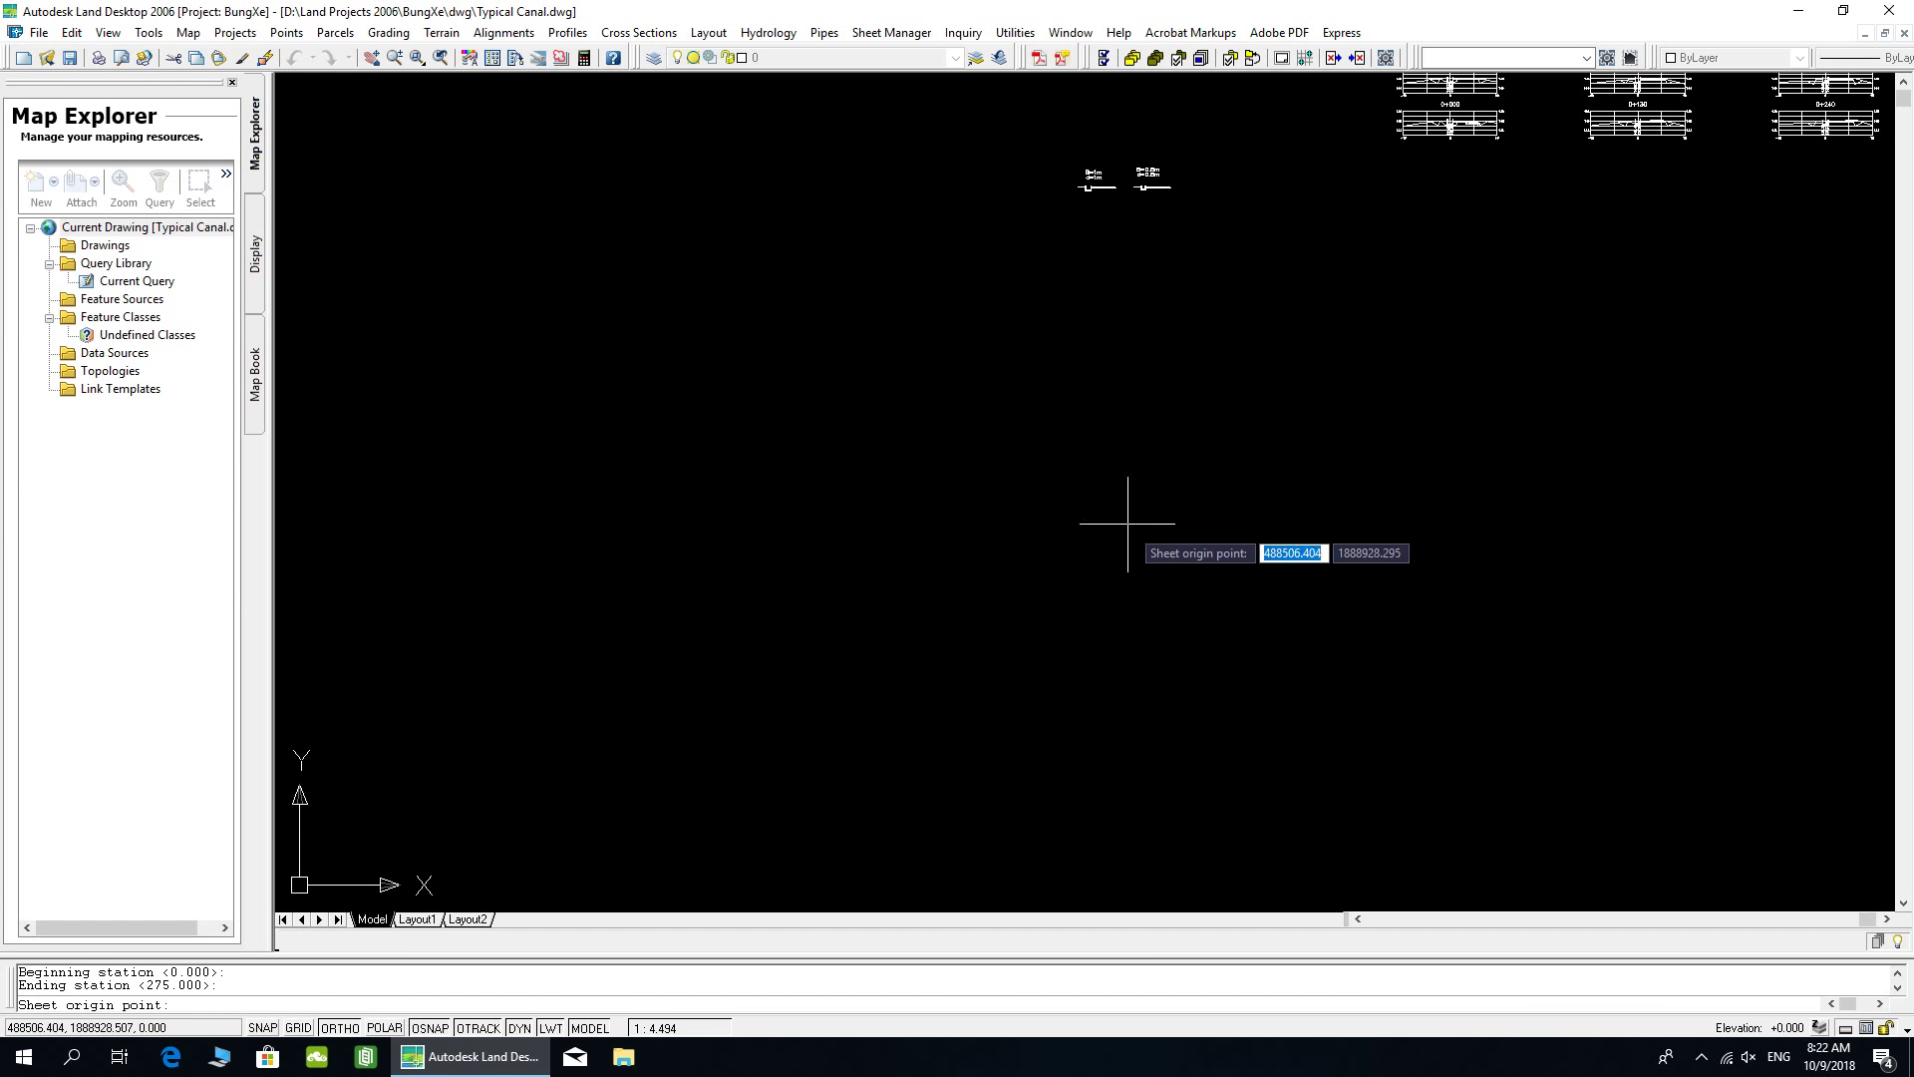
left_click(1127, 467)
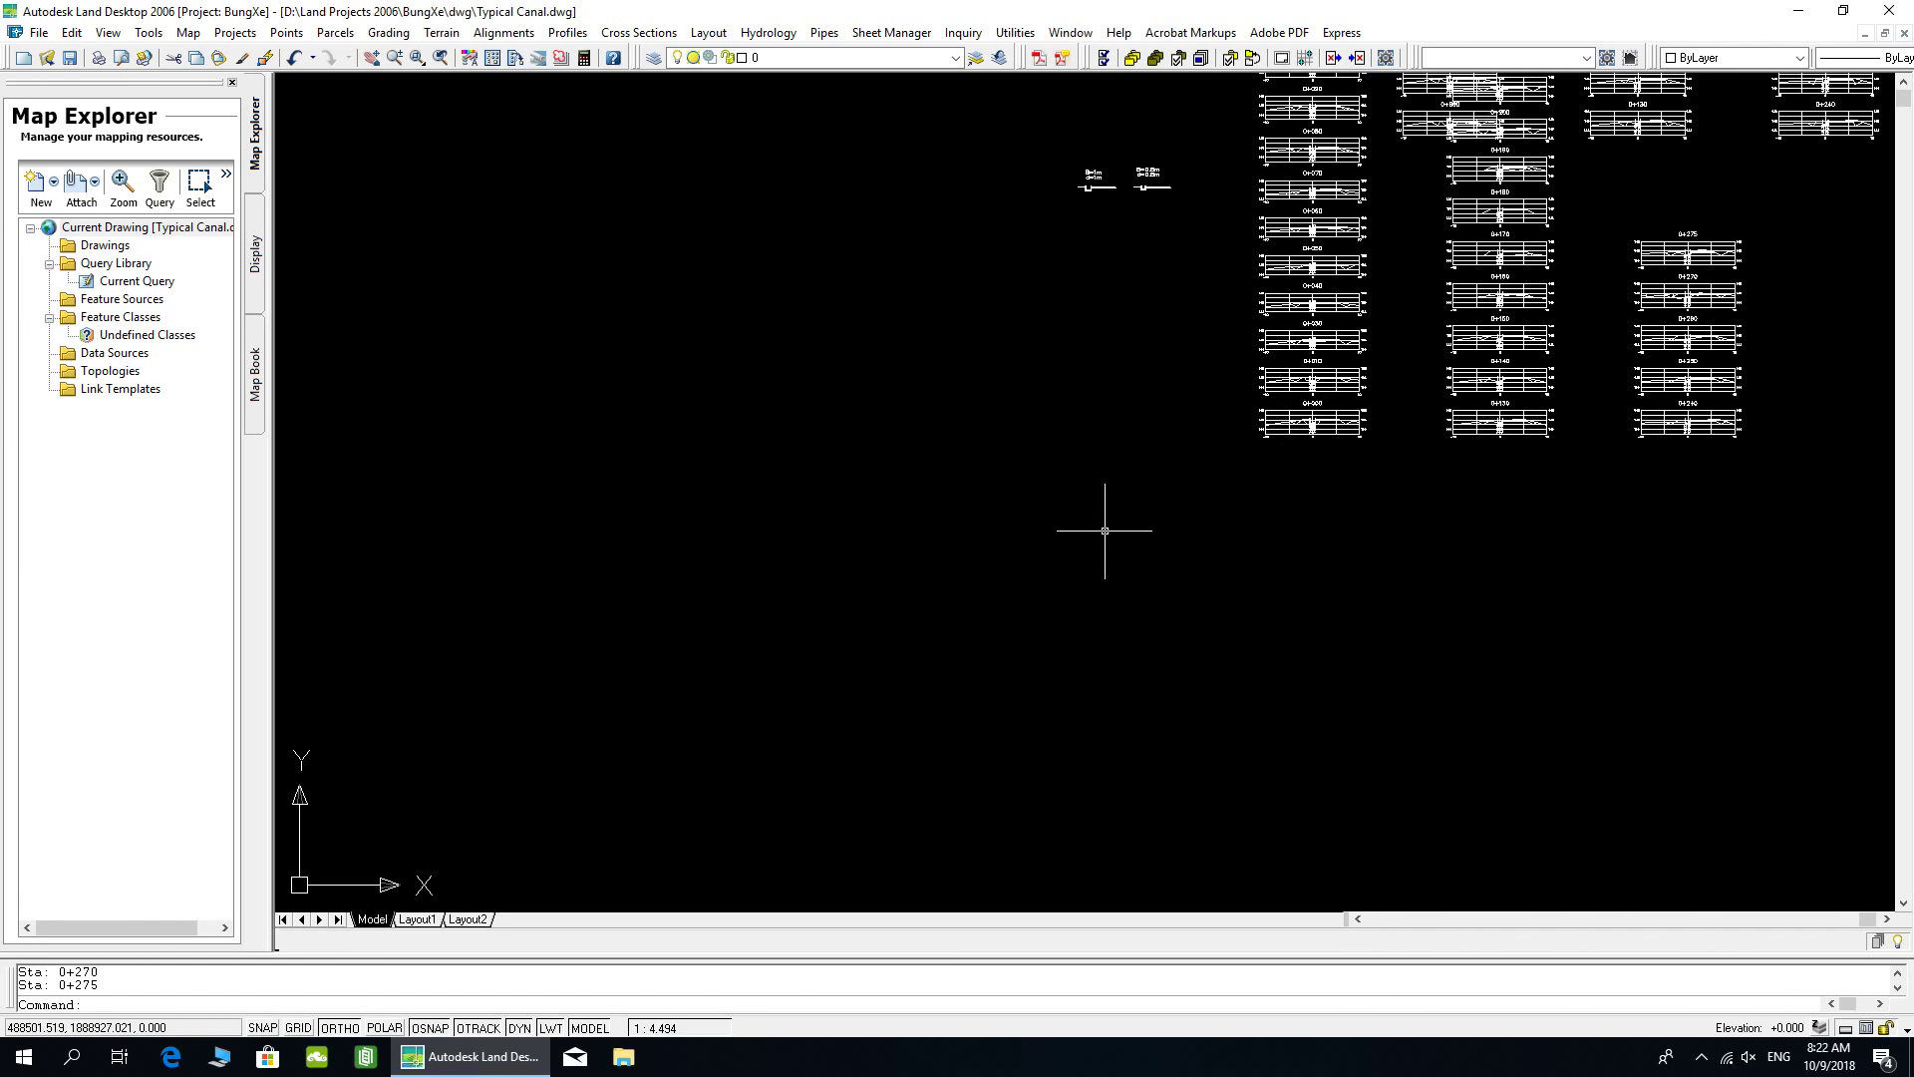
- Erase all the overlapping old and new cross-section plots beside the typical canal drawings
scroll(1087, 486, "down", 5)
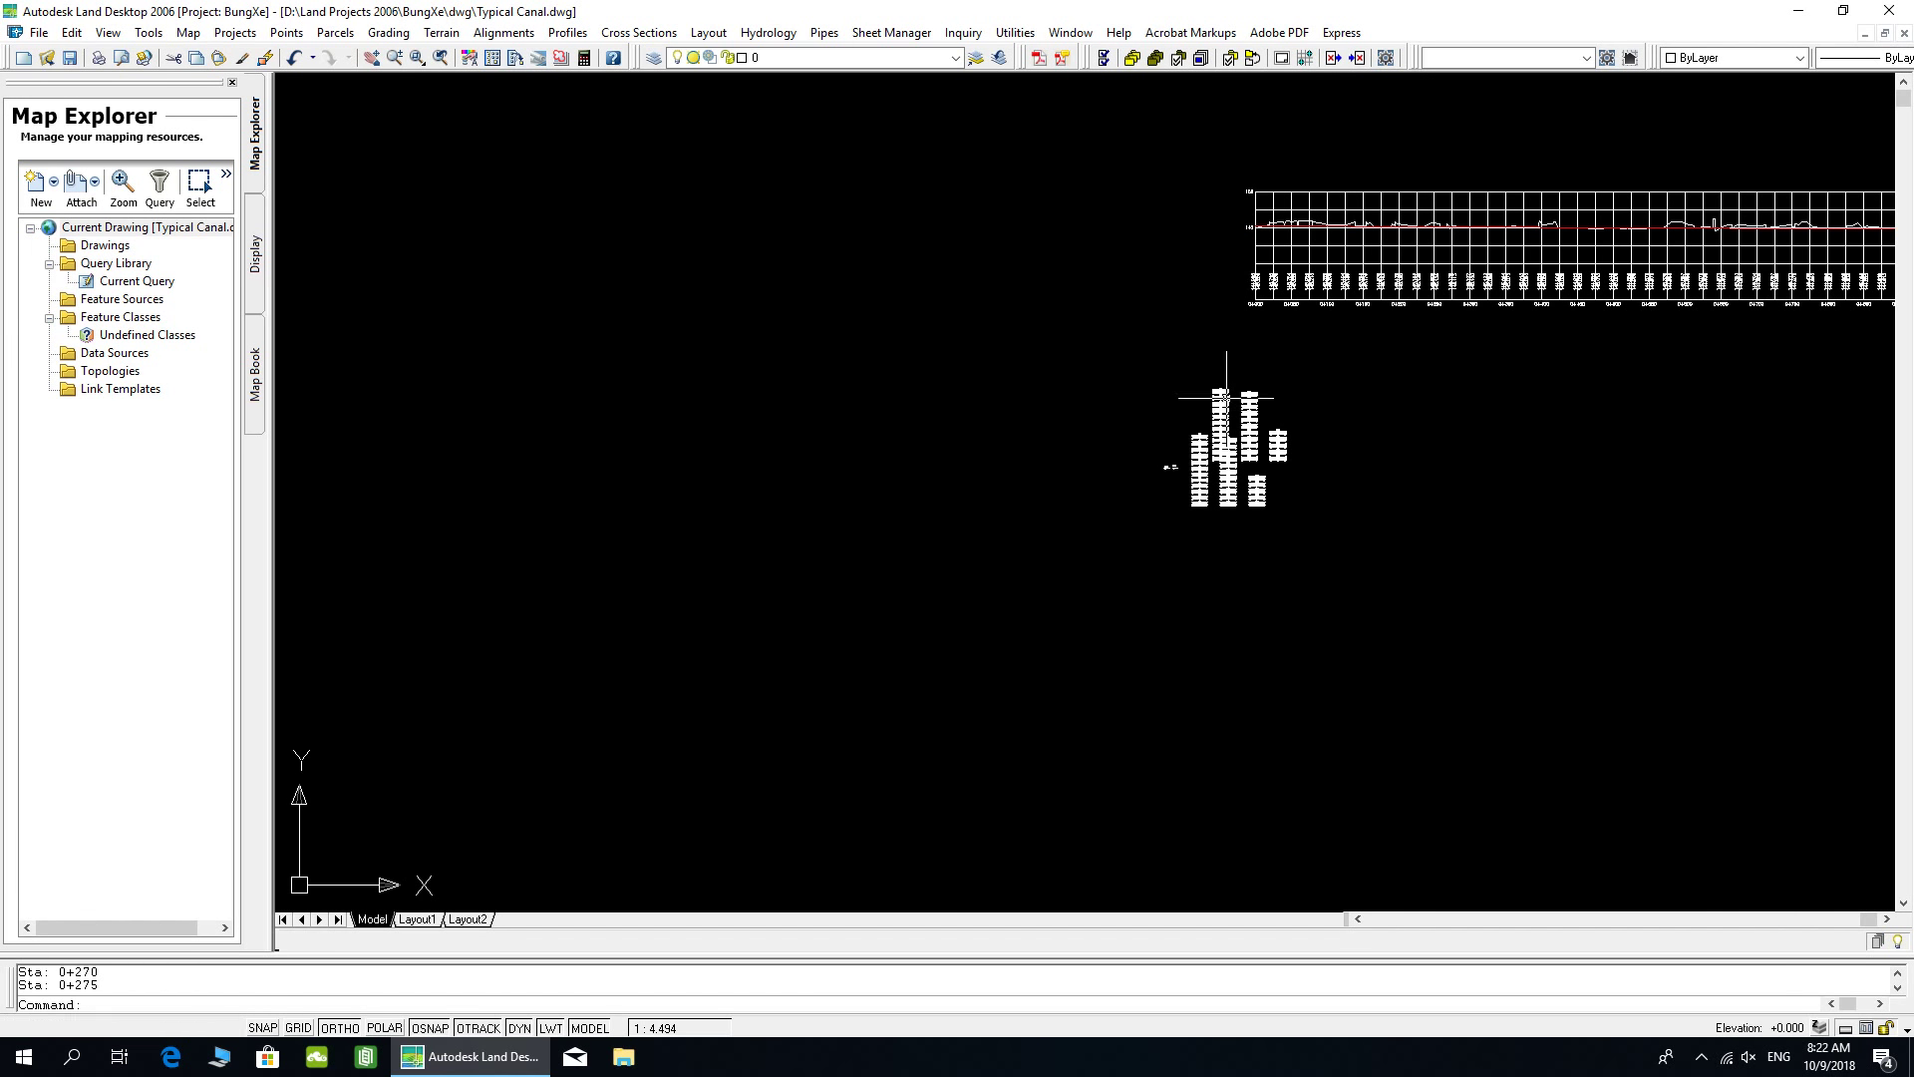
left_click(1181, 361)
left_click(1329, 540)
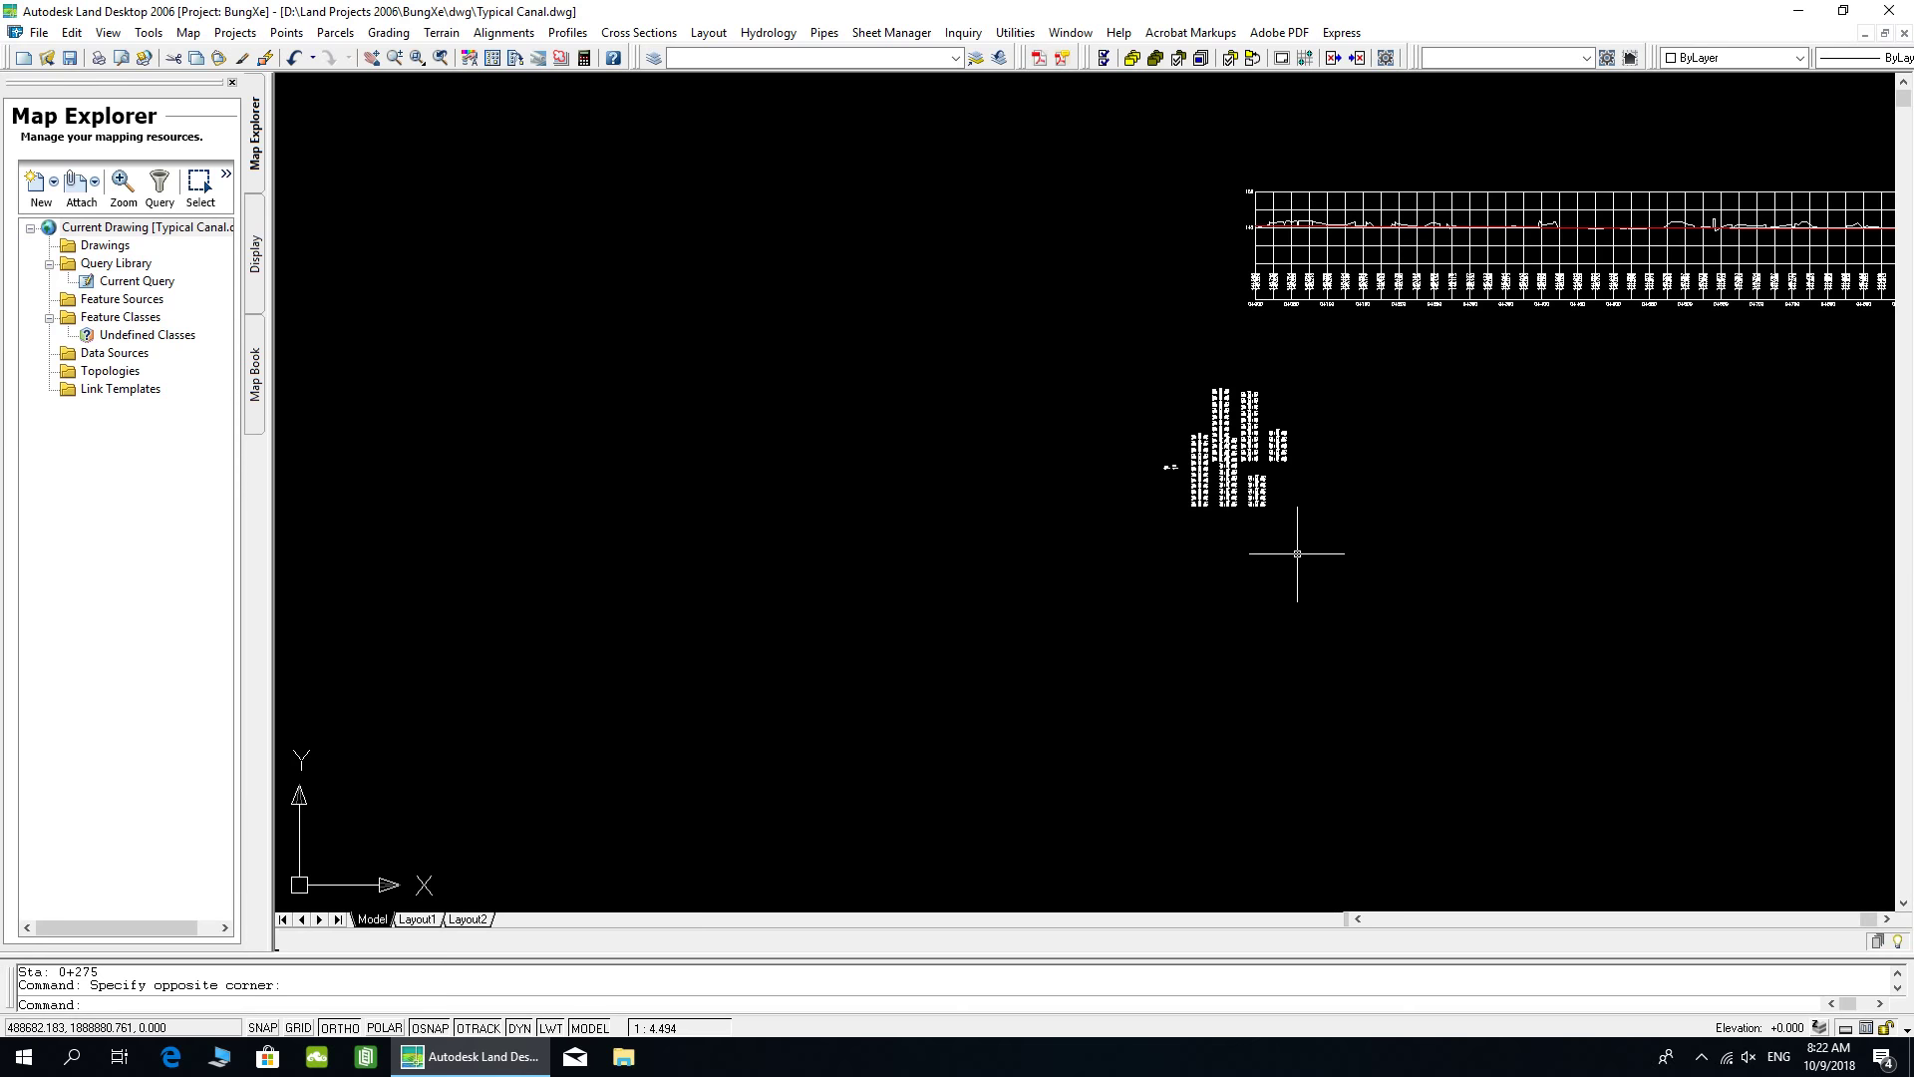
type("E")
key("Return")
- Plot all cross sections for stations 0 to 275 again, with the sheet origin in the cleared area beside the typical canal drawings
left_click(639, 33)
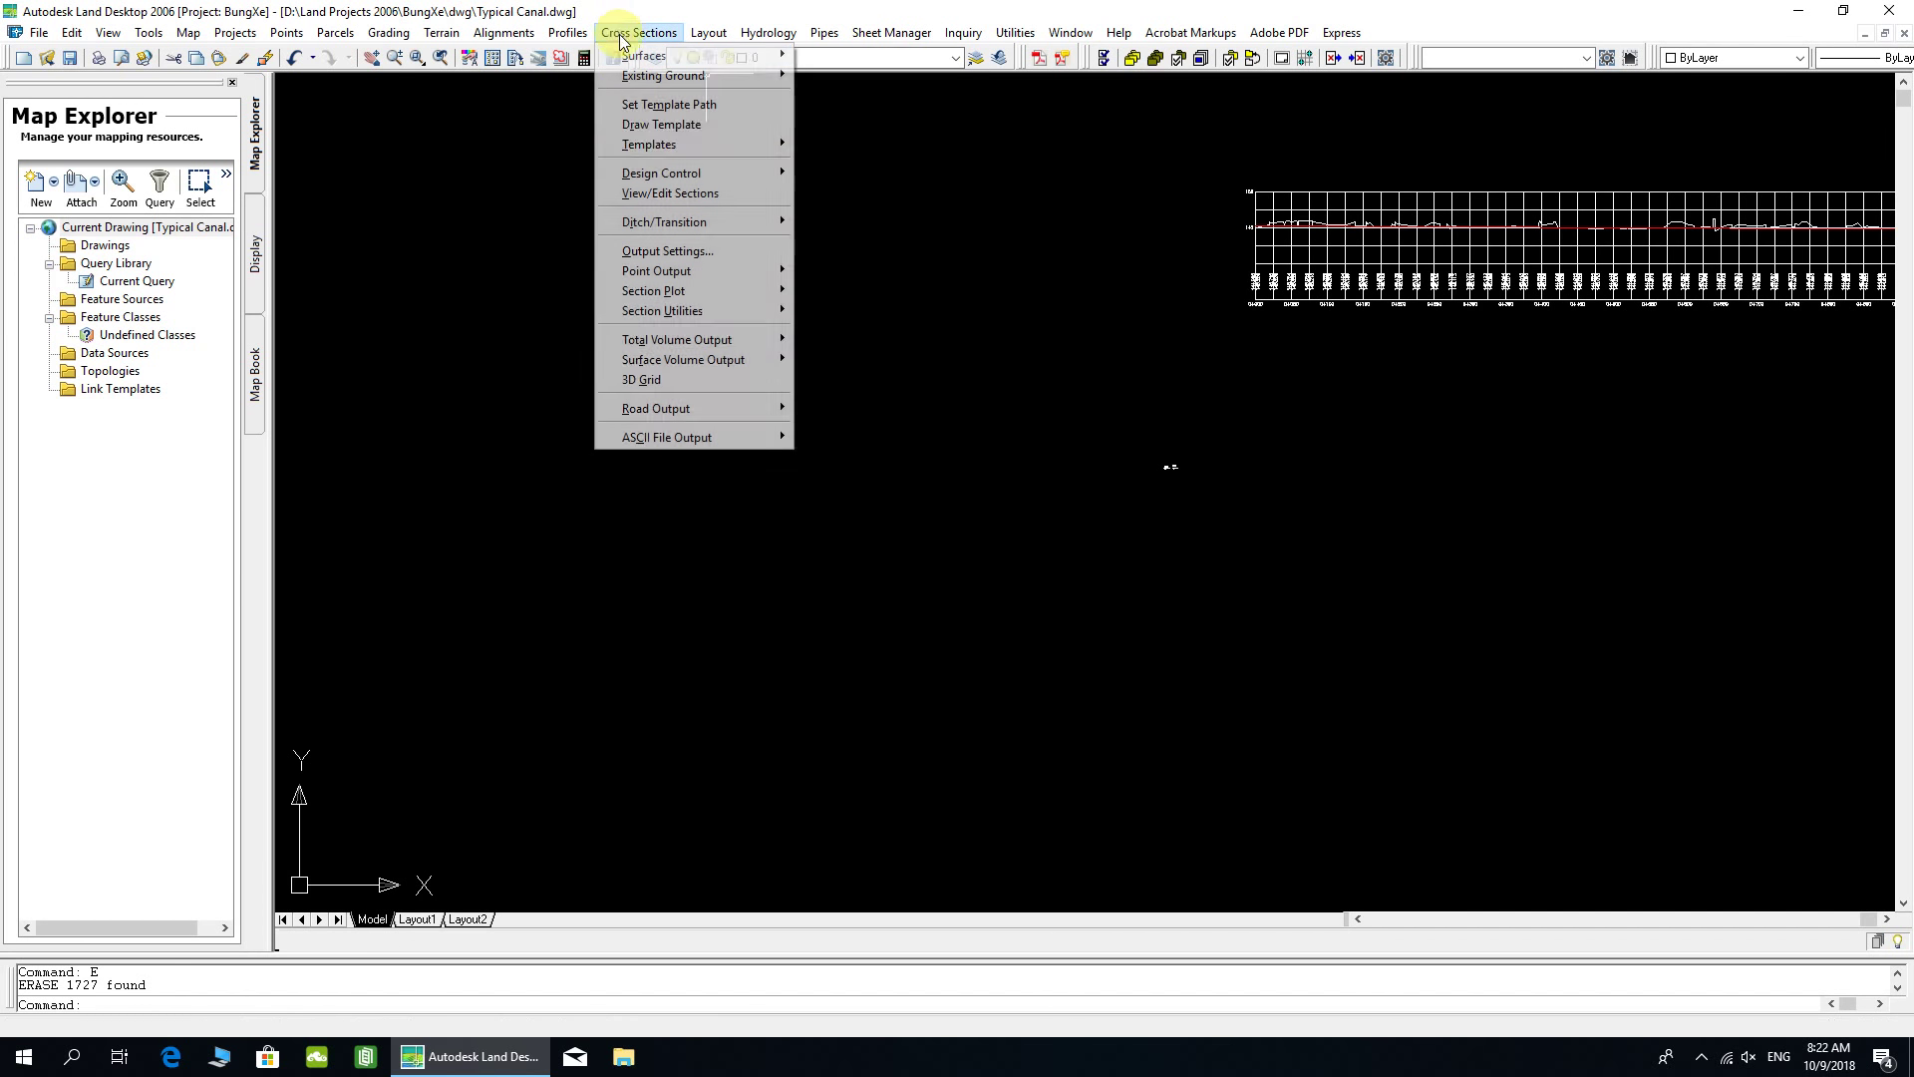
mouse_move(695, 291)
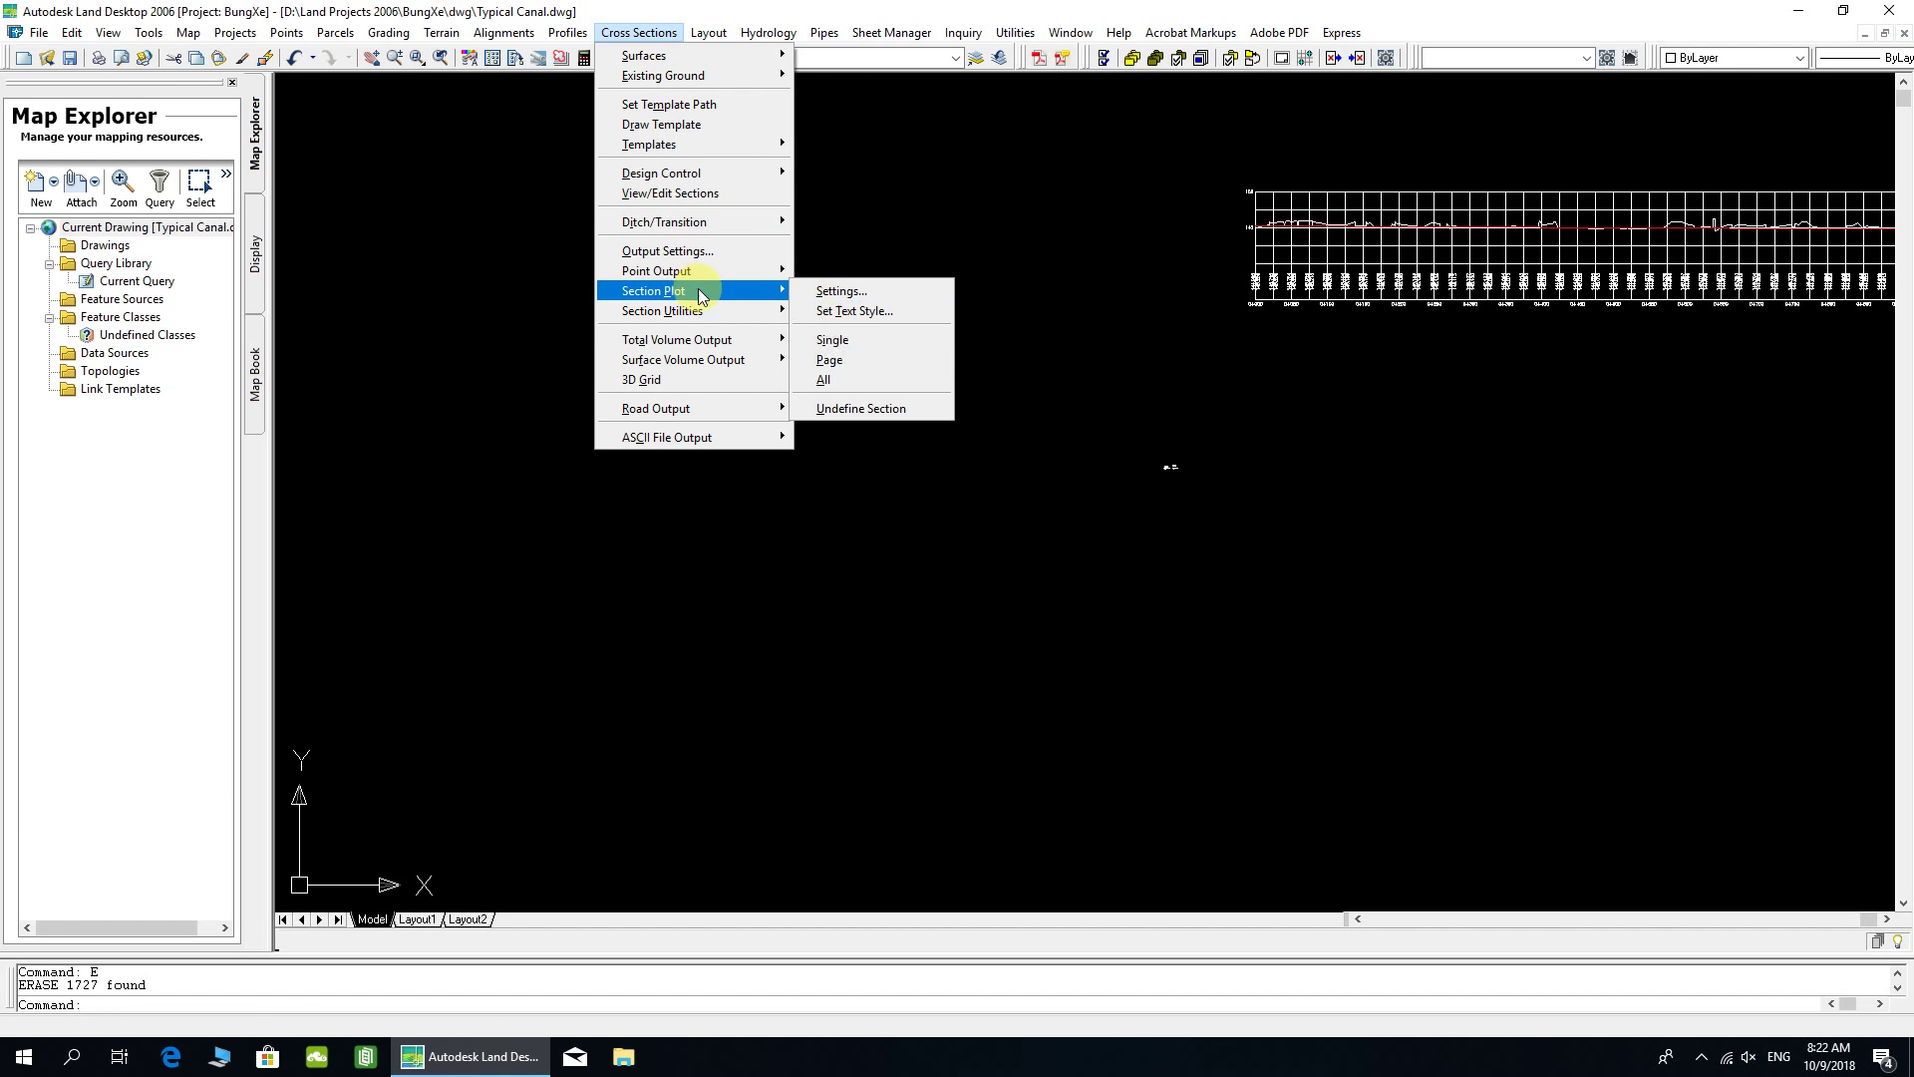
left_click(824, 377)
key("Return")
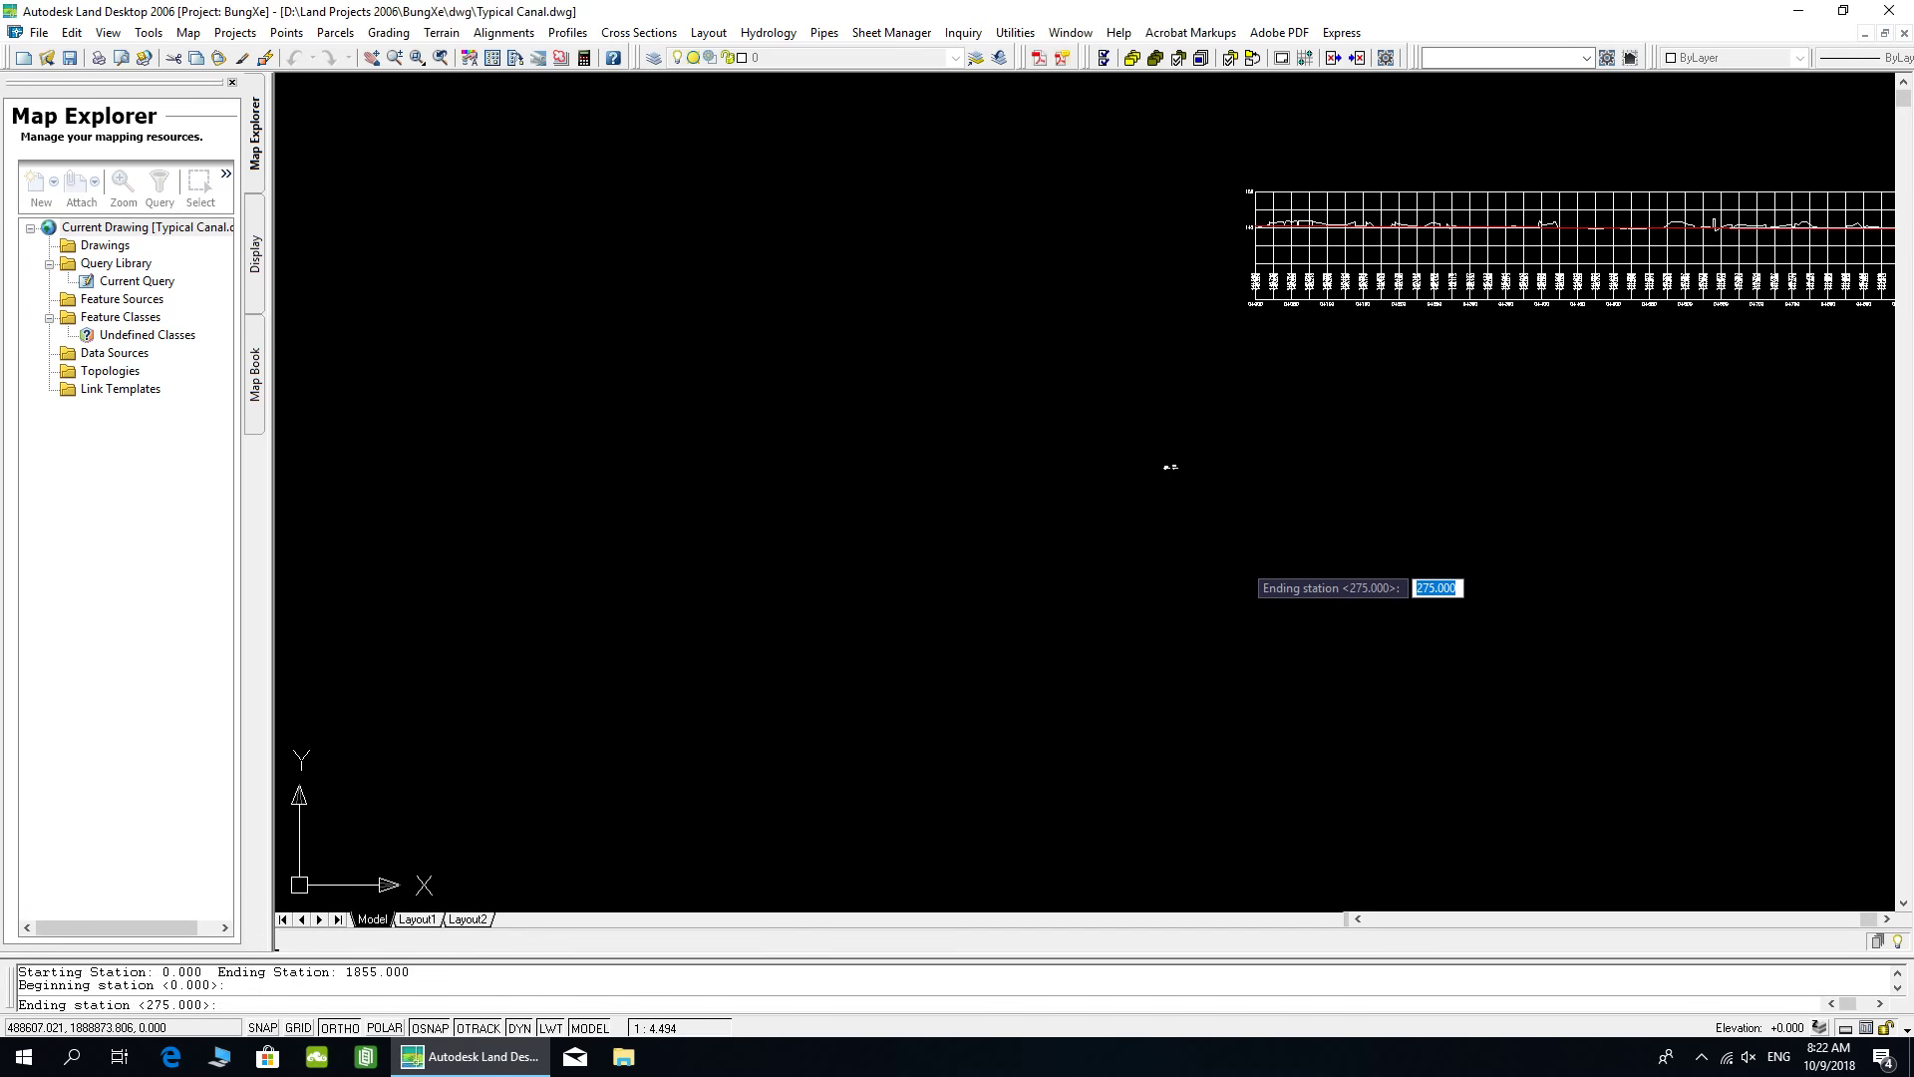
key("Return")
left_click(1264, 499)
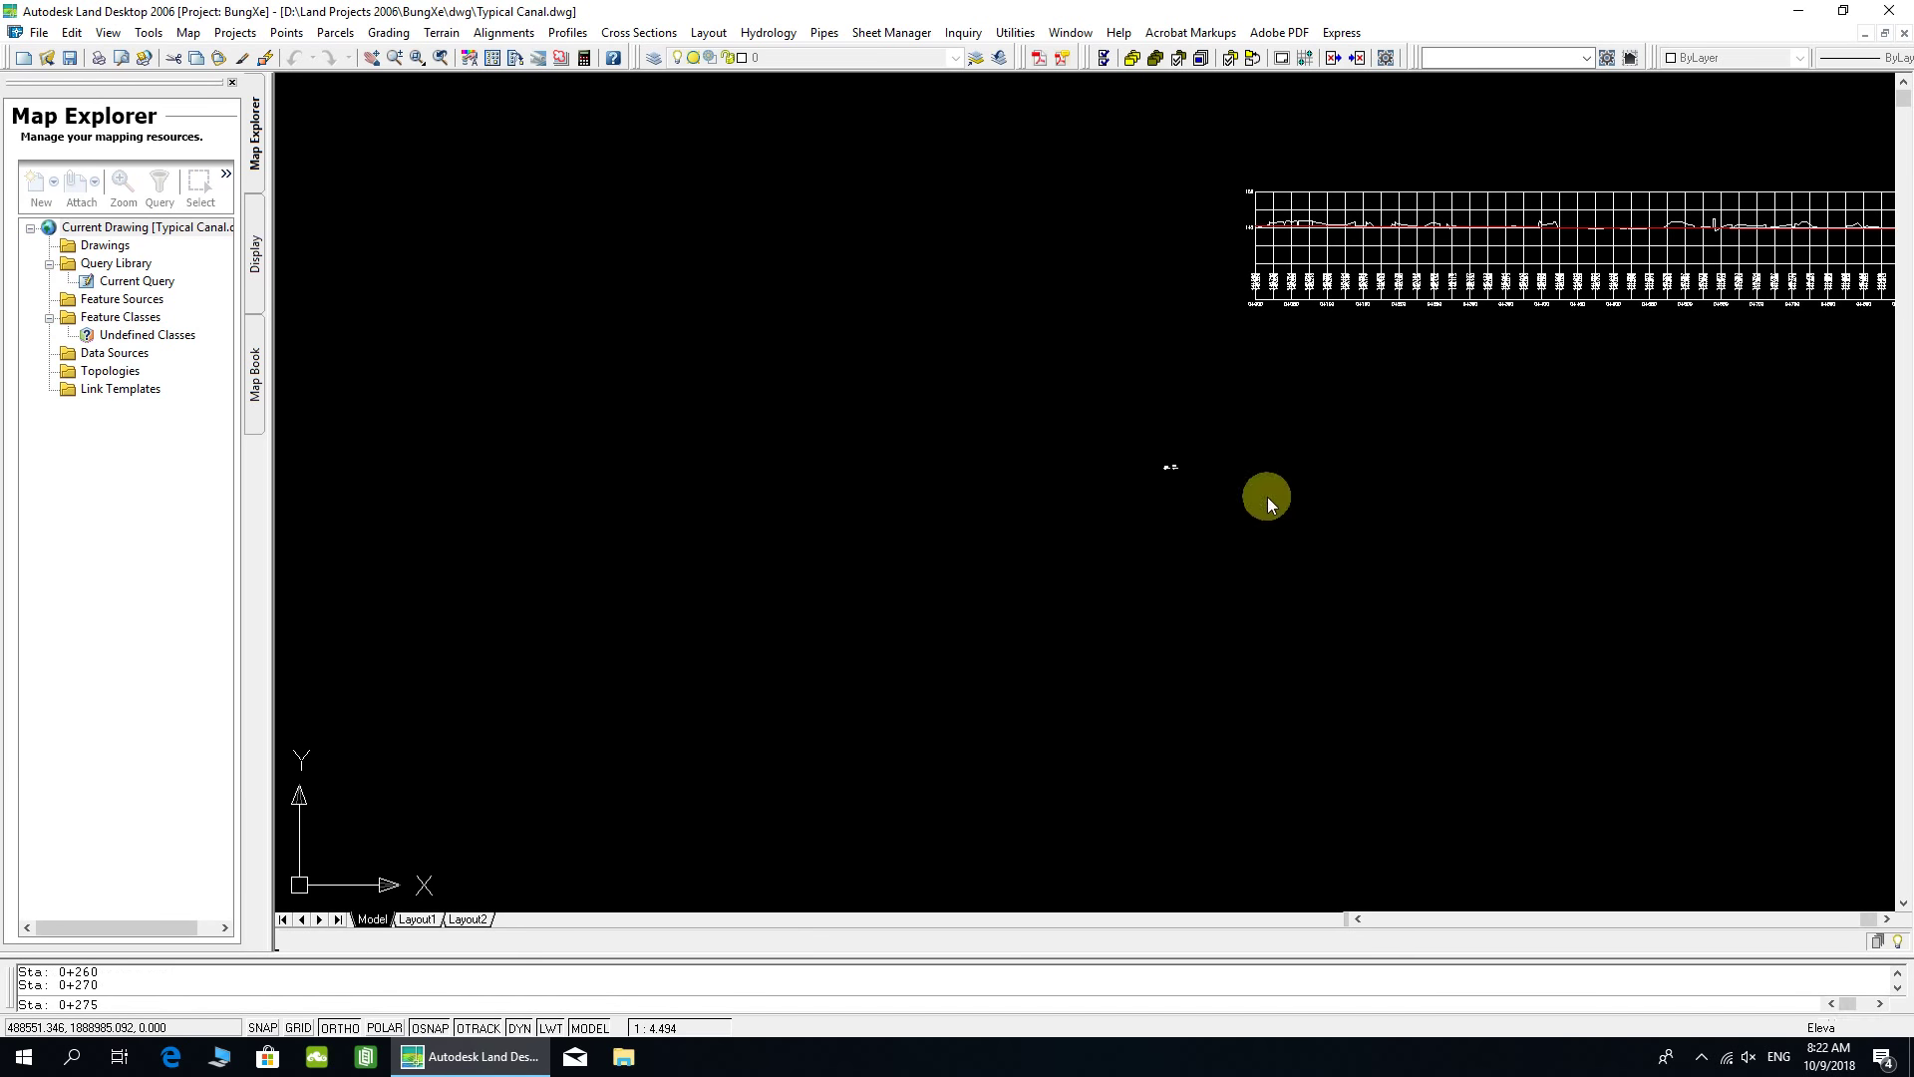
- Examine the plotted section at station 0+000, selecting its existing ground line to check it, and clear the selection
scroll(1262, 470, "up", 10)
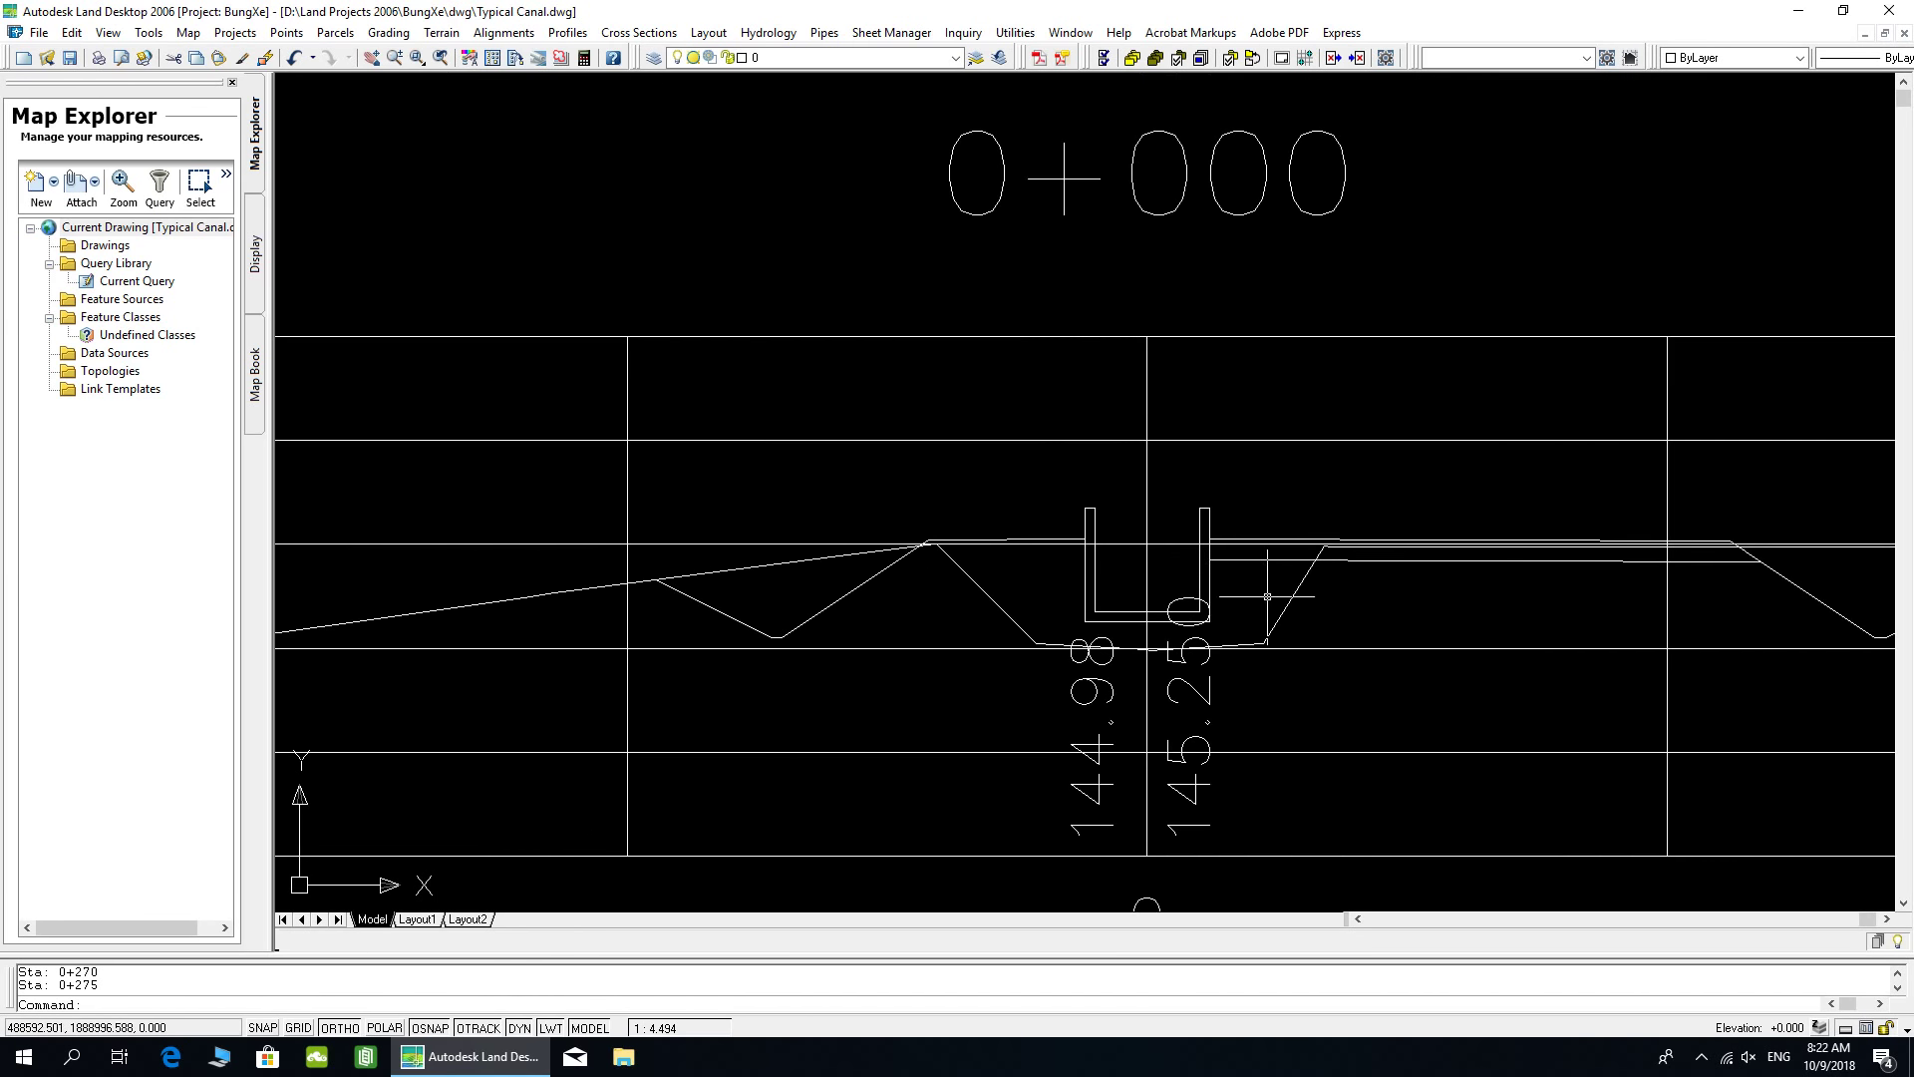
mouse_move(988, 531)
middle_mouse_down()
mouse_move(983, 623)
mouse_move(991, 599)
mouse_move(907, 529)
mouse_move(781, 486)
middle_mouse_up()
left_click(910, 536)
left_click(840, 523)
scroll(779, 504, "down", 2)
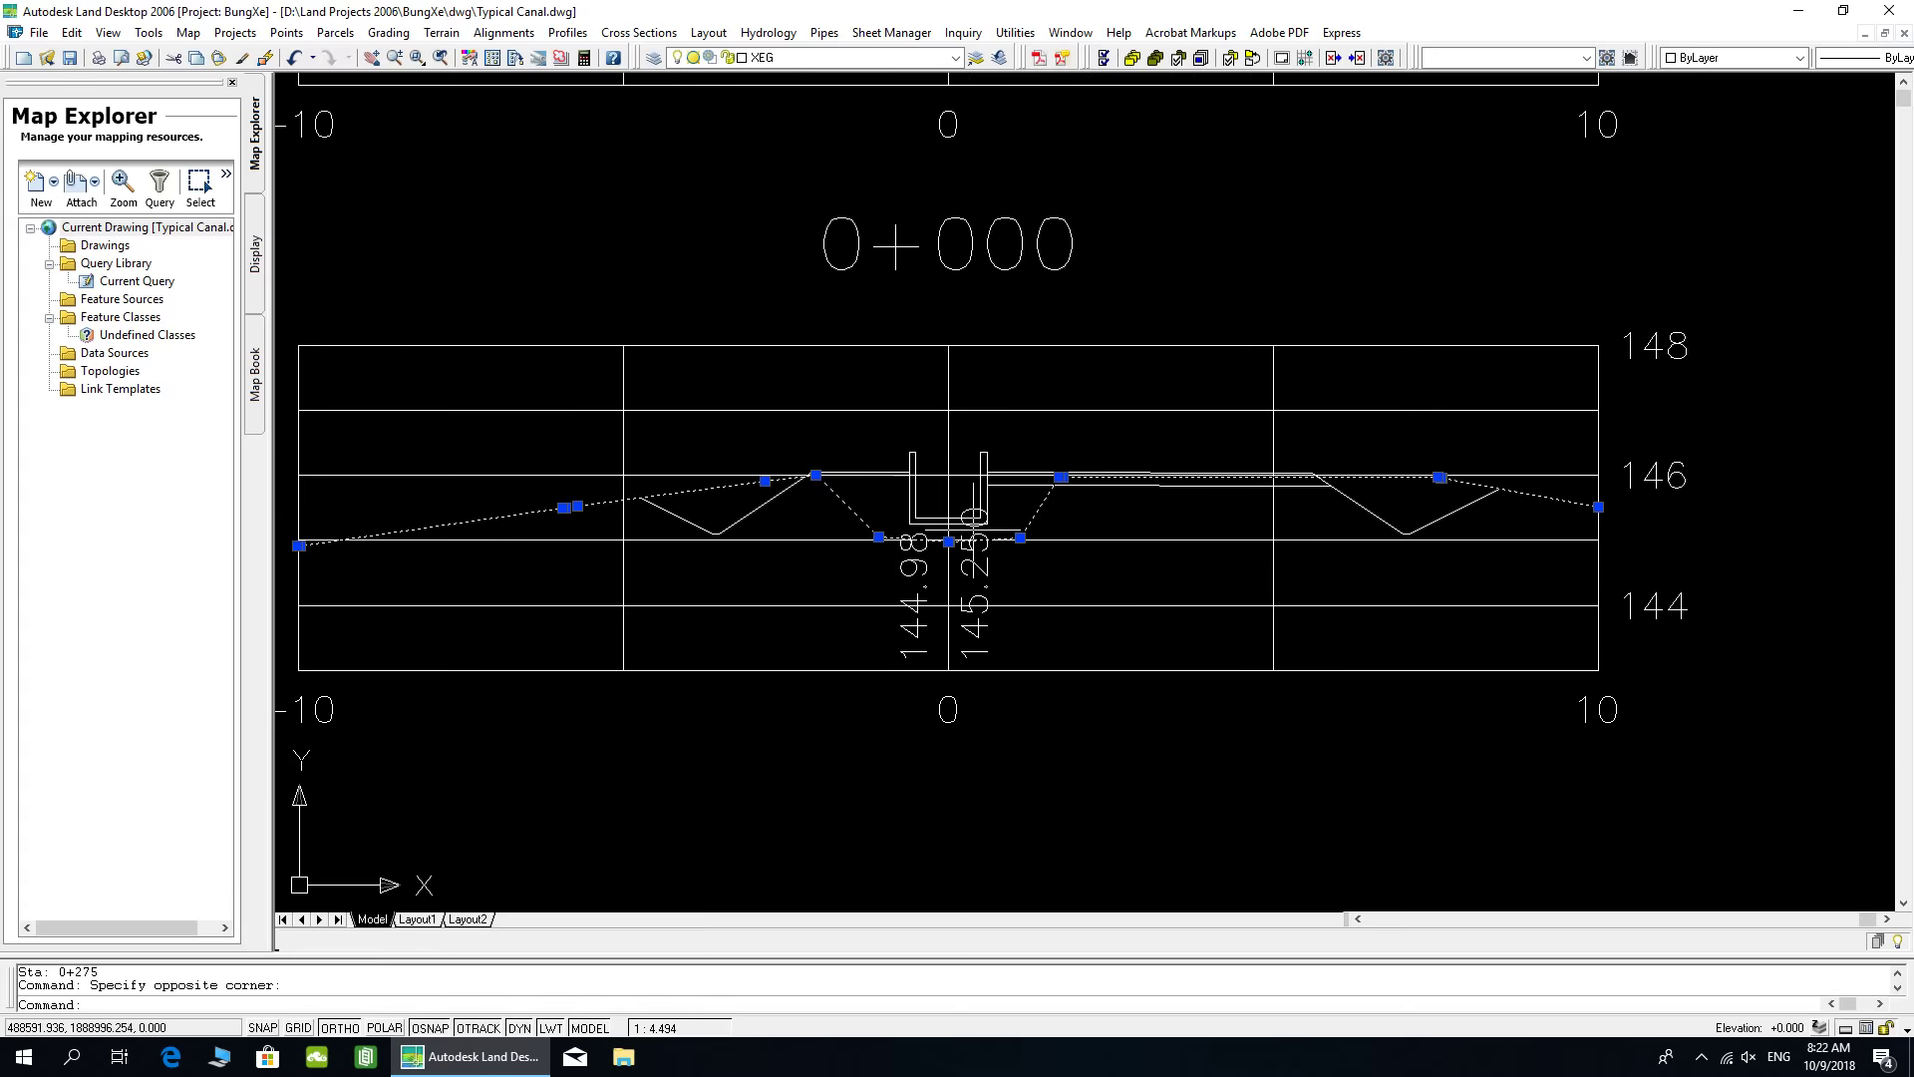
middle_click_drag(973, 531, 737, 673)
middle_click_drag(1074, 425, 1185, 710)
middle_click_drag(965, 419, 1138, 601)
key("Escape")
middle_click_drag(1068, 504, 1094, 551)
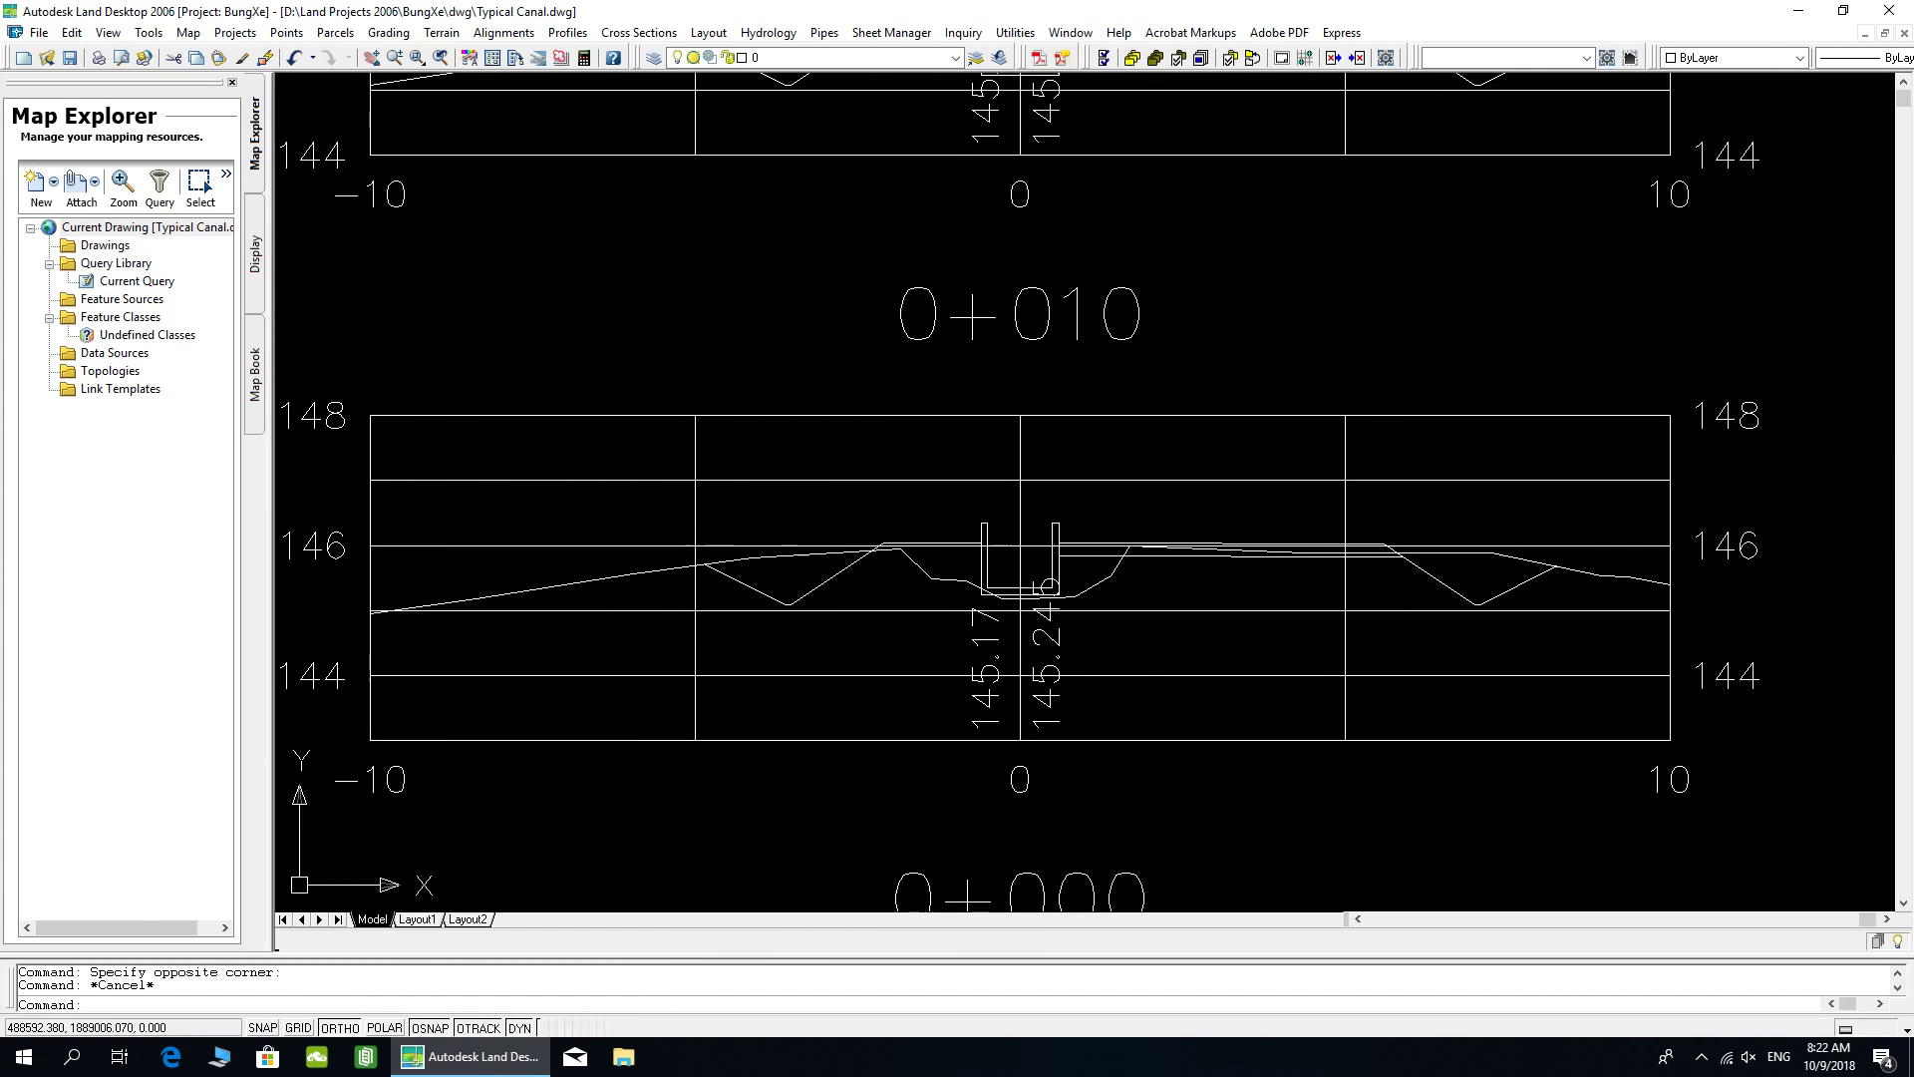
- Inspect the section at station 0+010 up close, selecting its finished template outline and side slope lines
scroll(1457, 554, "up", 5)
left_click(1316, 527)
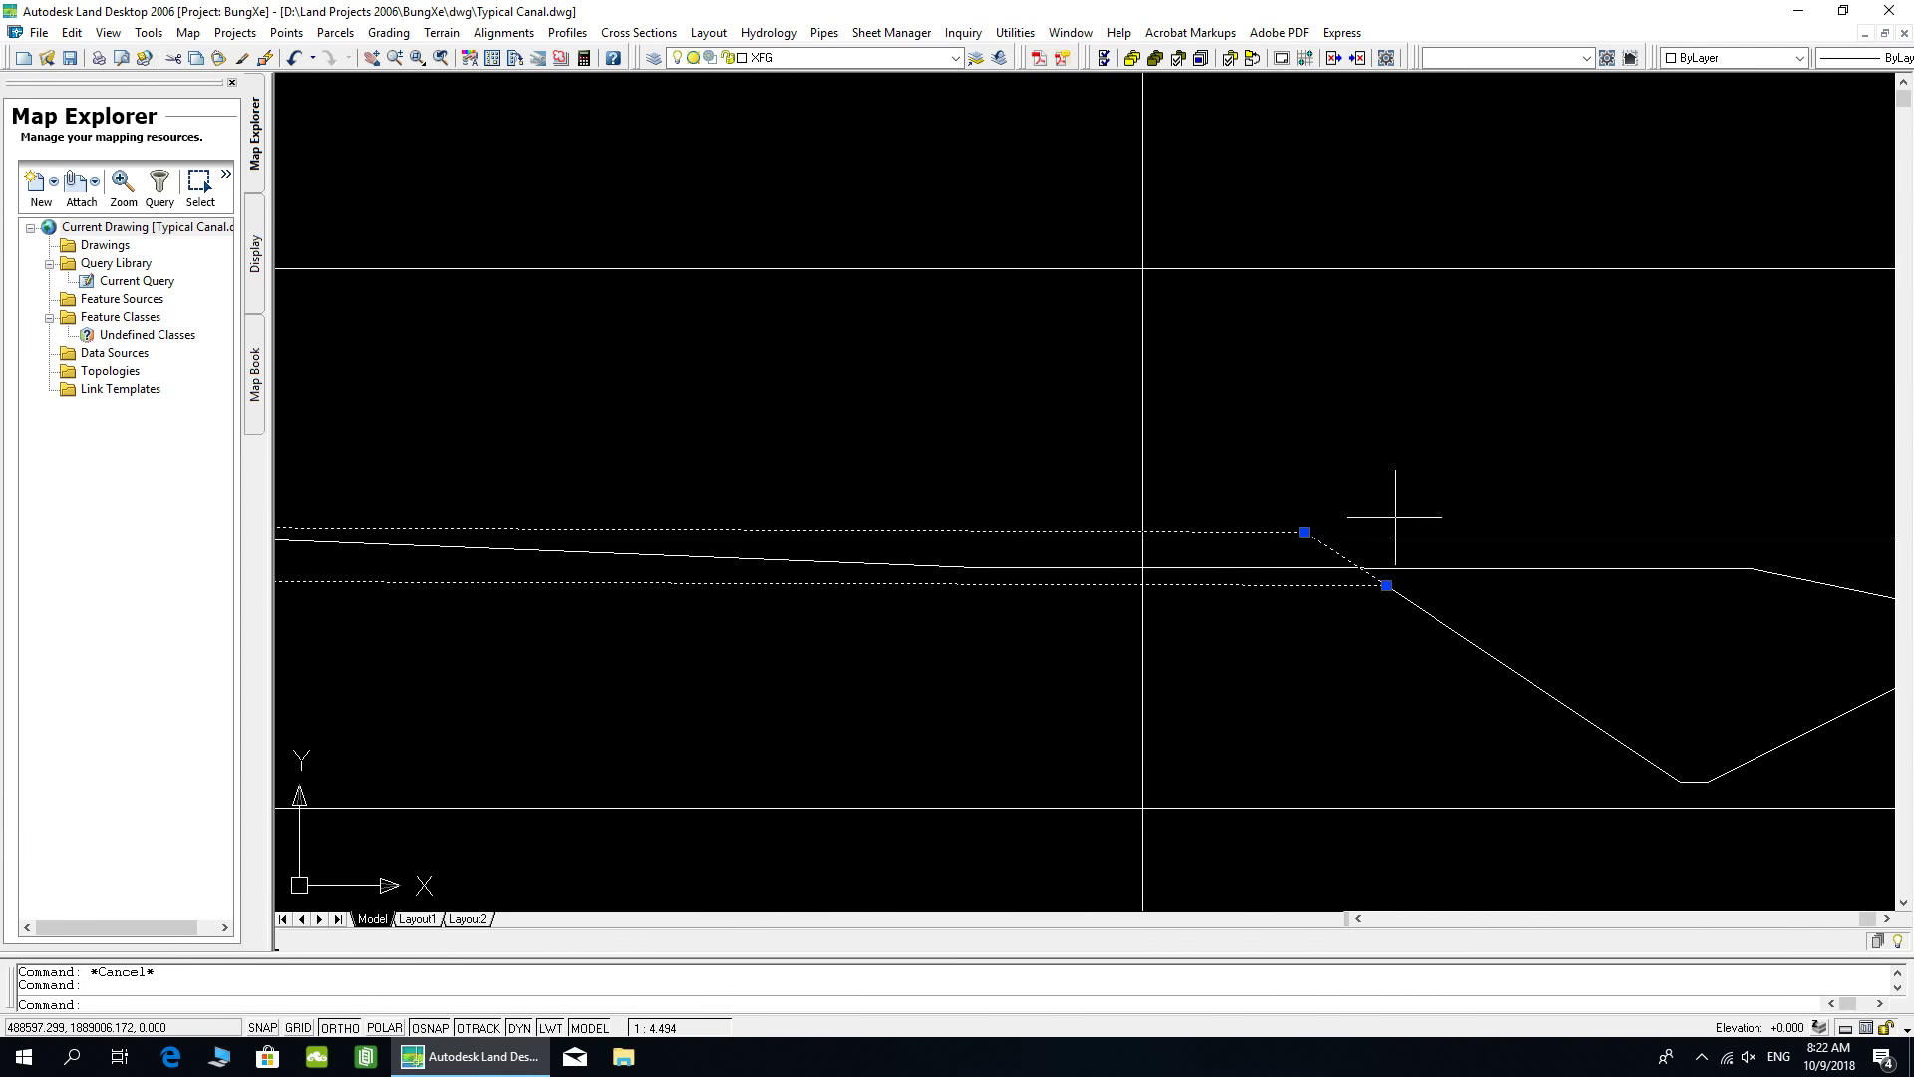
scroll(1389, 521, "down", 5)
scroll(896, 529, "up", 5)
left_click(915, 526)
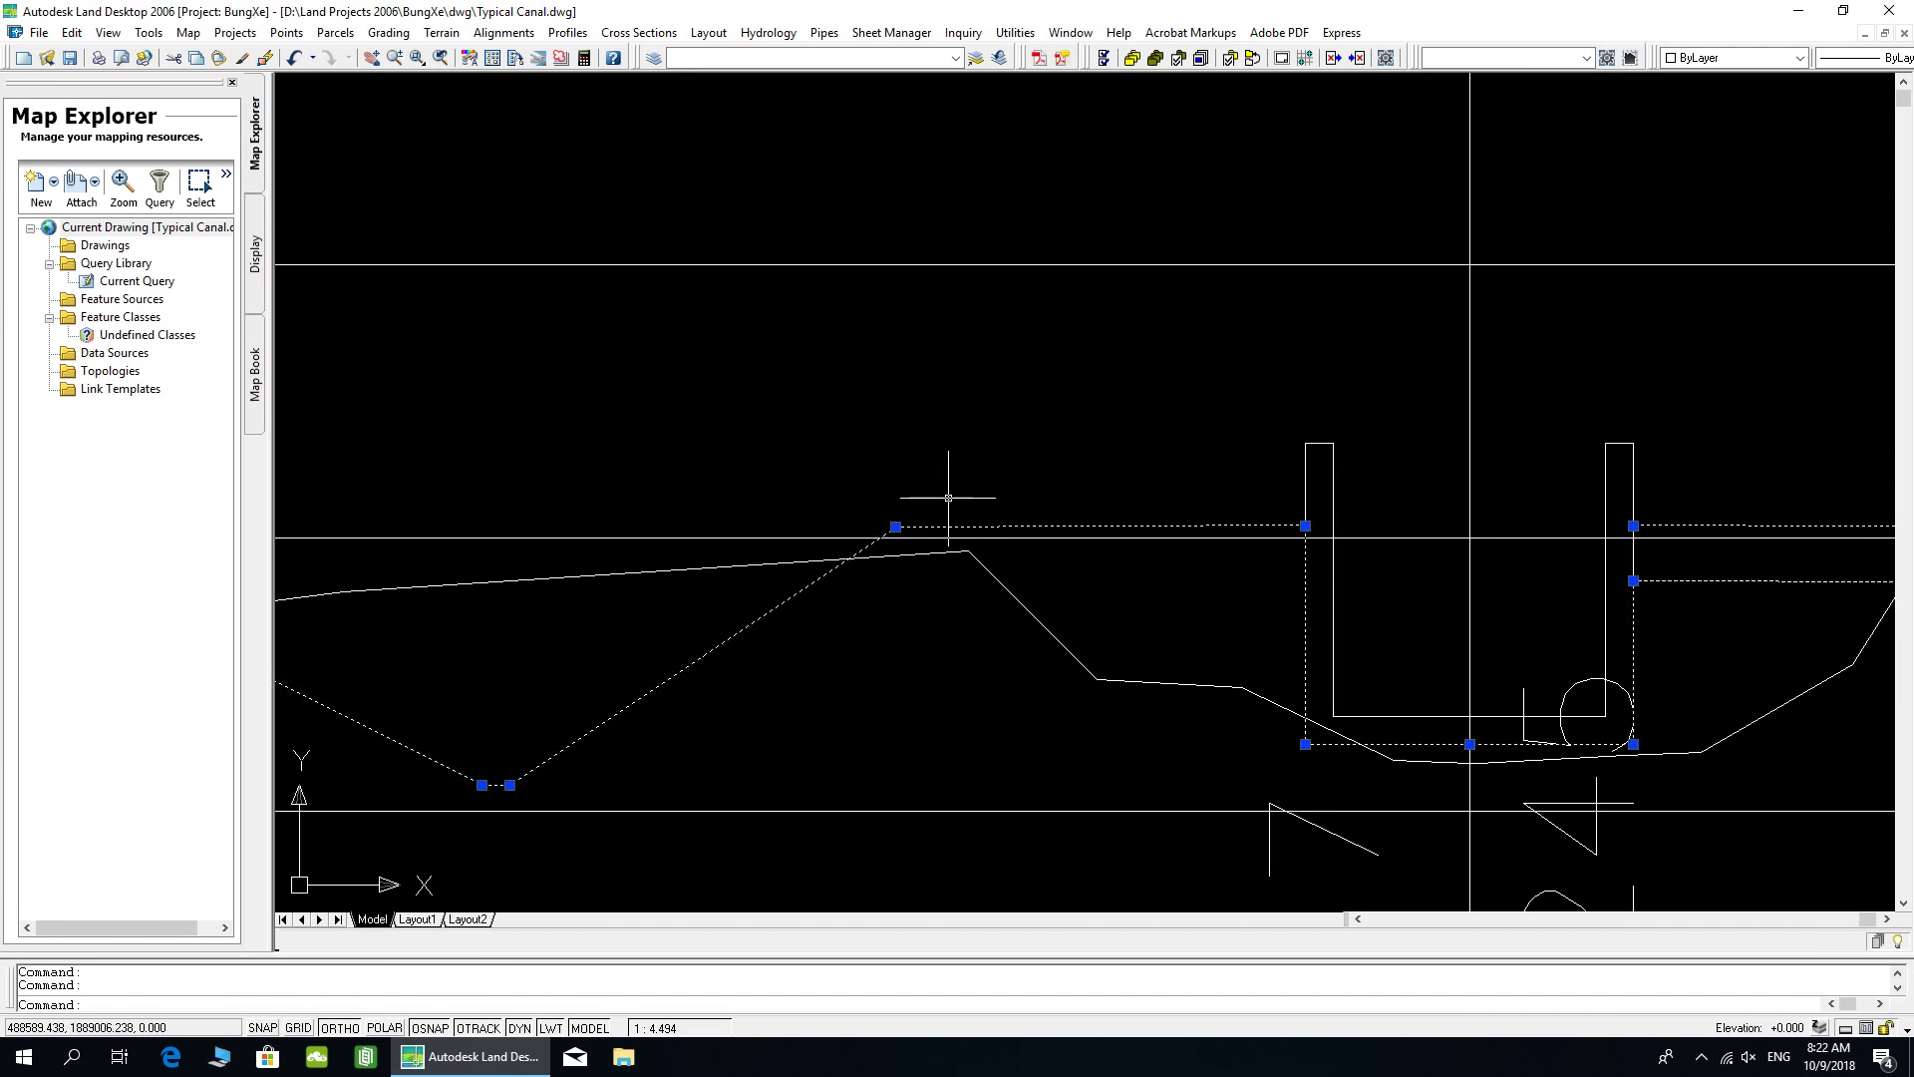
scroll(932, 524, "down", 3)
scroll(1047, 525, "up", 3)
scroll(1066, 548, "down", 2)
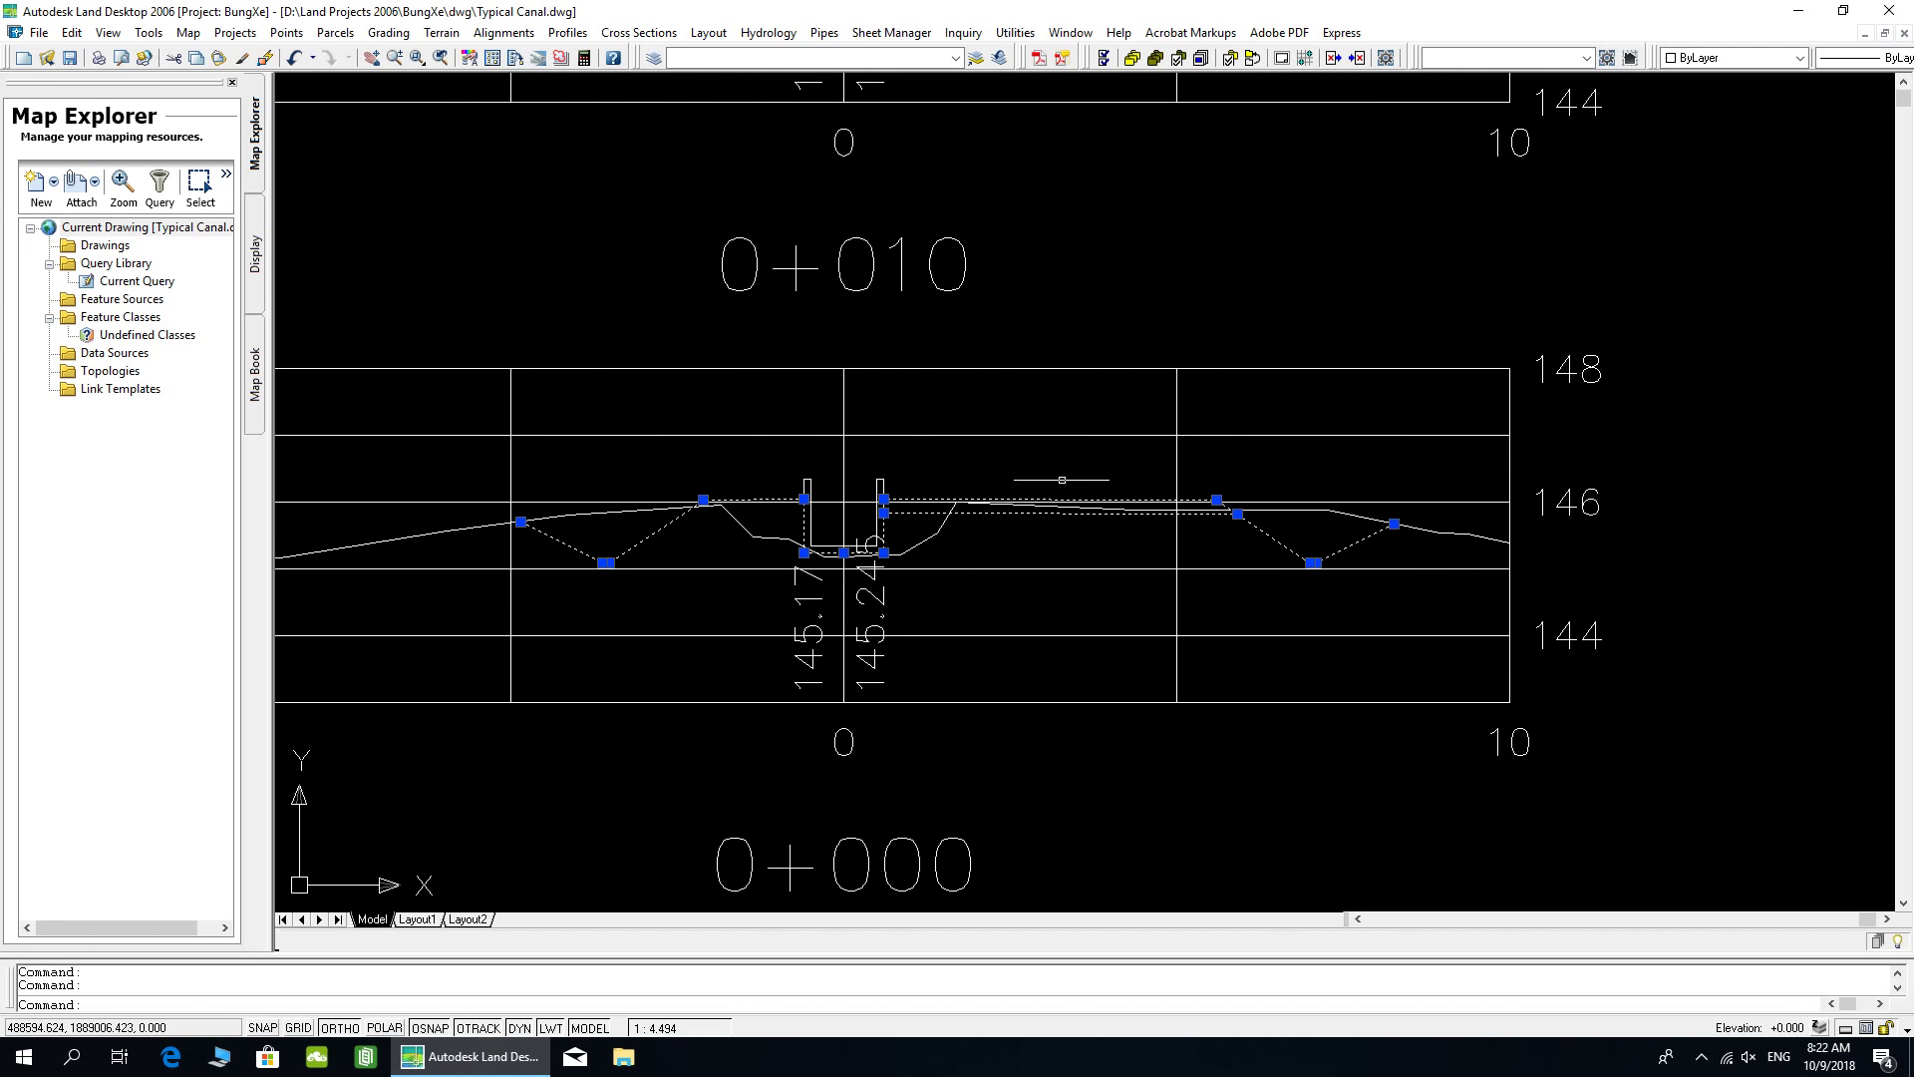
- Look over the remaining plotted cross sections up to station 0+275 to check the canal template against the ground
middle_click_drag(1058, 492, 1107, 825)
middle_click_drag(1144, 467, 1177, 892)
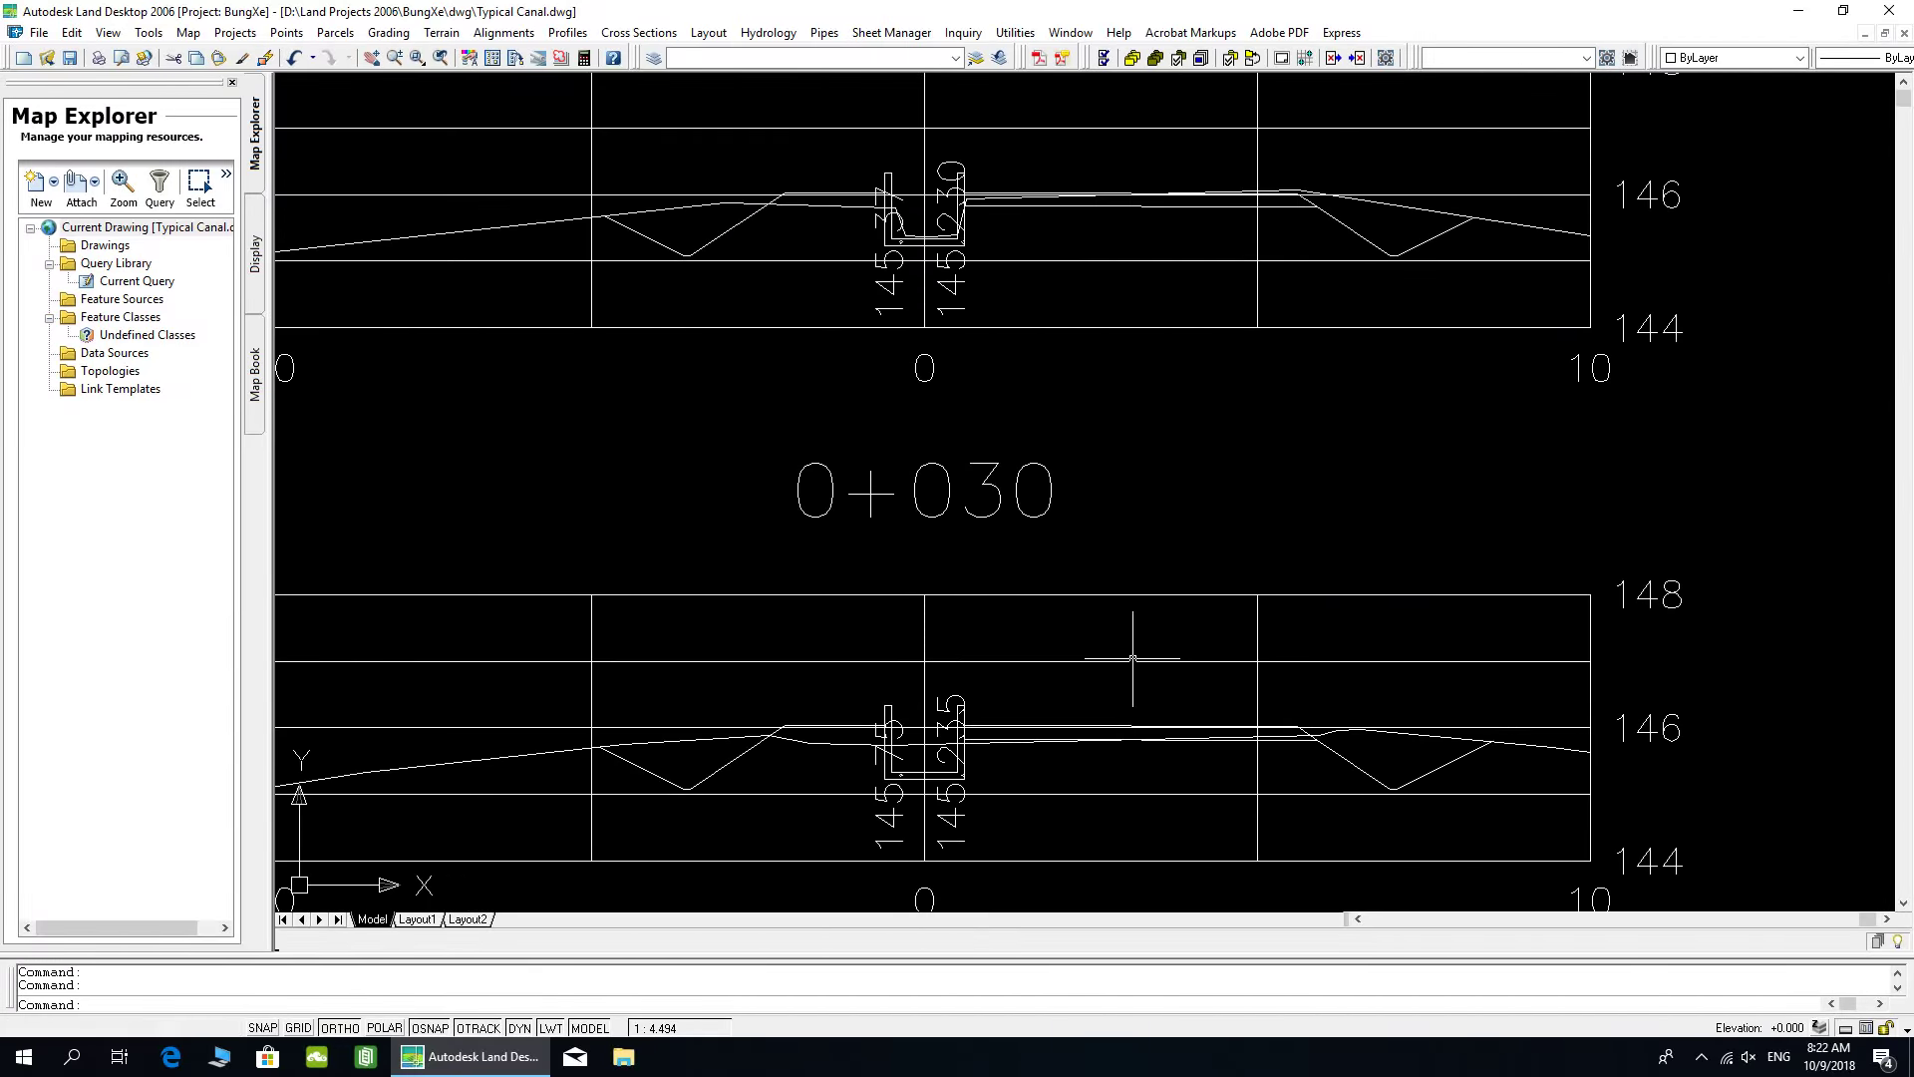
scroll(1122, 615, "down", 2)
middle_click_drag(1116, 657, 1077, 902)
middle_click_drag(1127, 430, 1075, 816)
mouse_move(1105, 305)
middle_mouse_down()
mouse_move(1103, 330)
mouse_move(697, 432)
mouse_move(722, 763)
middle_mouse_up()
scroll(970, 291, "down", 2)
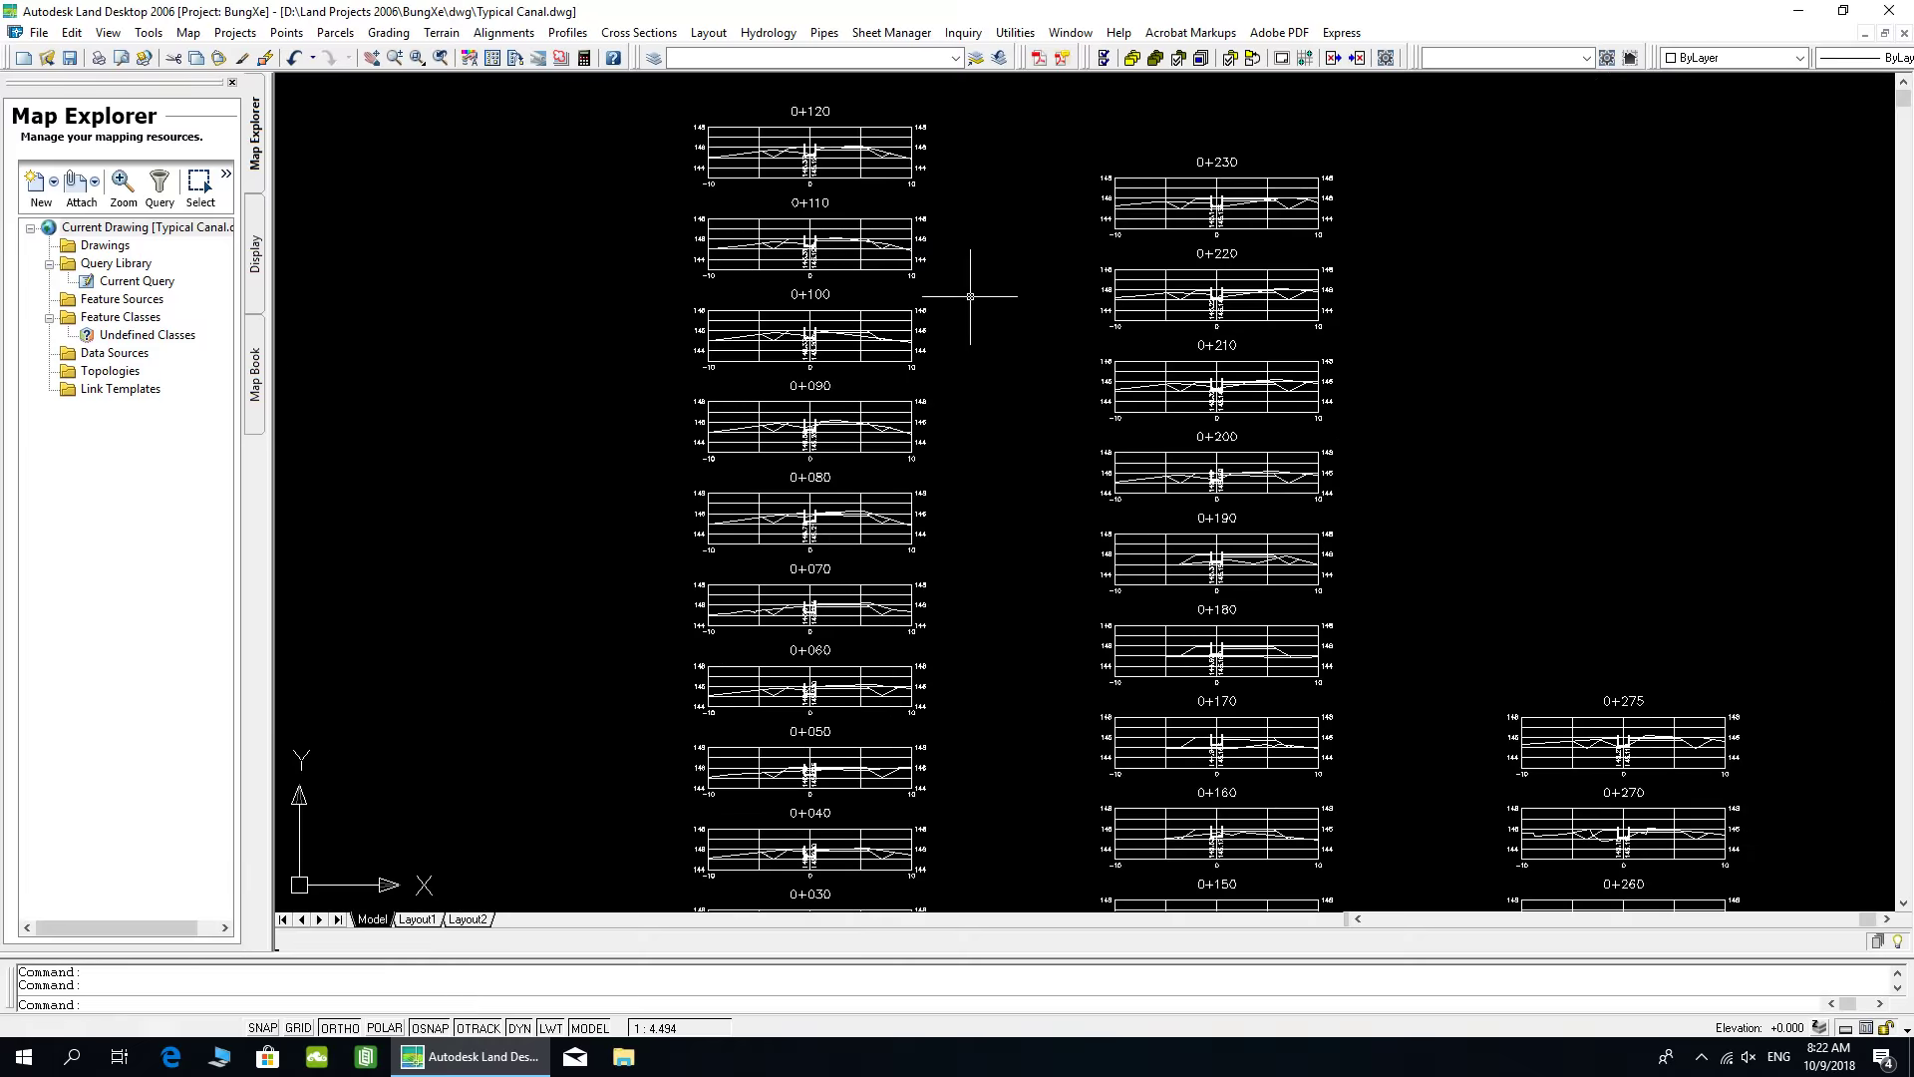
mouse_move(971, 289)
middle_mouse_down()
mouse_move(1000, 486)
mouse_move(793, 173)
middle_mouse_up()
middle_click_drag(1079, 672, 890, 195)
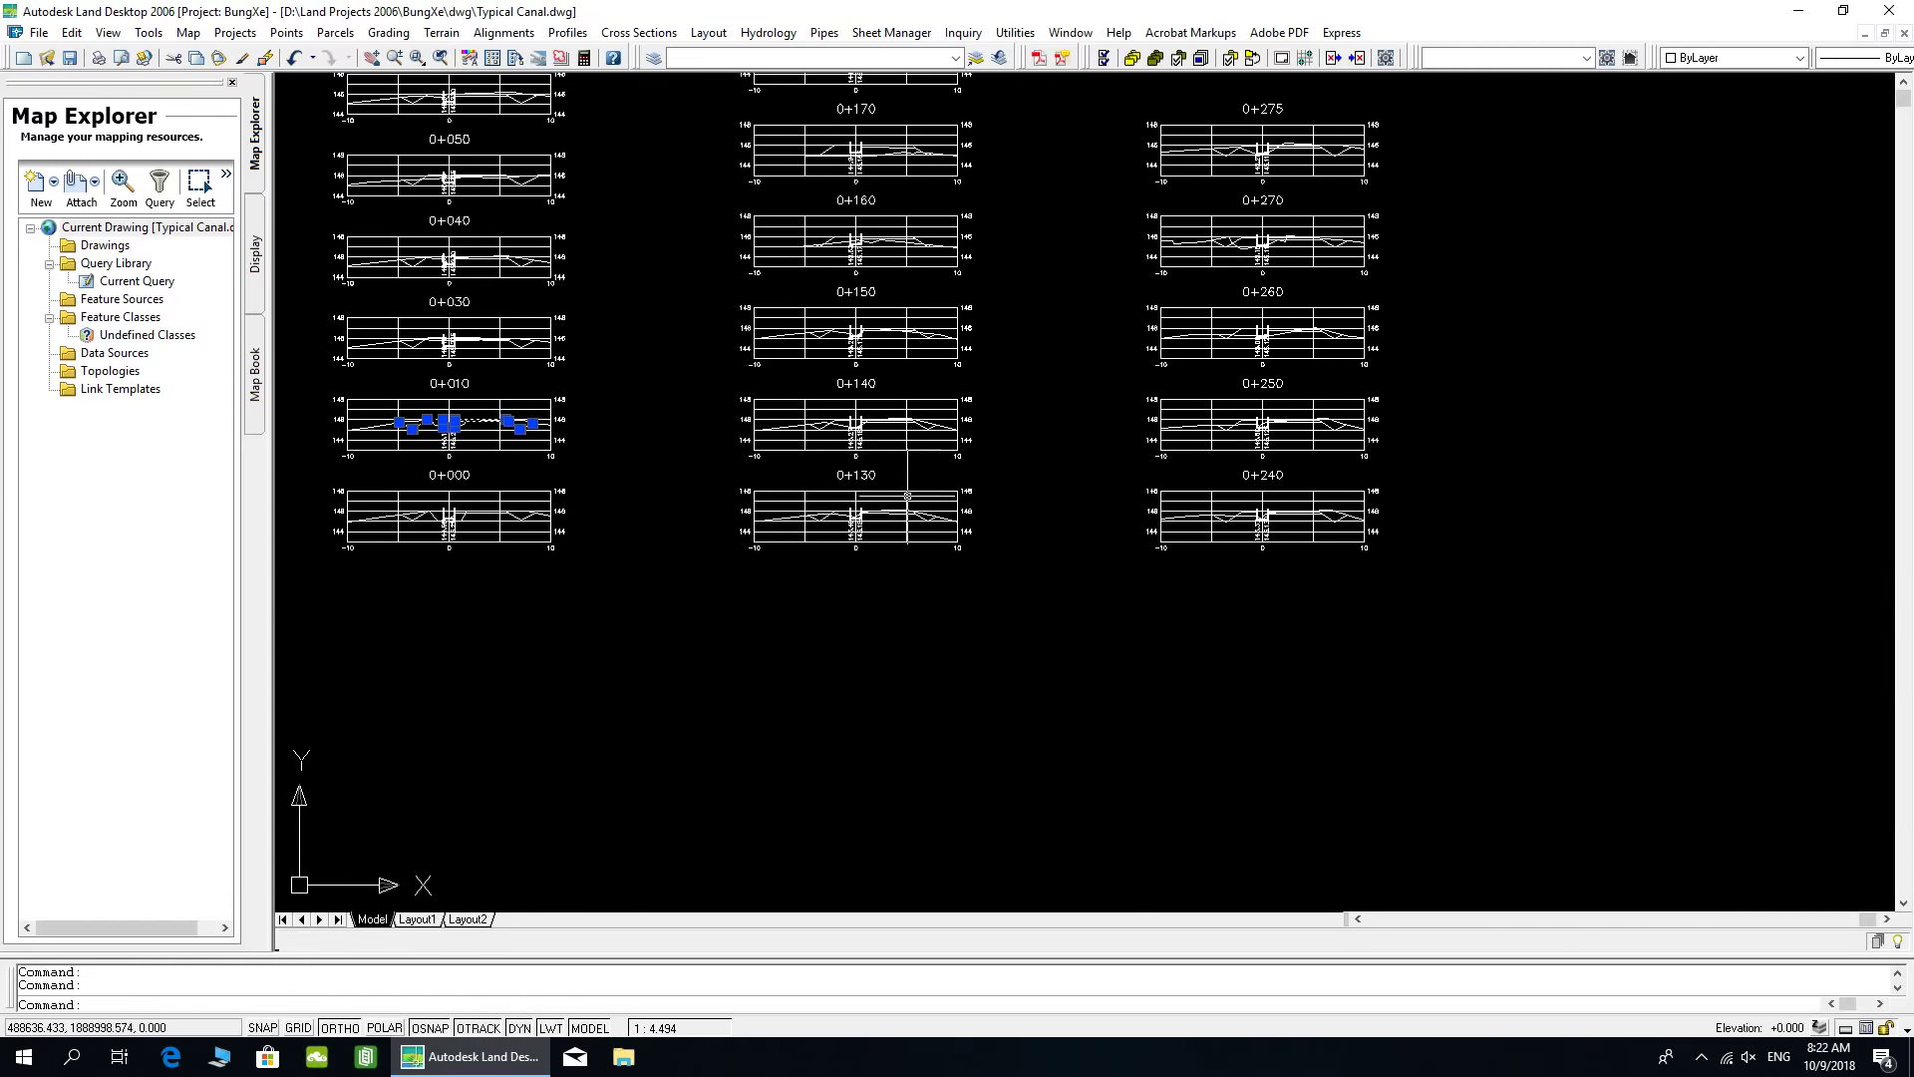
- Inspect the plotted cross section at station 0+130 up close
scroll(907, 496, "up", 8)
middle_click_drag(1019, 359, 1008, 453)
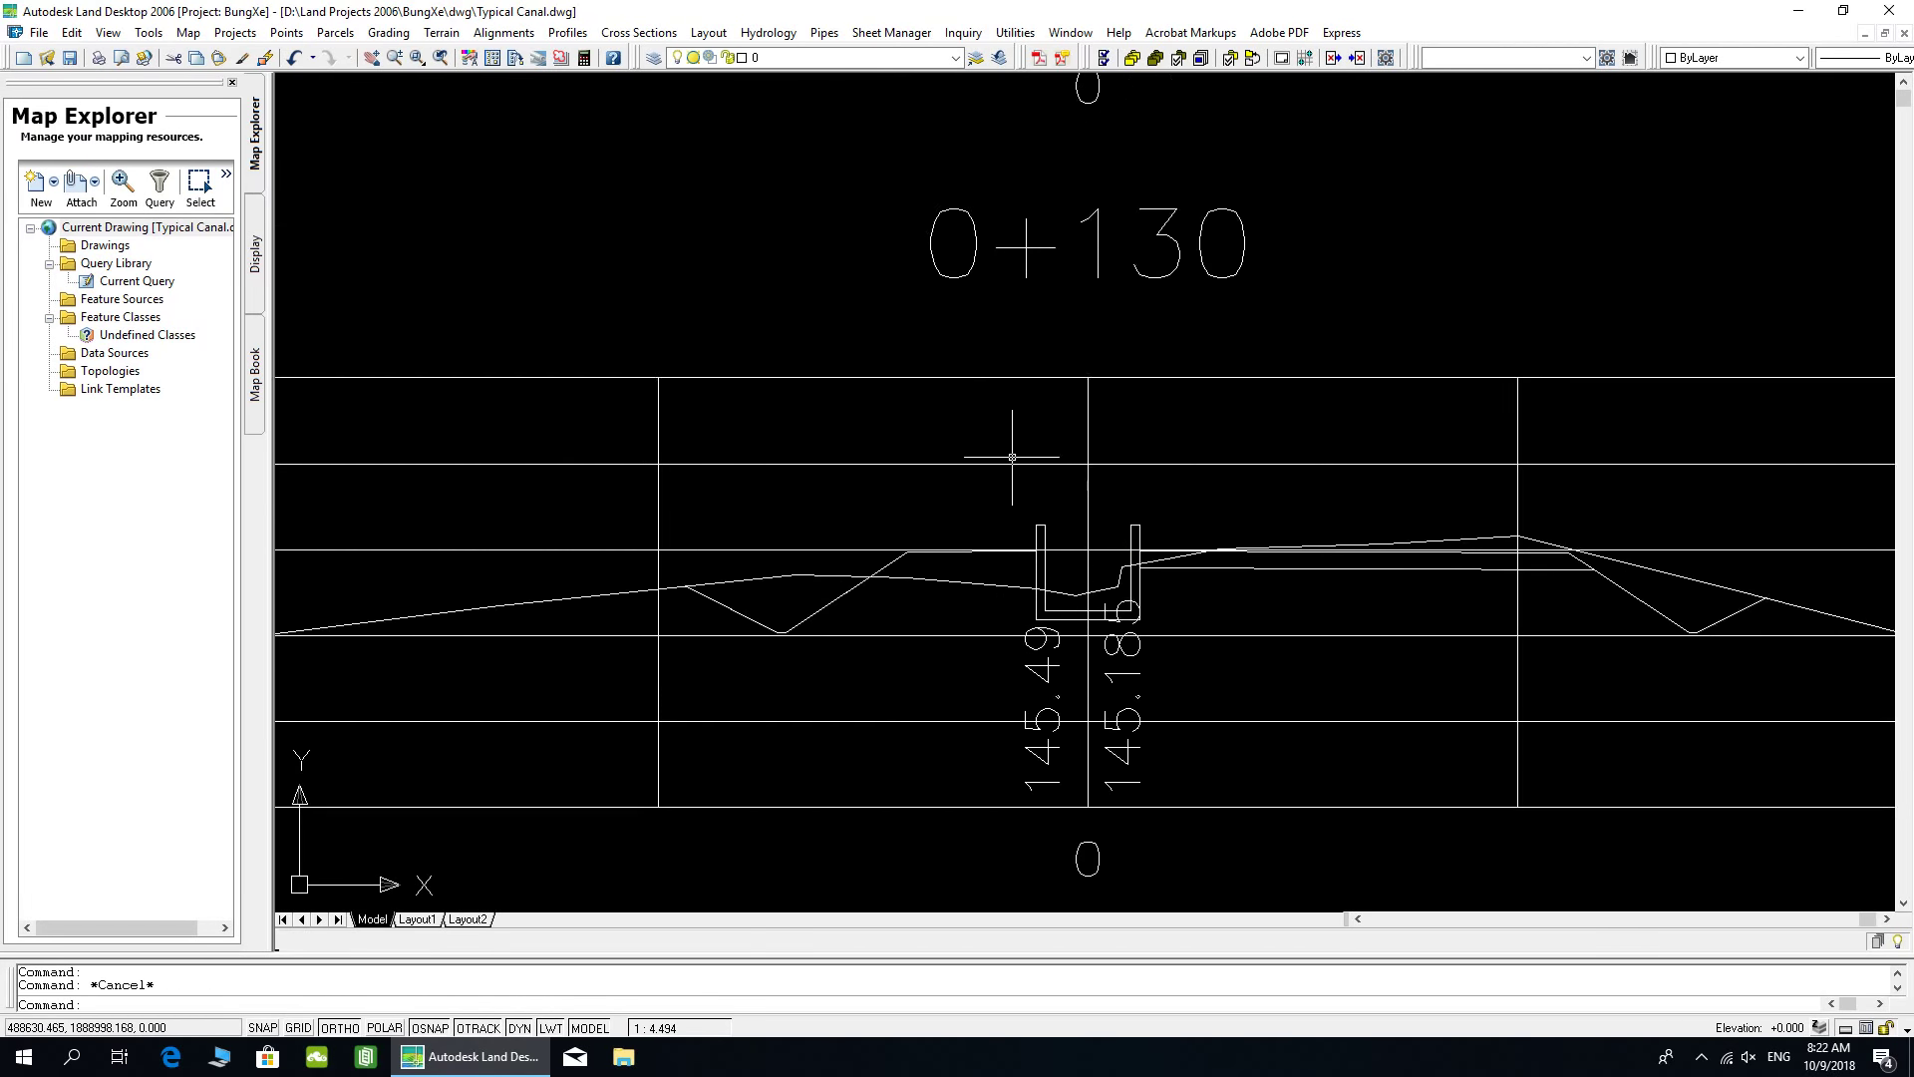
scroll(1008, 453, "down", 4)
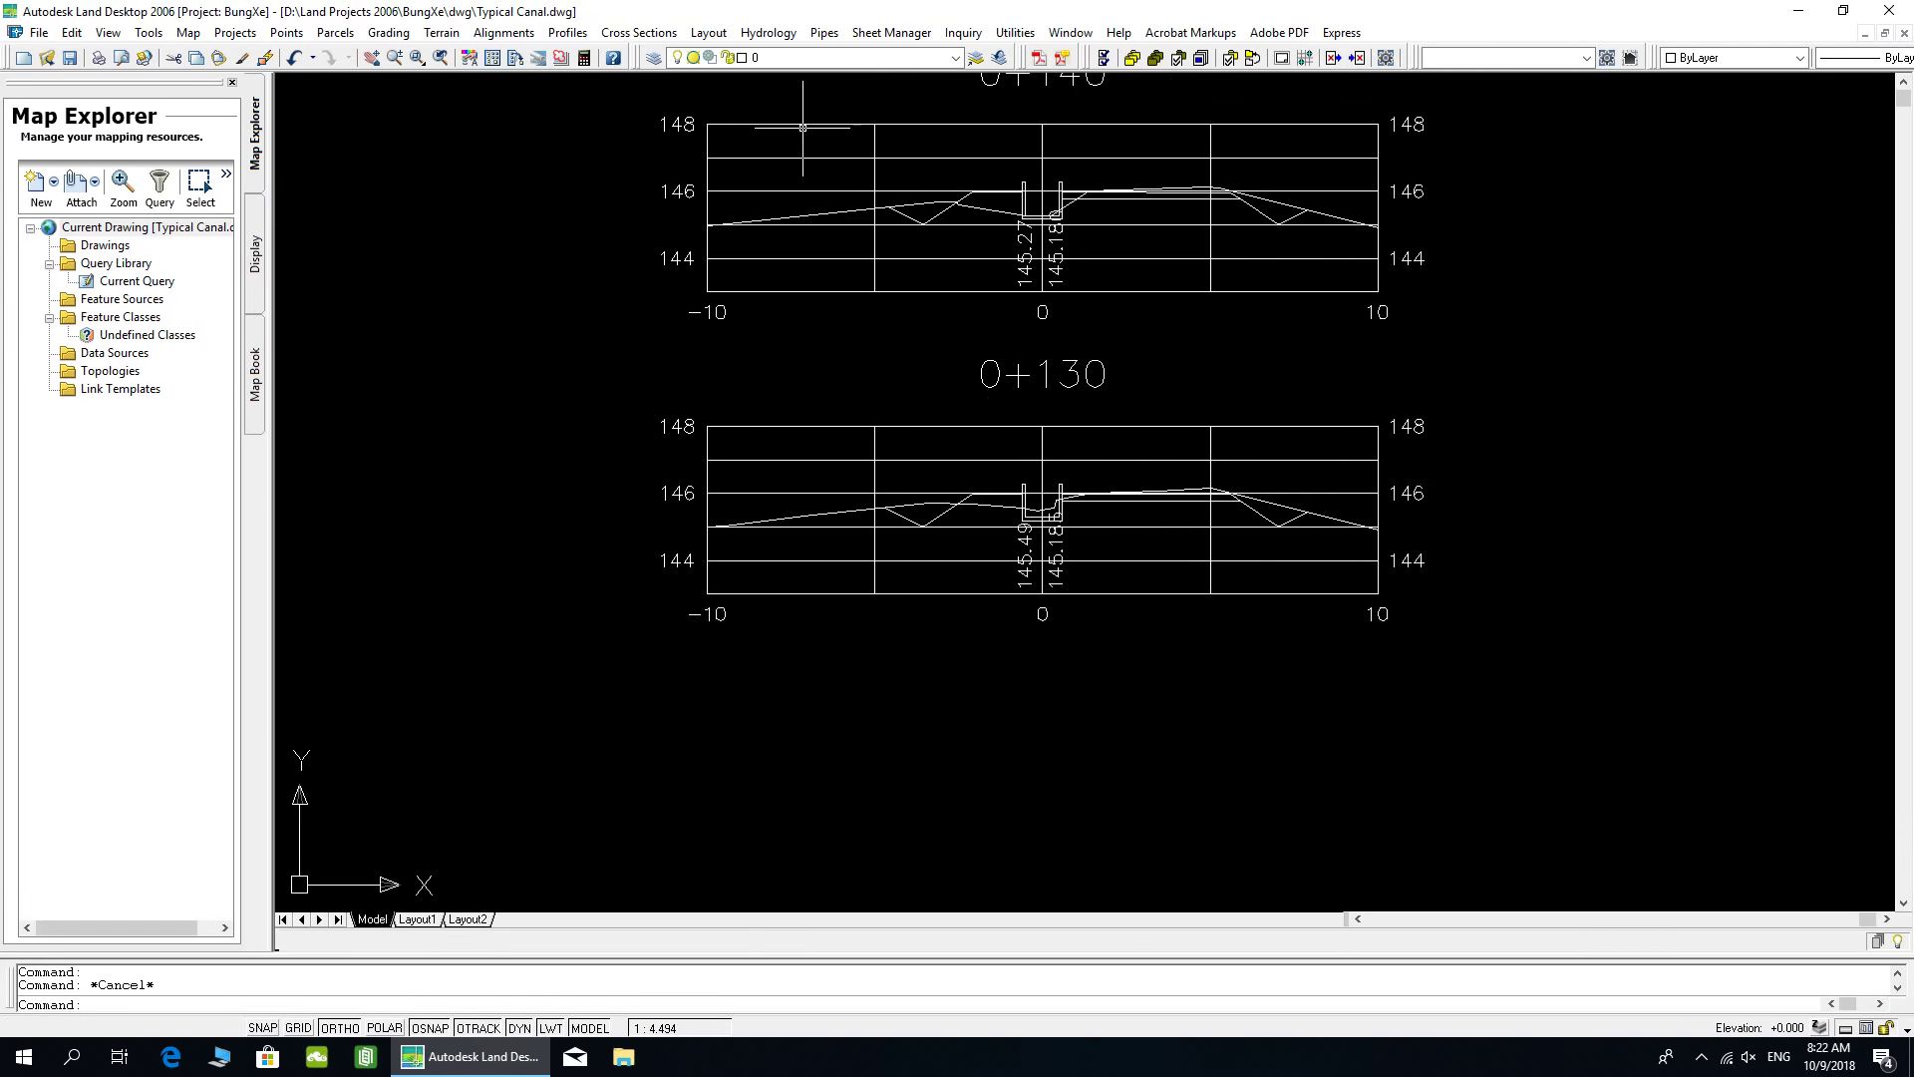
- Start a total volume table for the RMC alignment using prismoidal computation, with curve correction and volume adjustment factors enabled
left_click(576, 36)
mouse_move(651, 36)
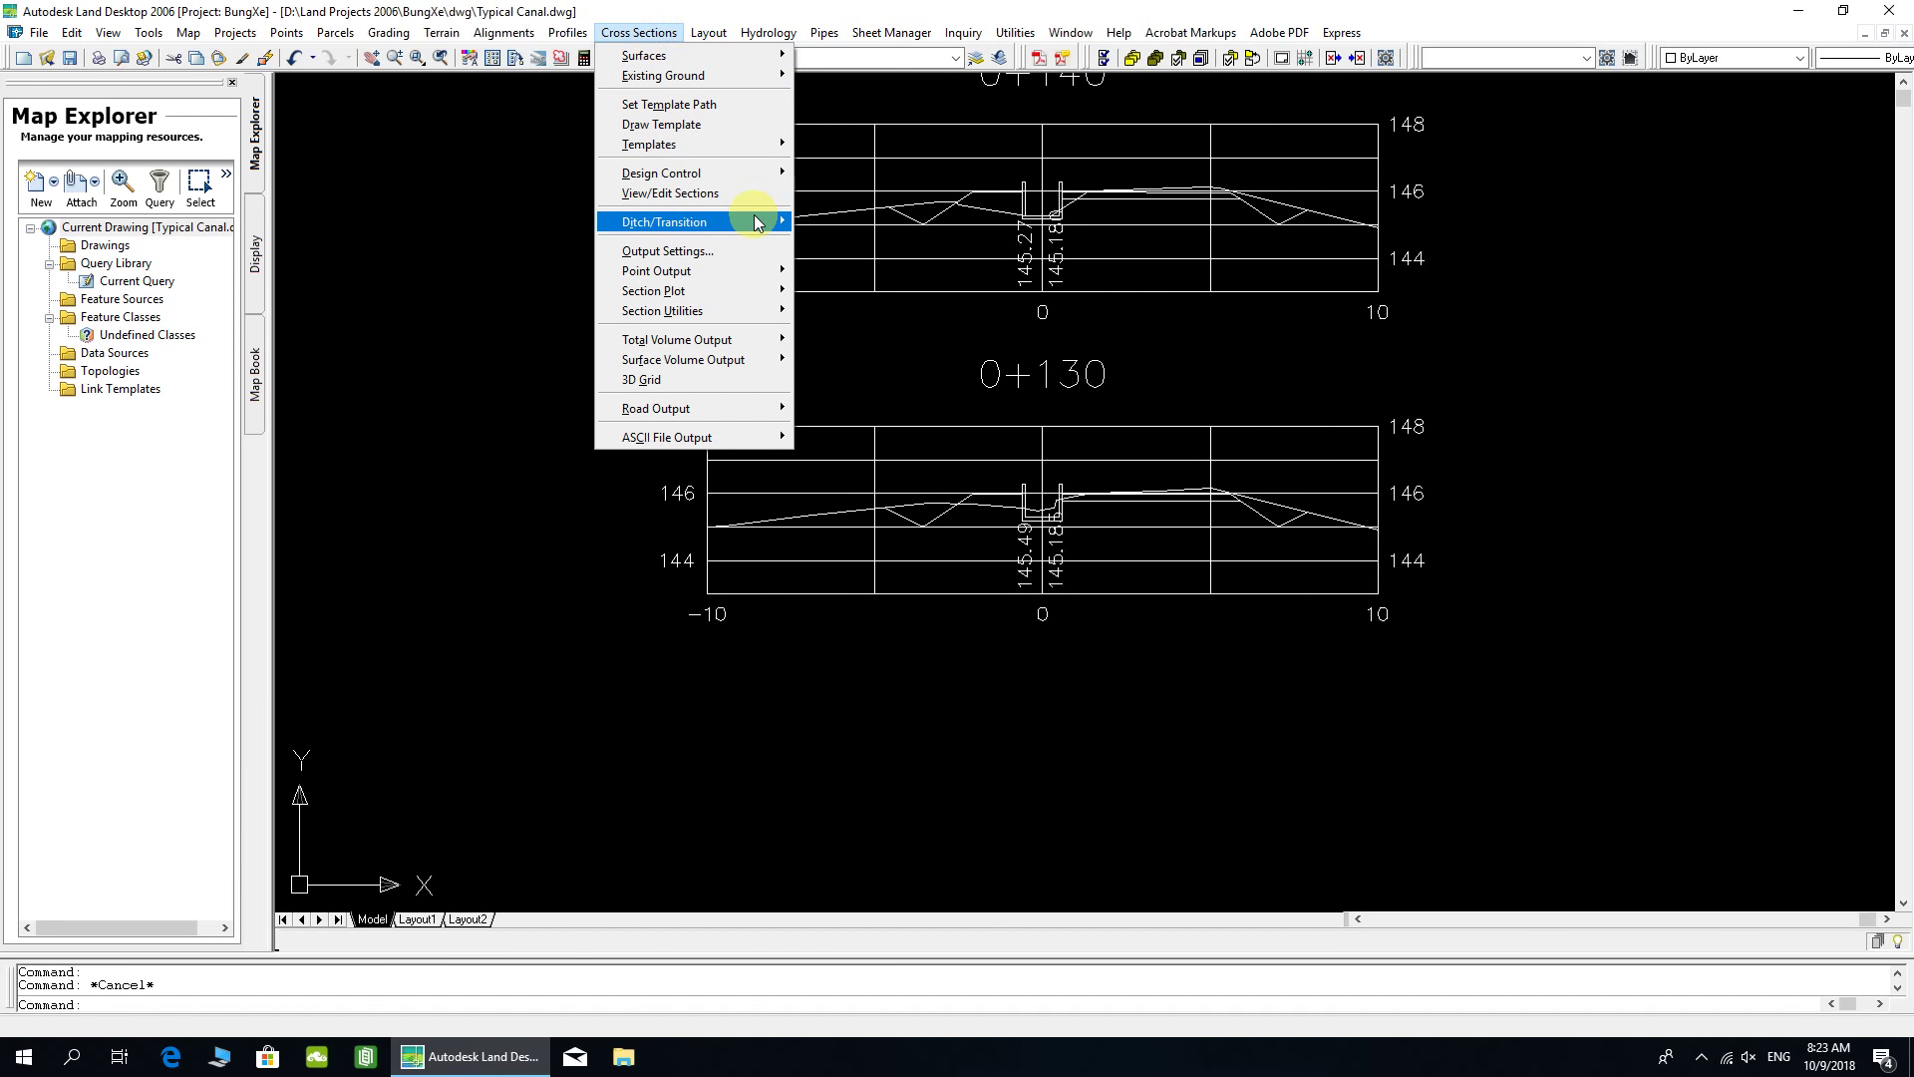
mouse_move(760, 224)
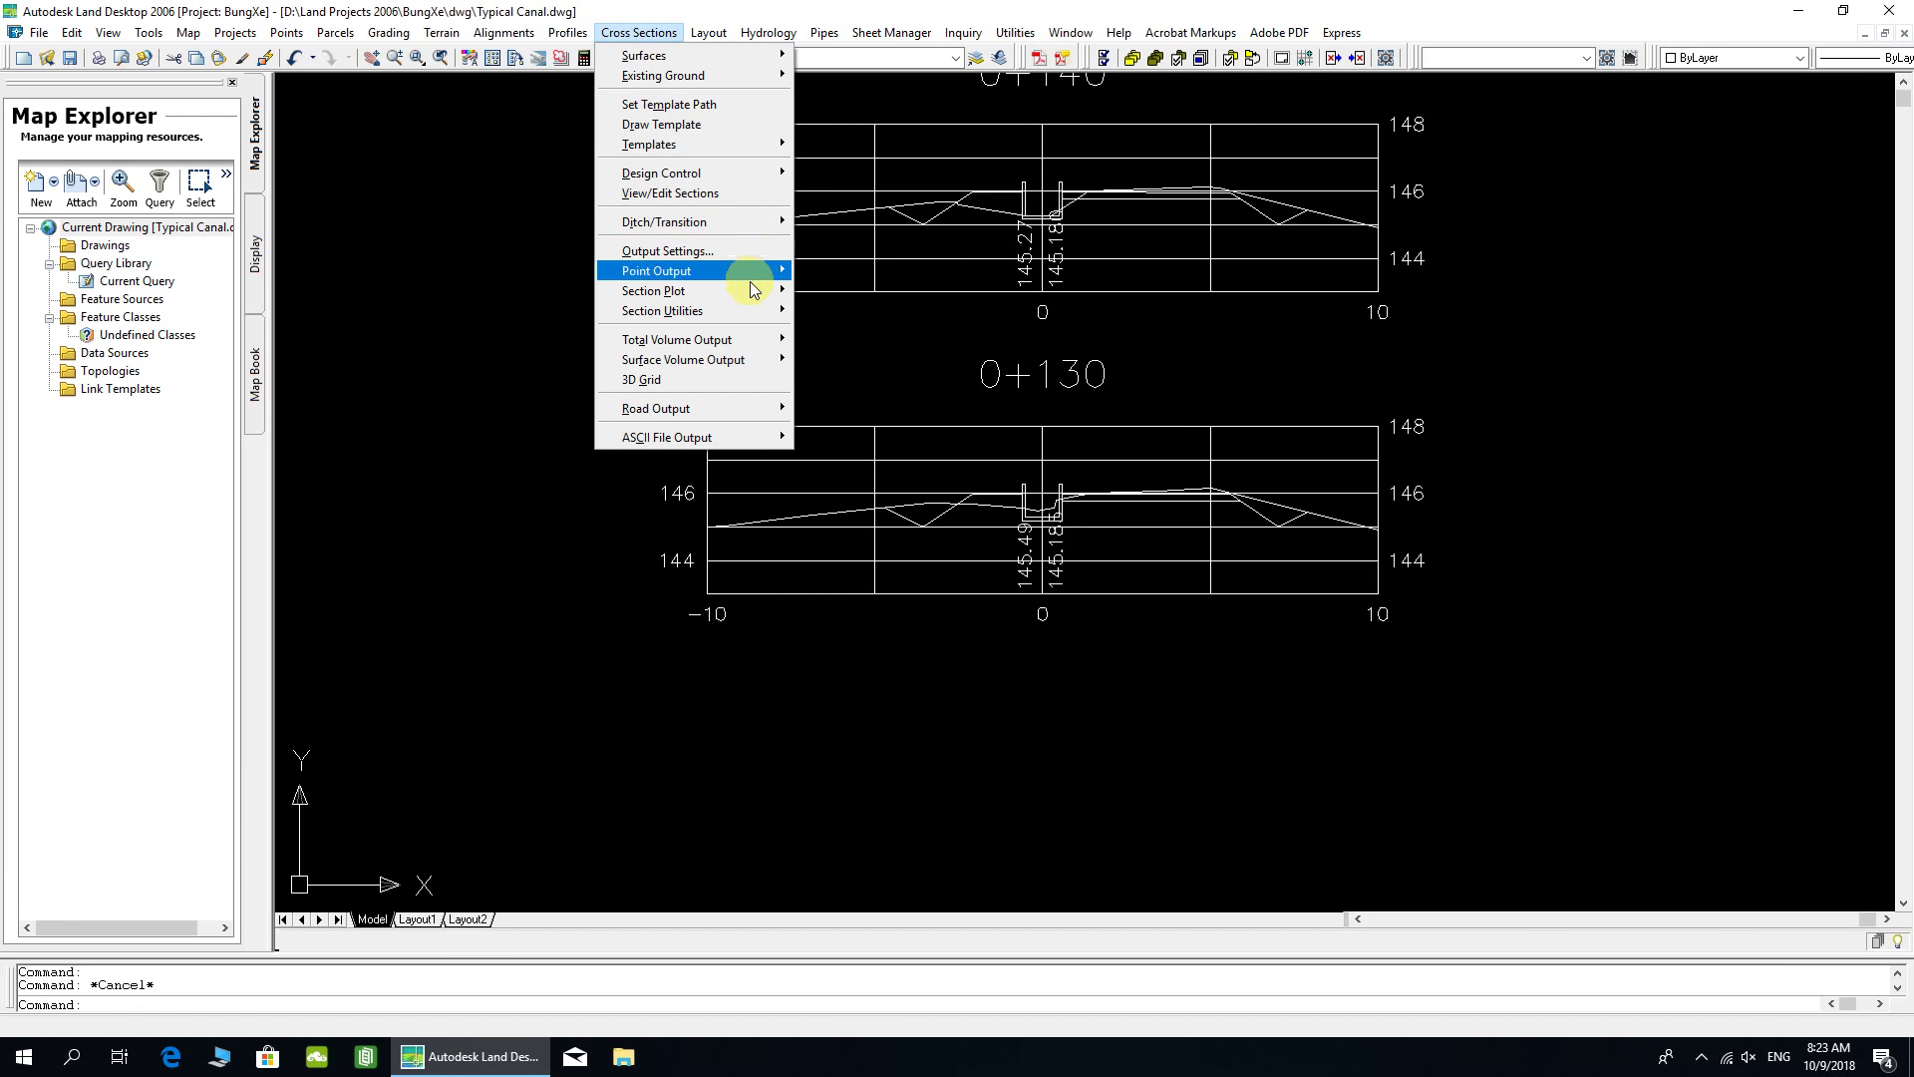
mouse_move(758, 299)
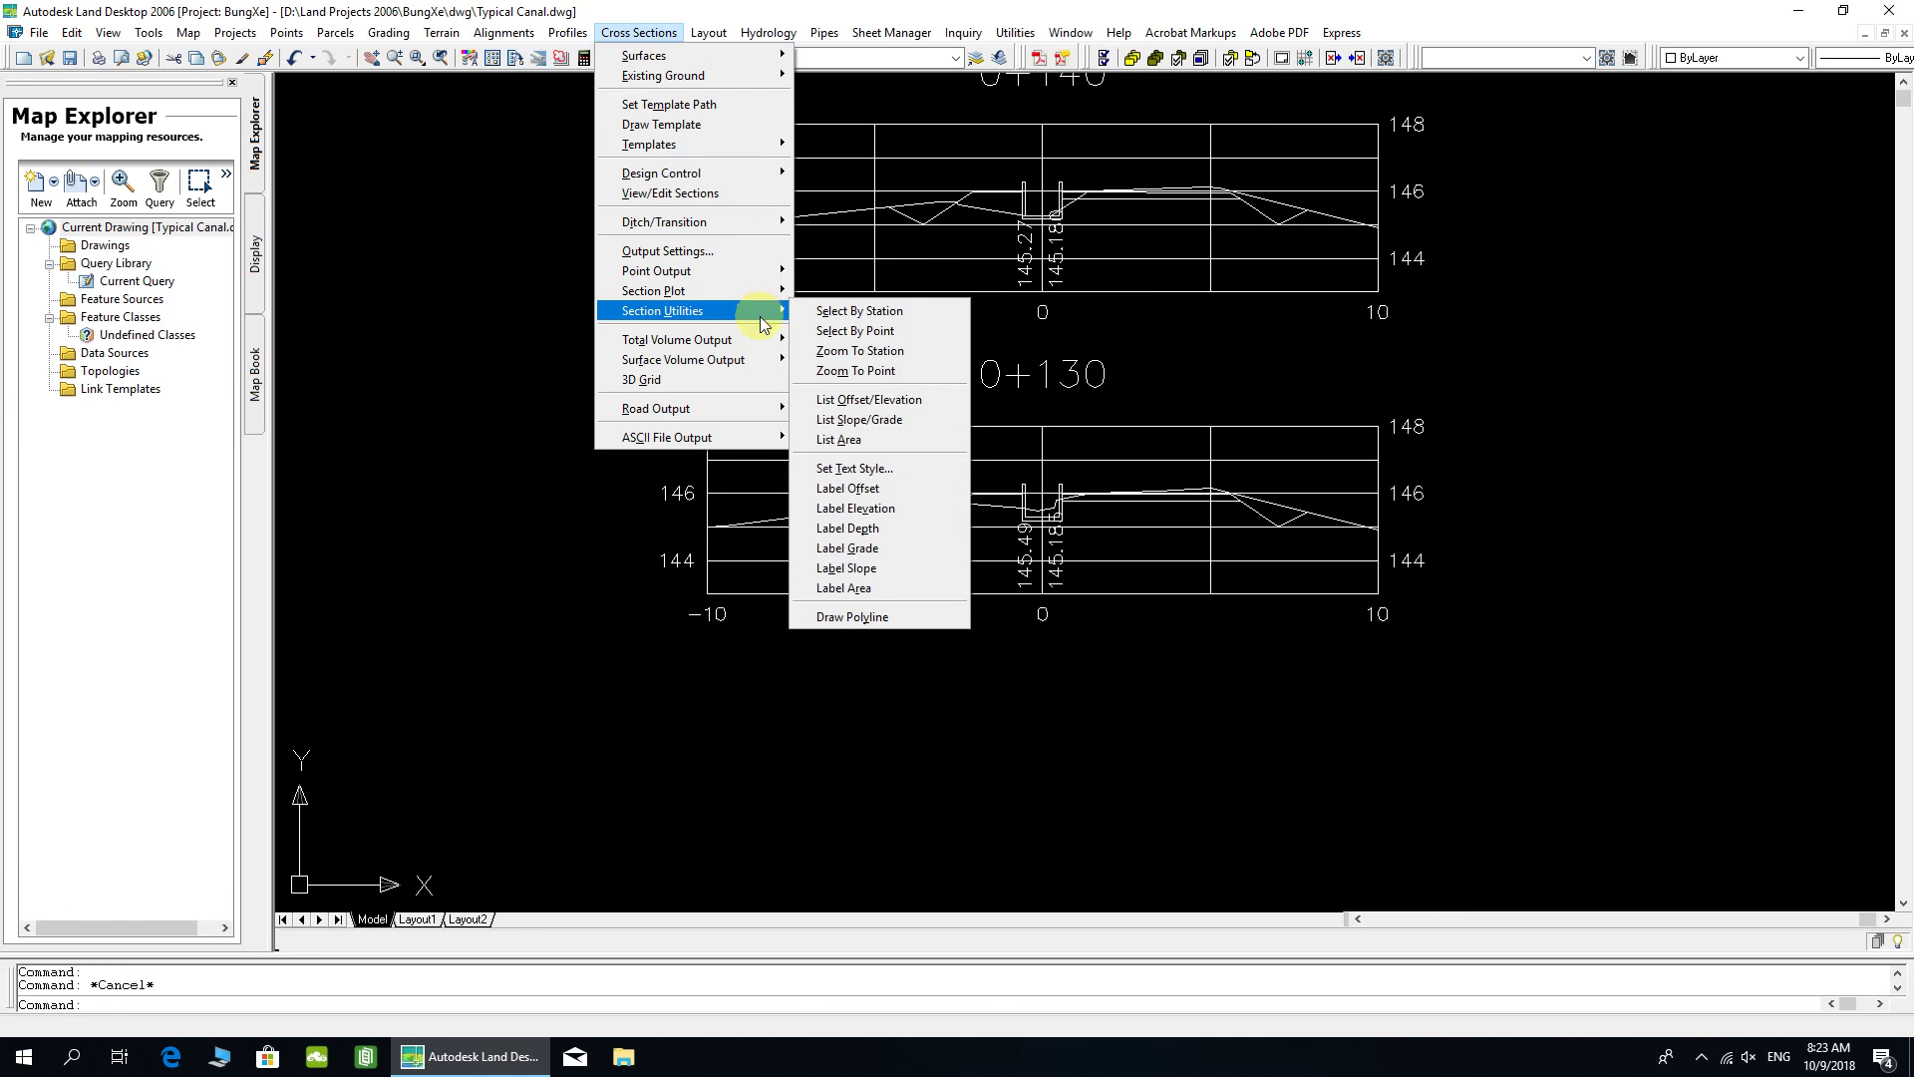
mouse_move(762, 345)
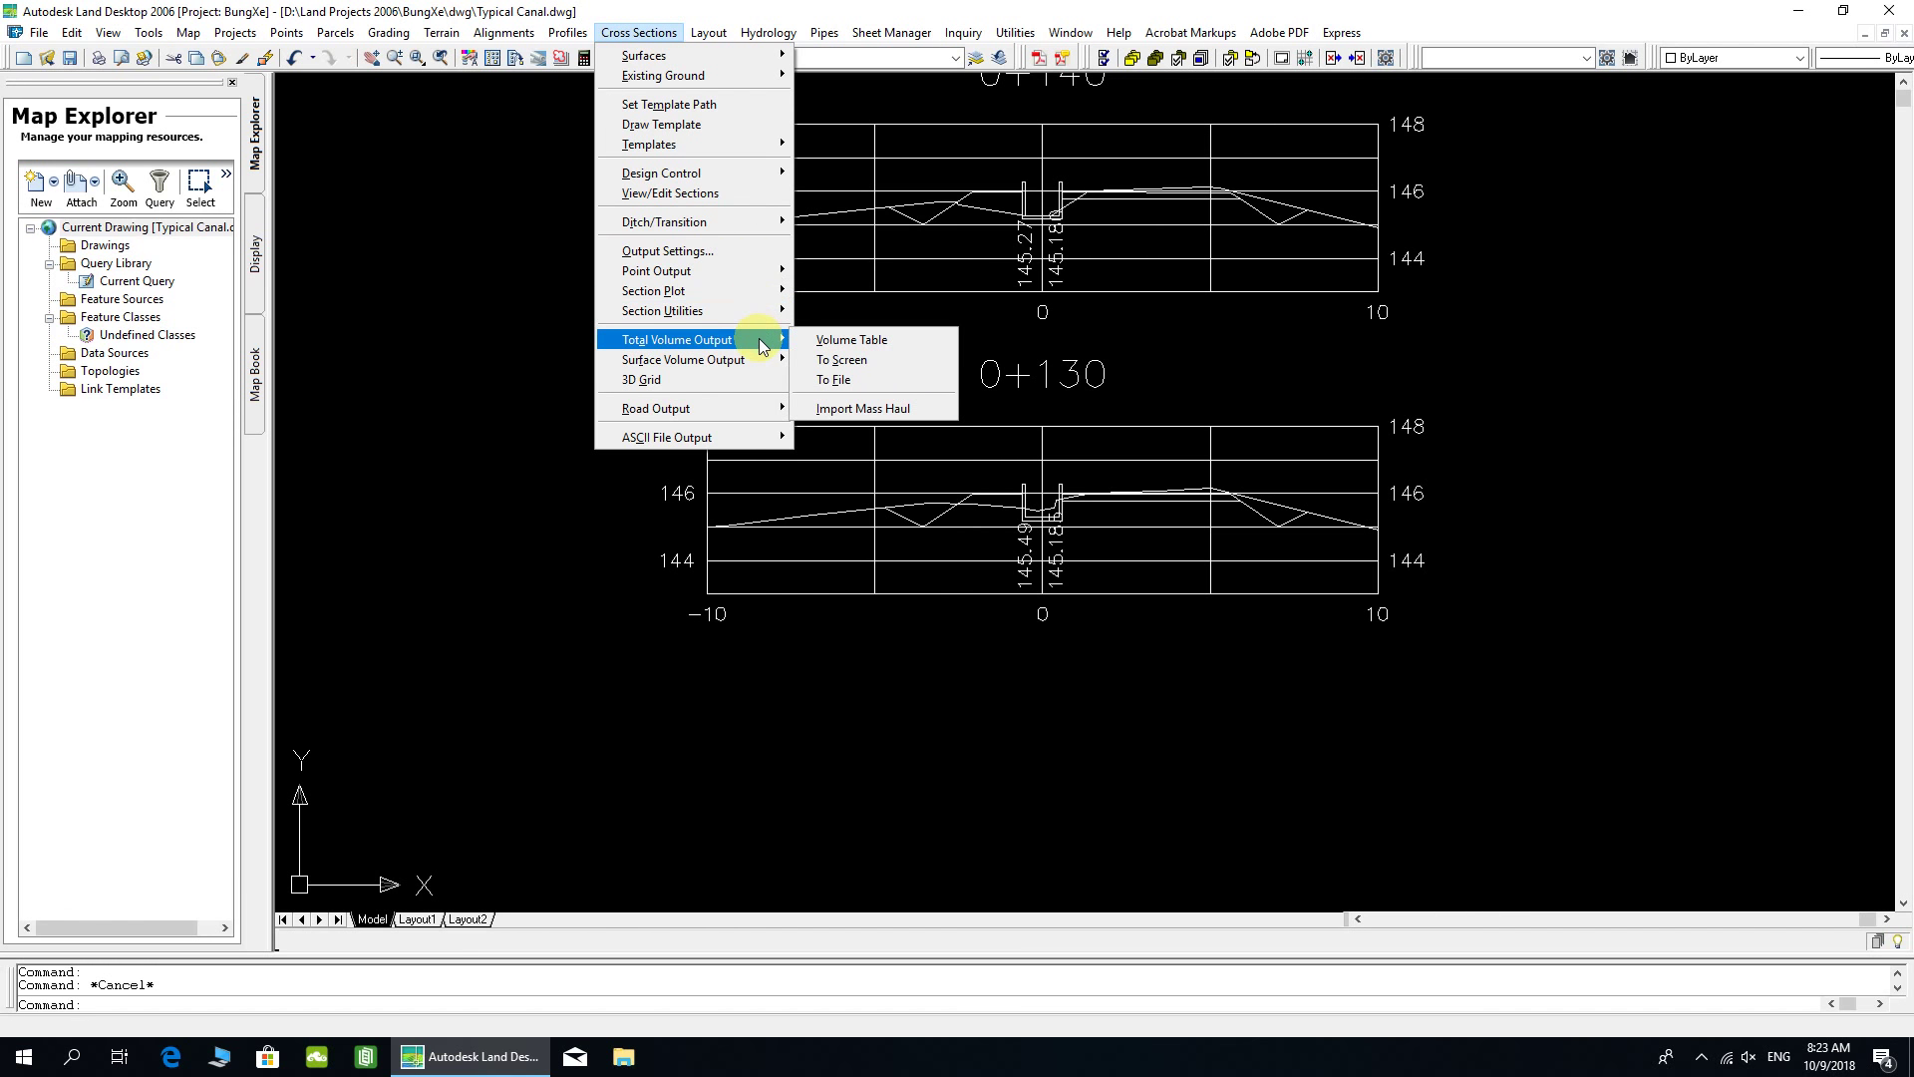
left_click(842, 342)
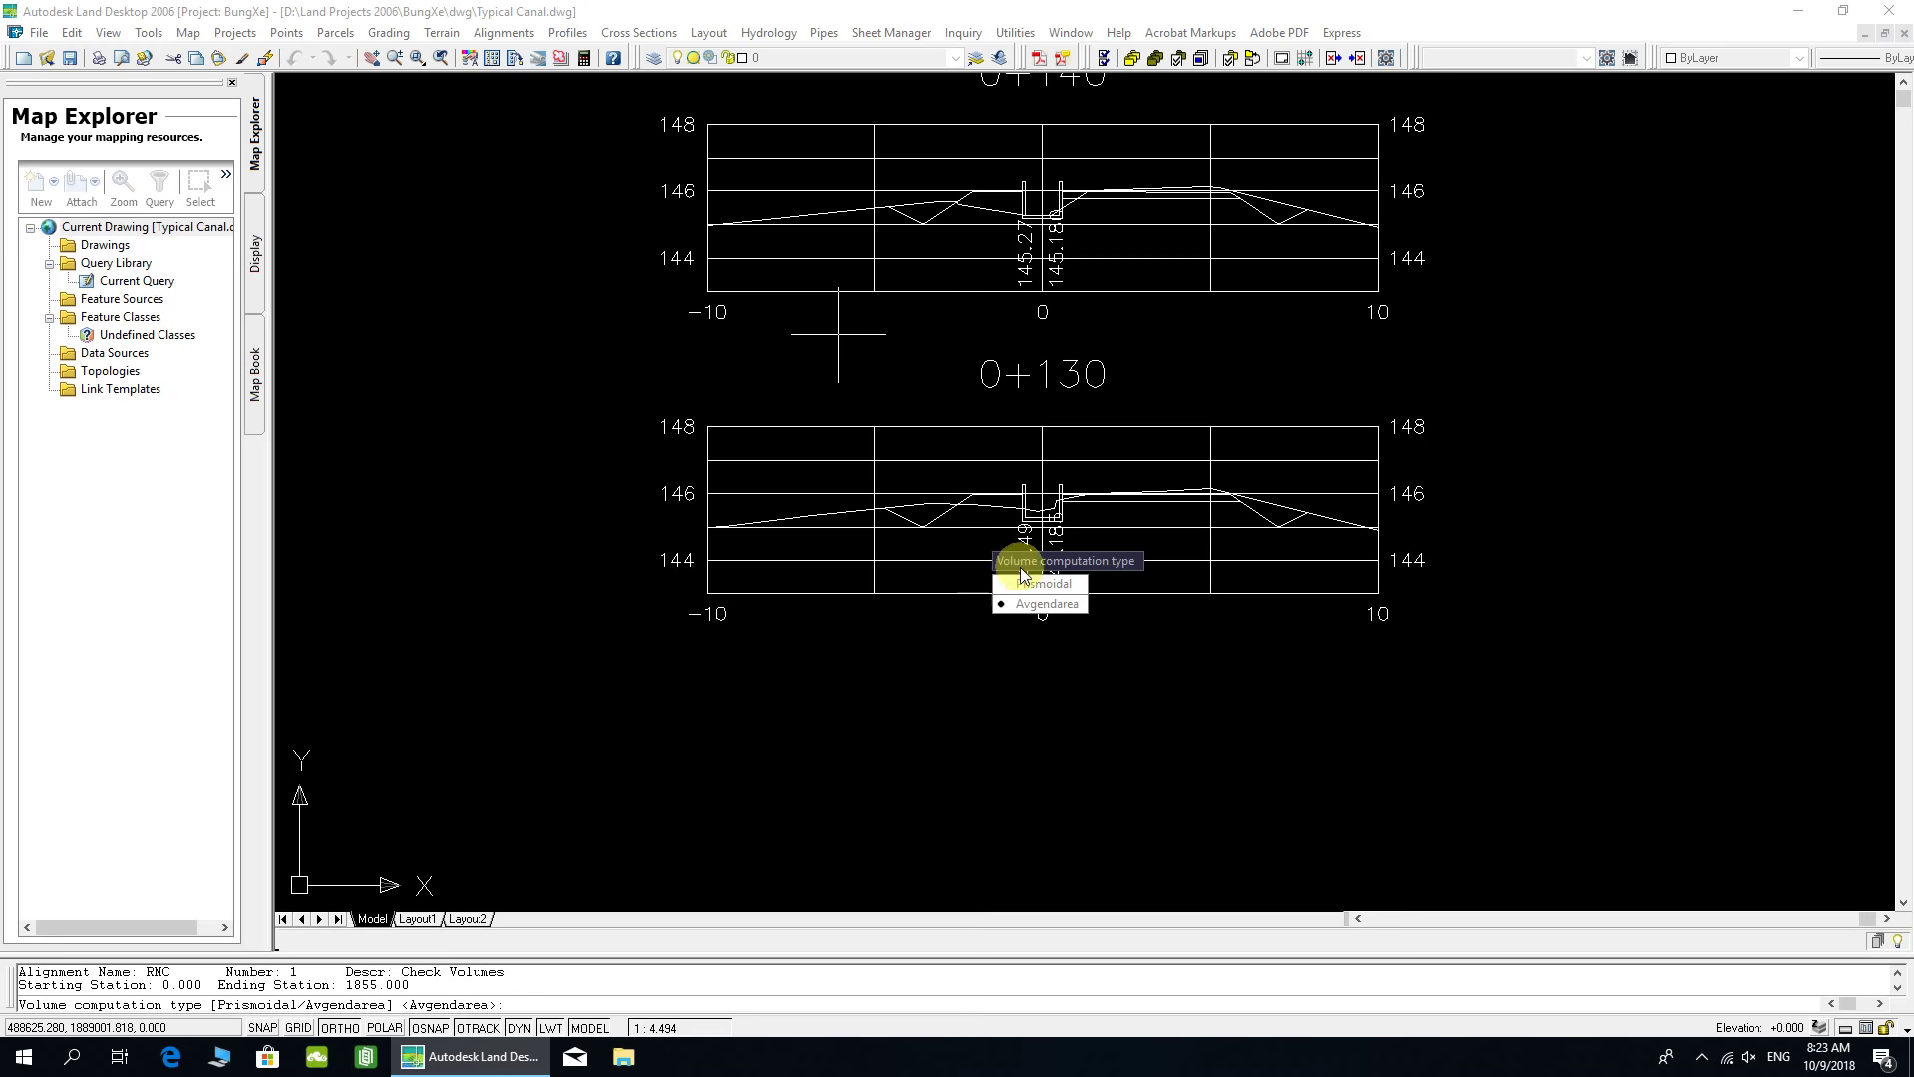
left_click(1037, 583)
left_click(1003, 585)
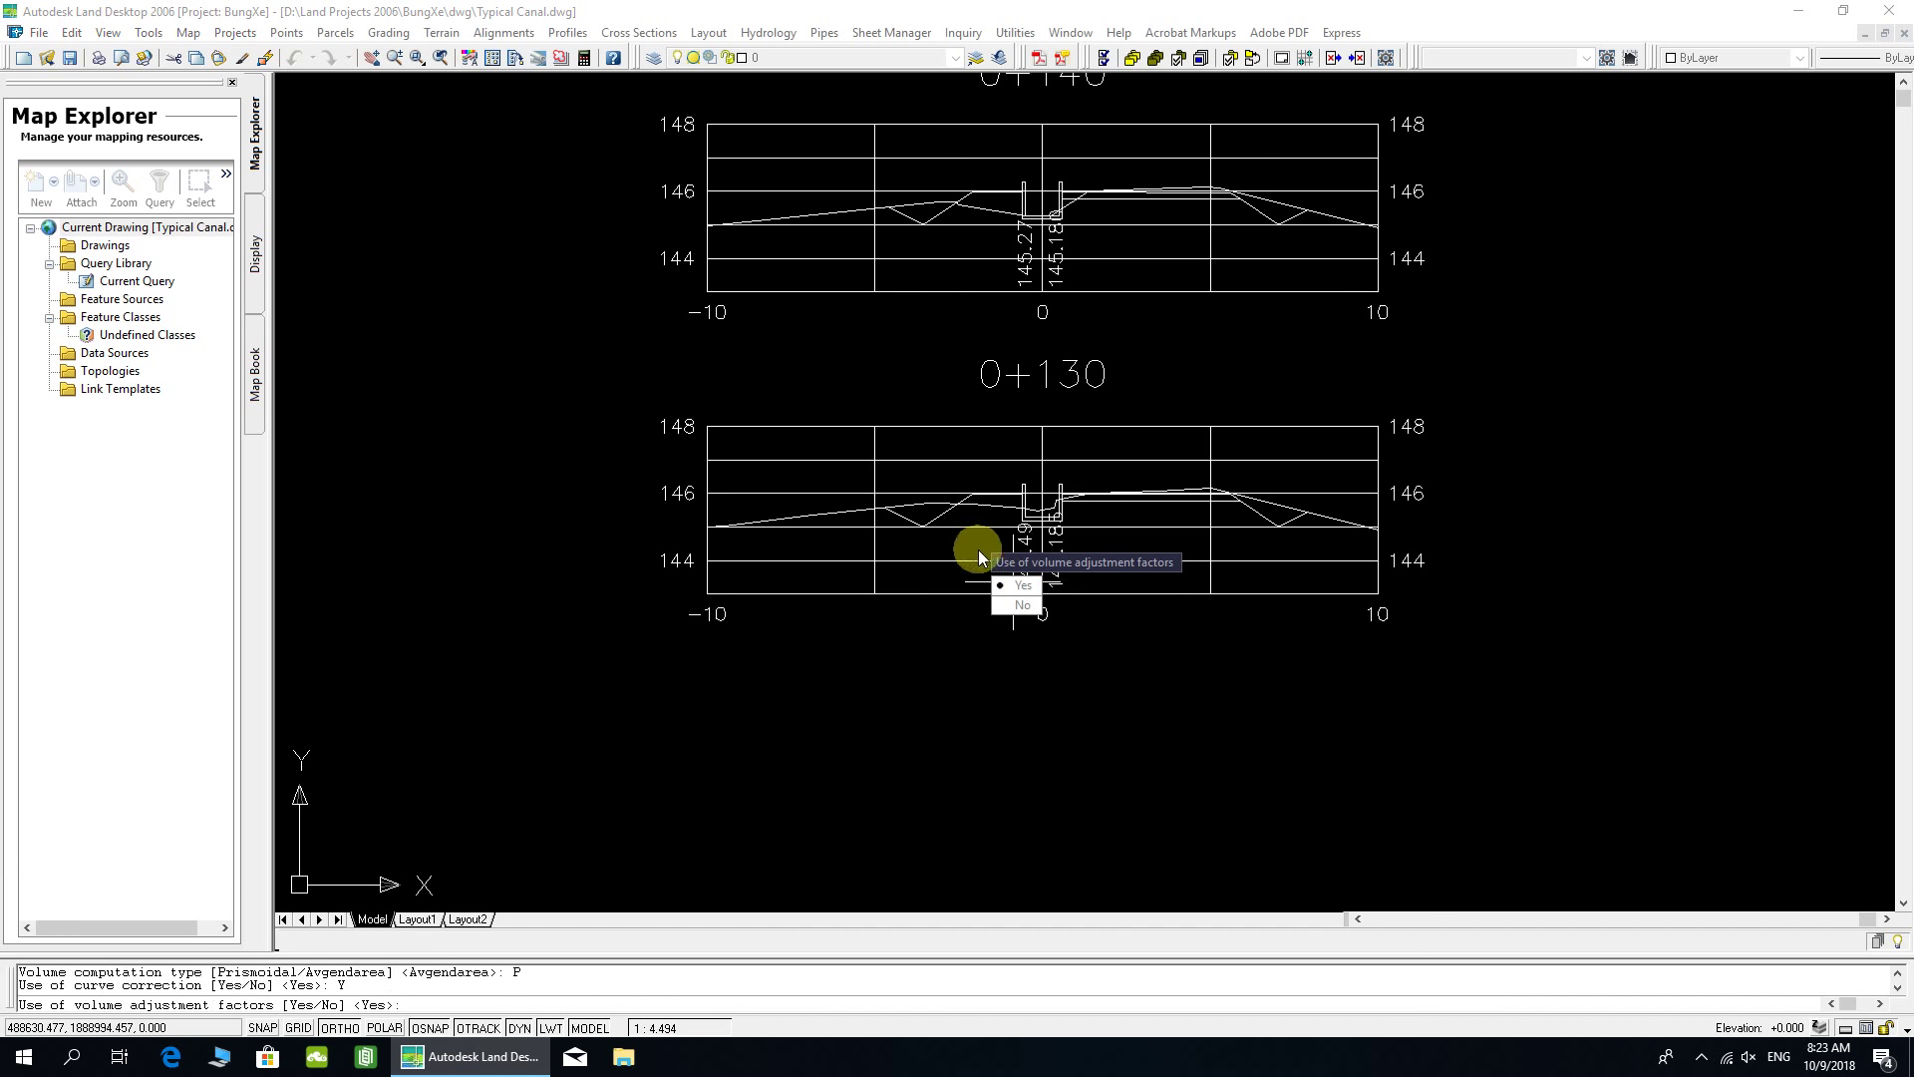
left_click(1002, 585)
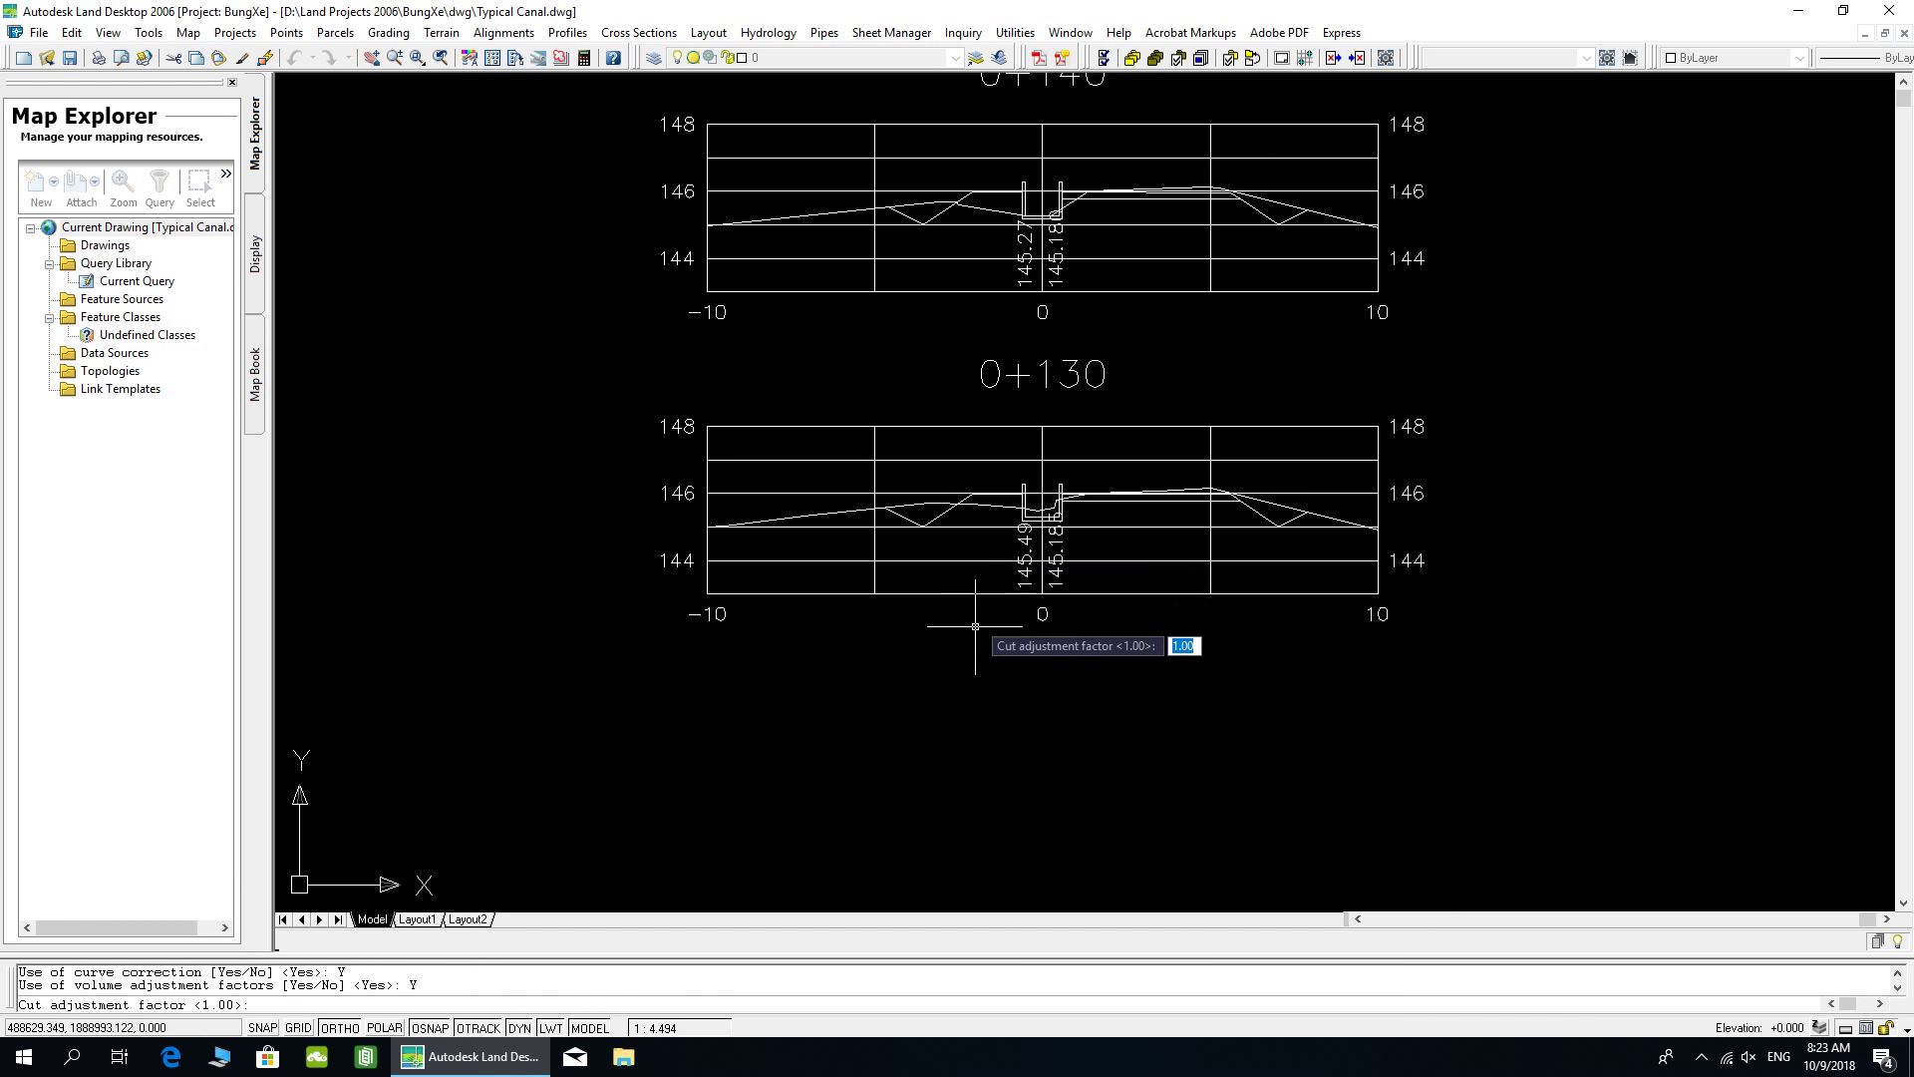
- Keep cut and fill factors of 1.00 and stations 0 to 275, and place the volume table beside the plotted sections
key("Return")
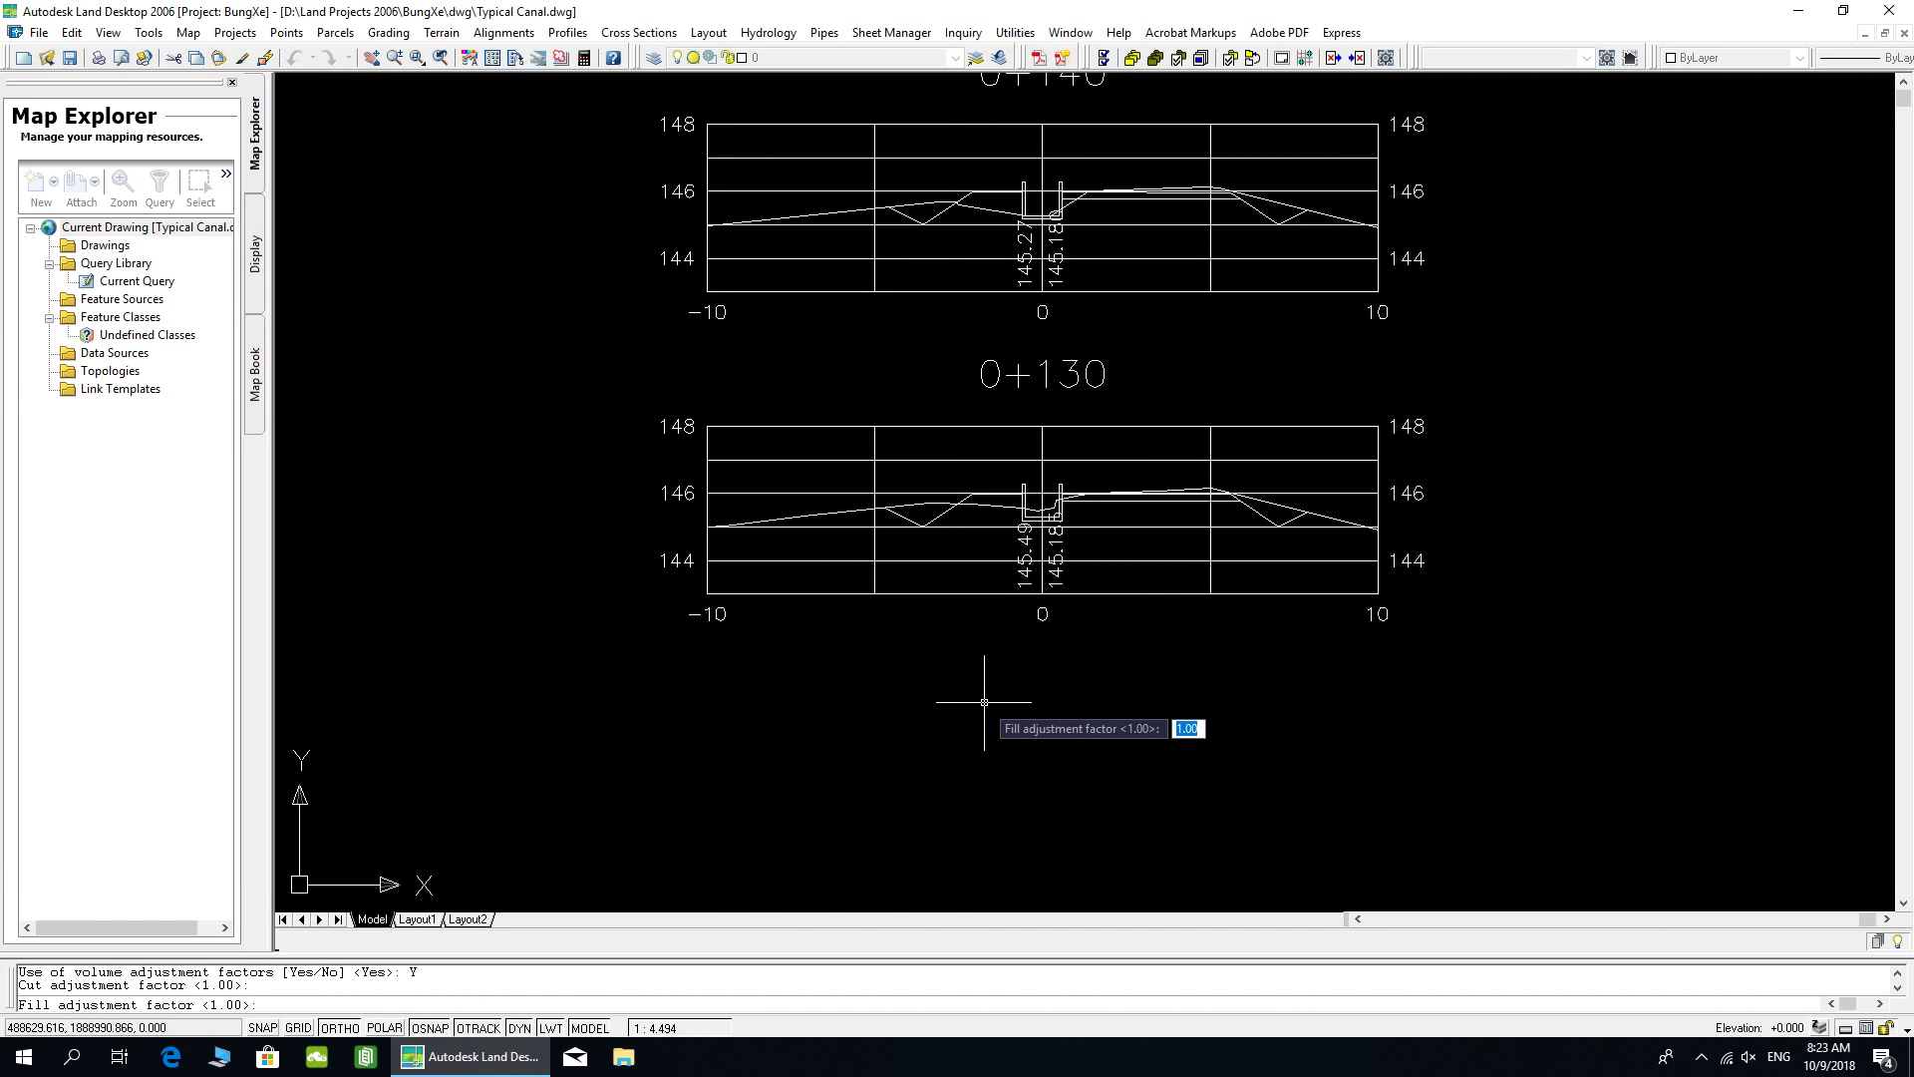
key("Return")
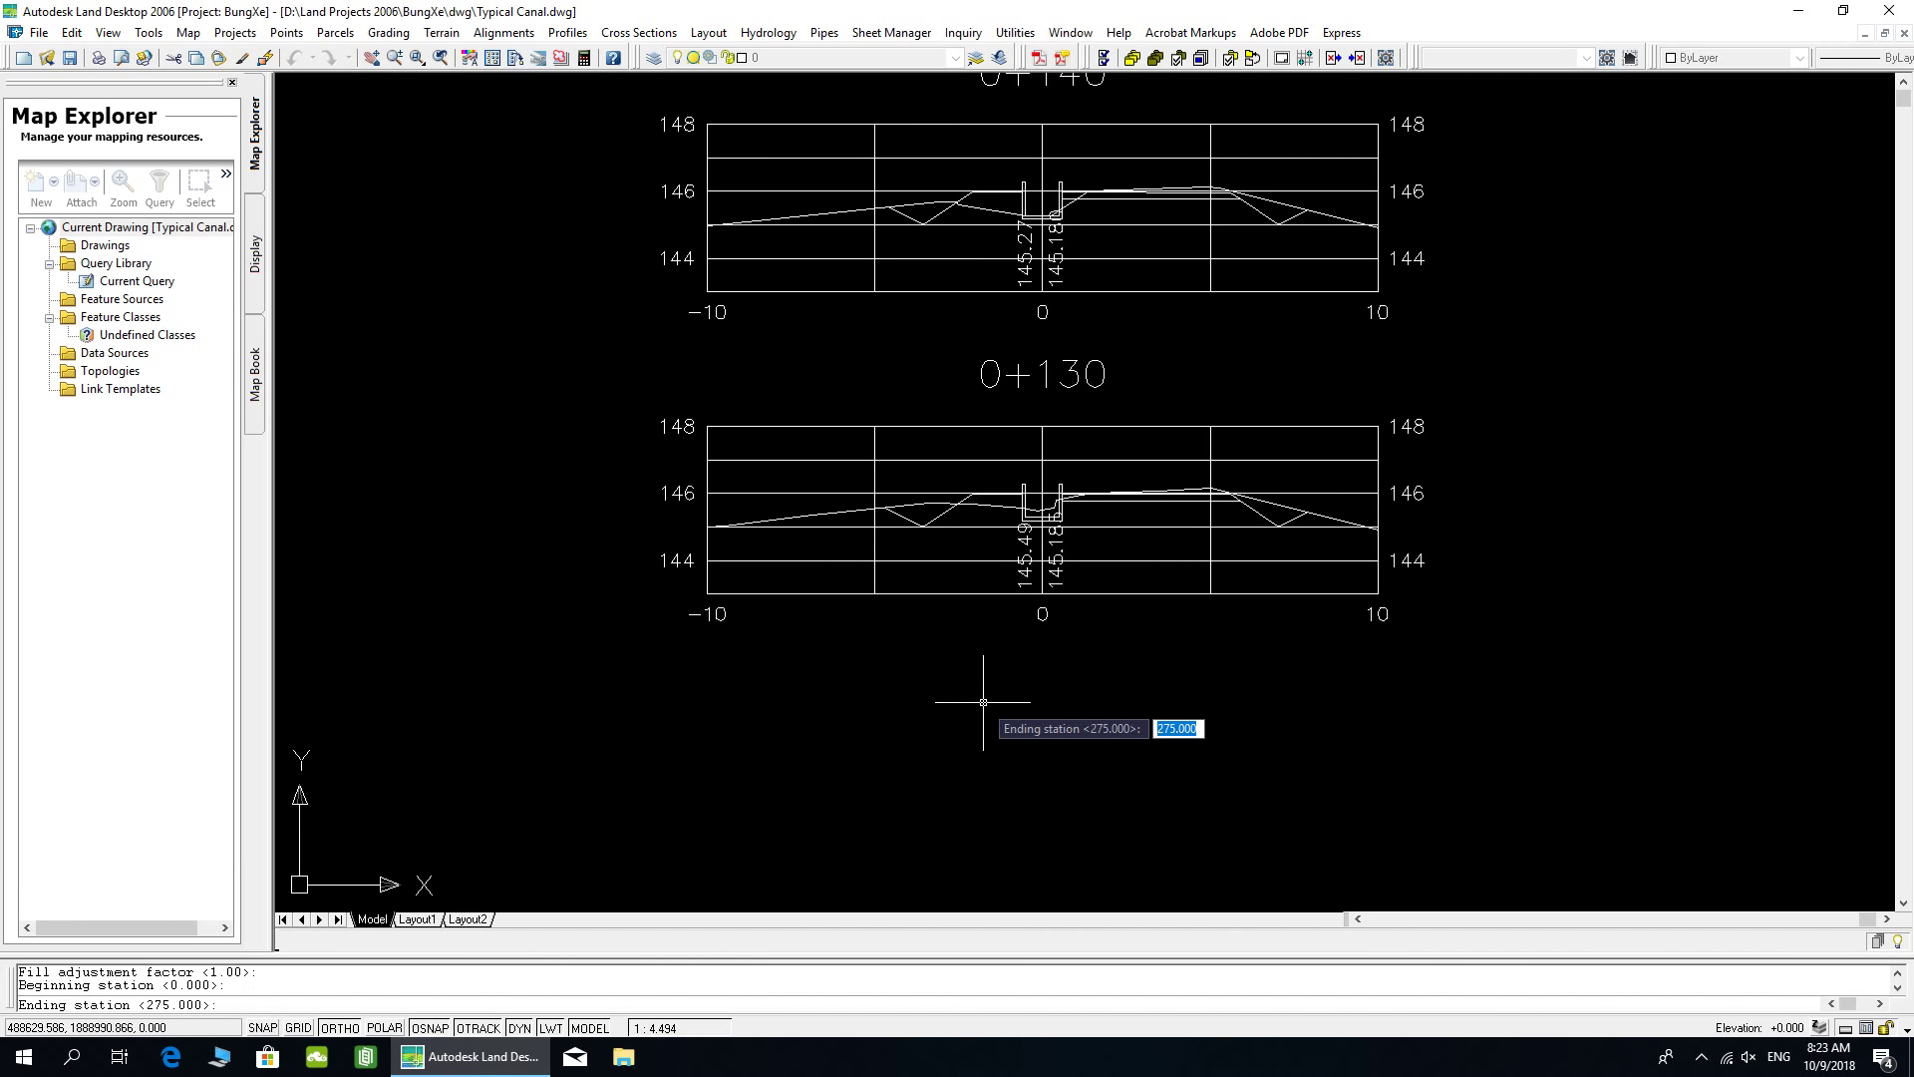
key("Return")
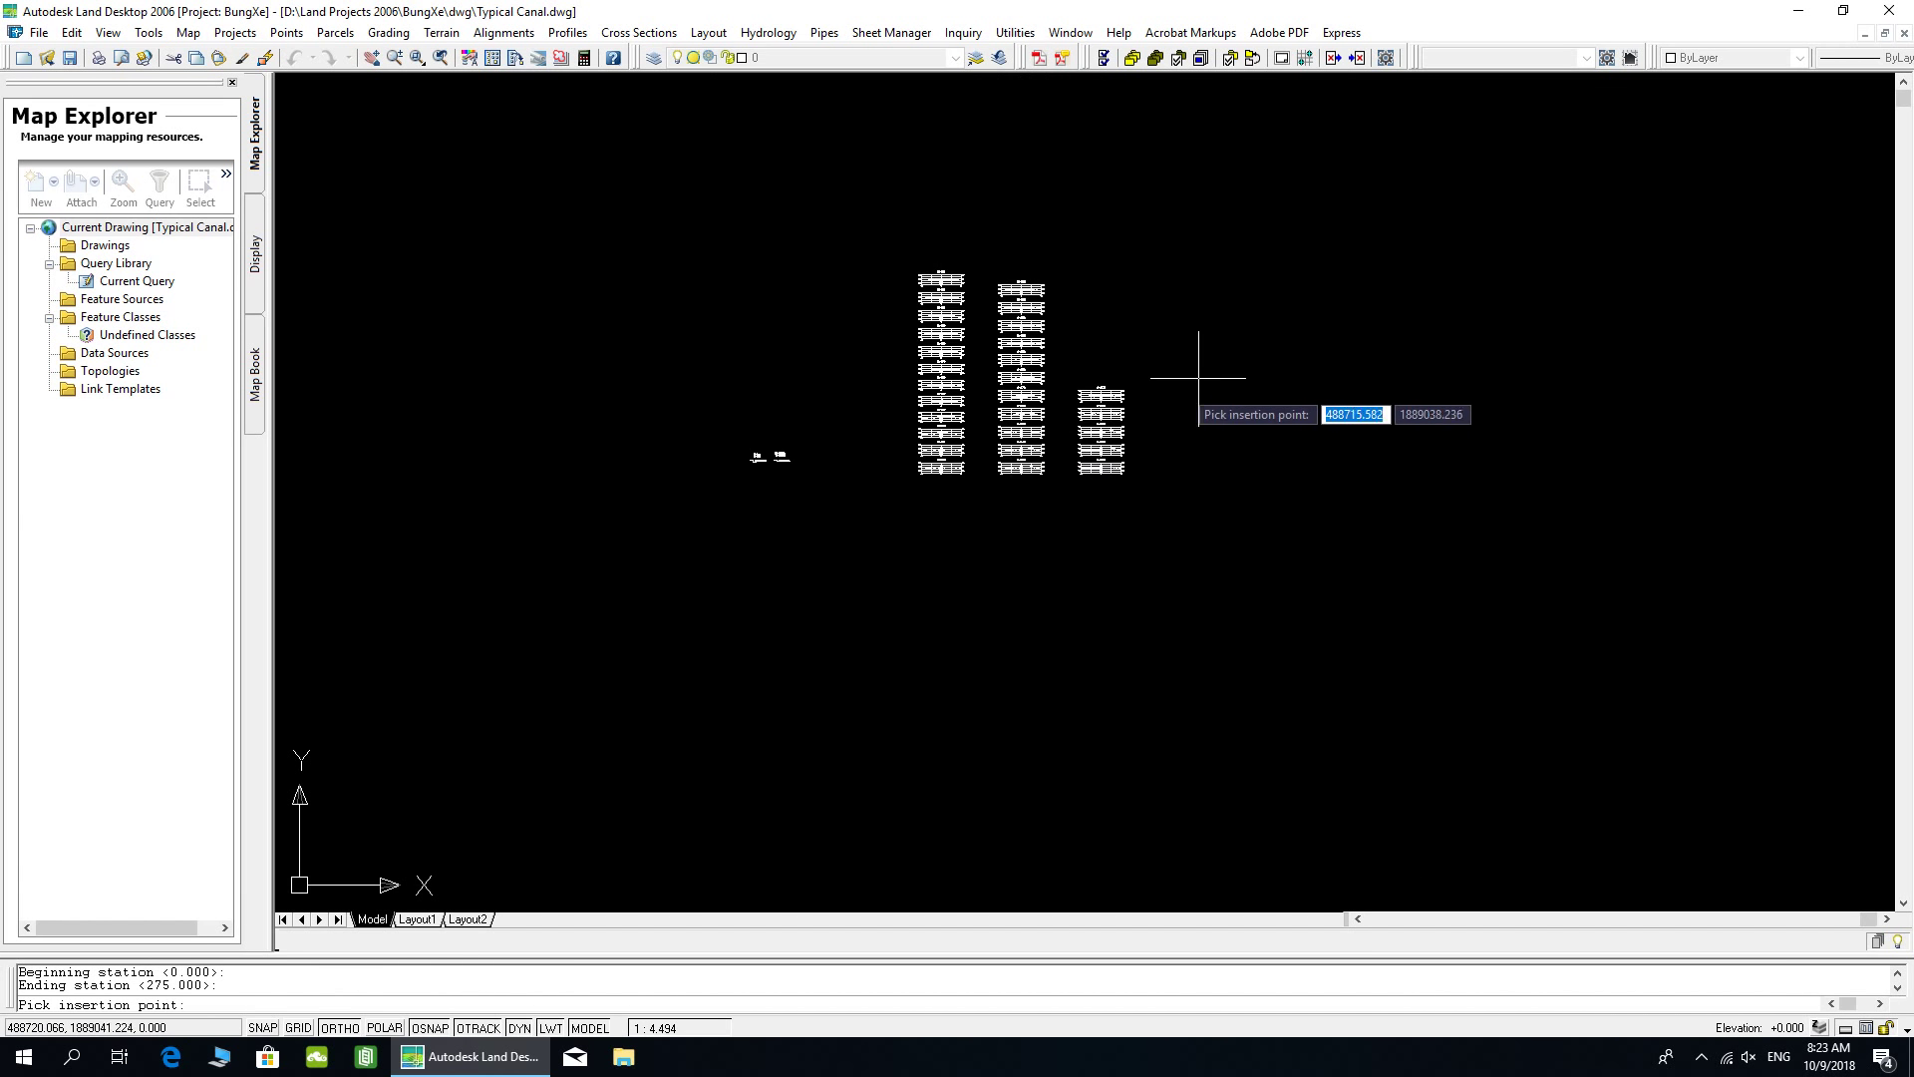
left_click(1195, 368)
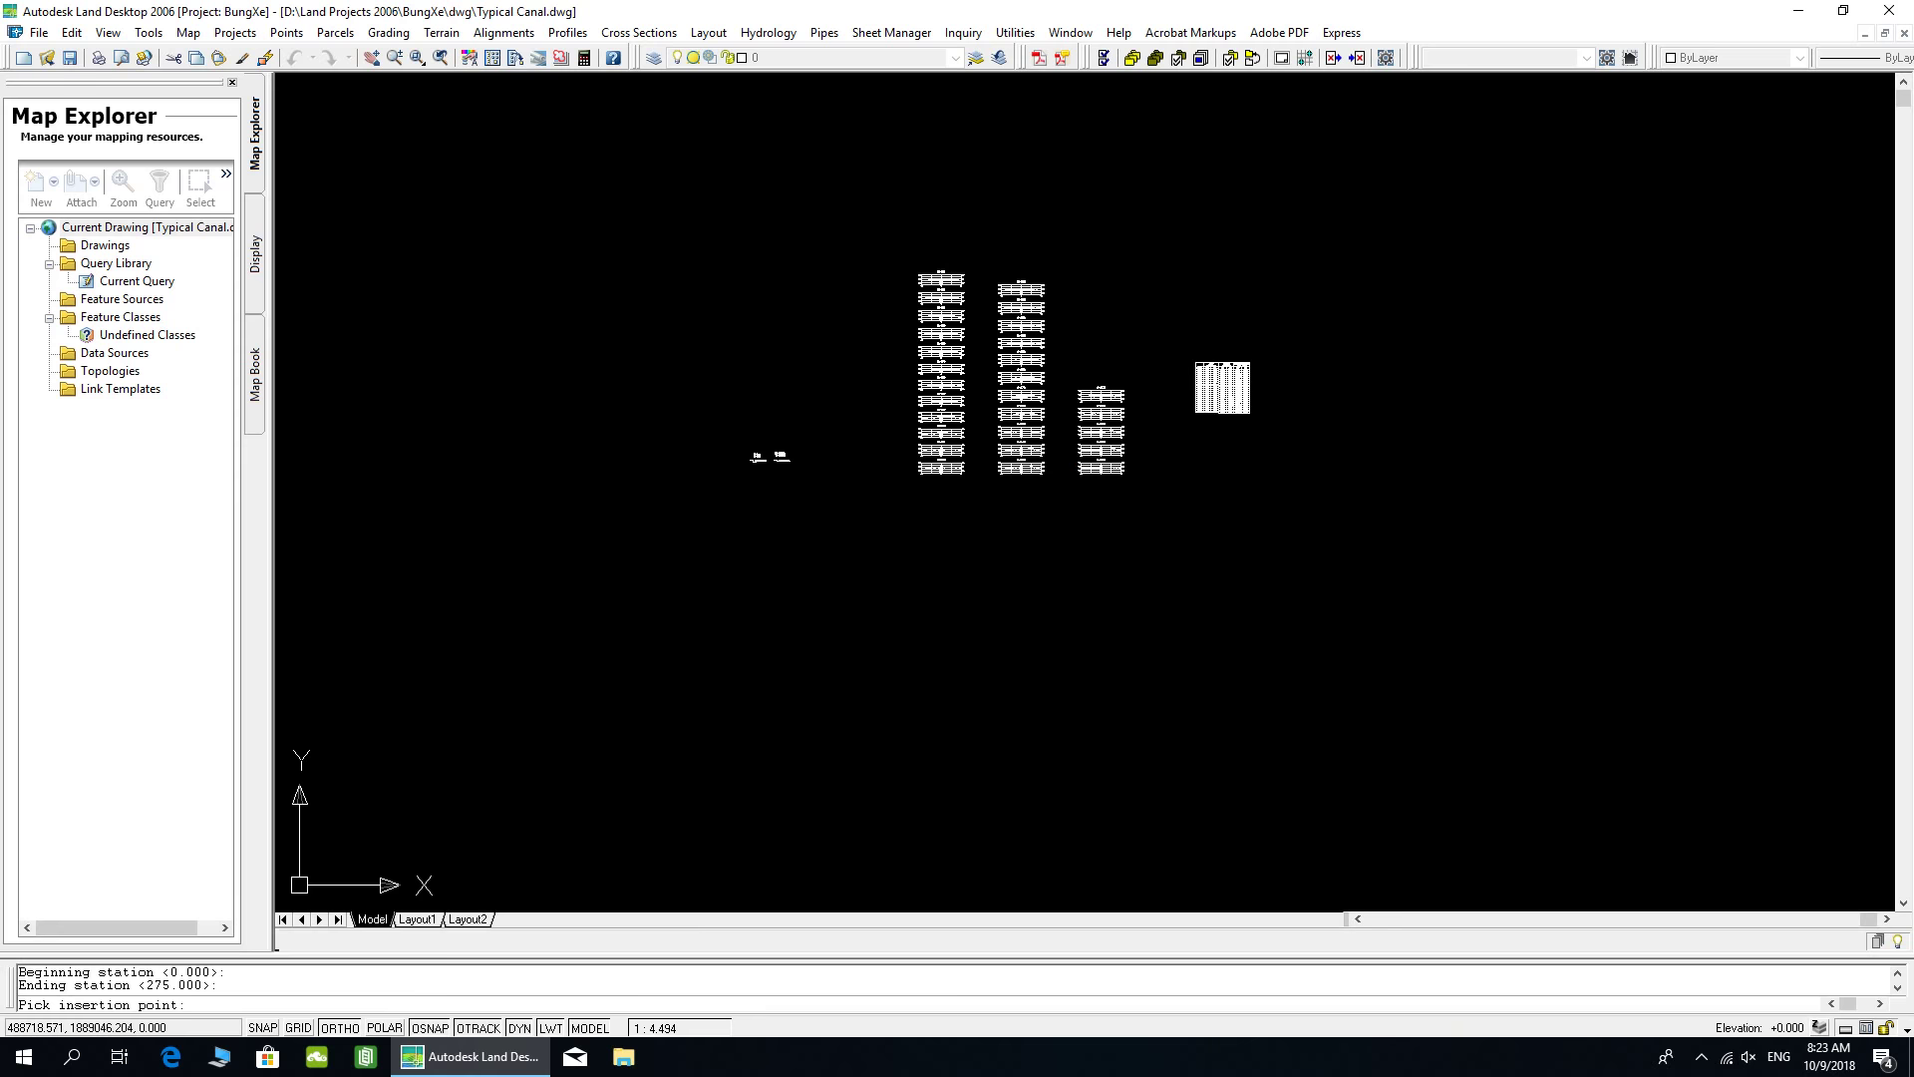
- Look through the volume table's cut and fill areas and volumes for each station
scroll(1232, 399, "up", 8)
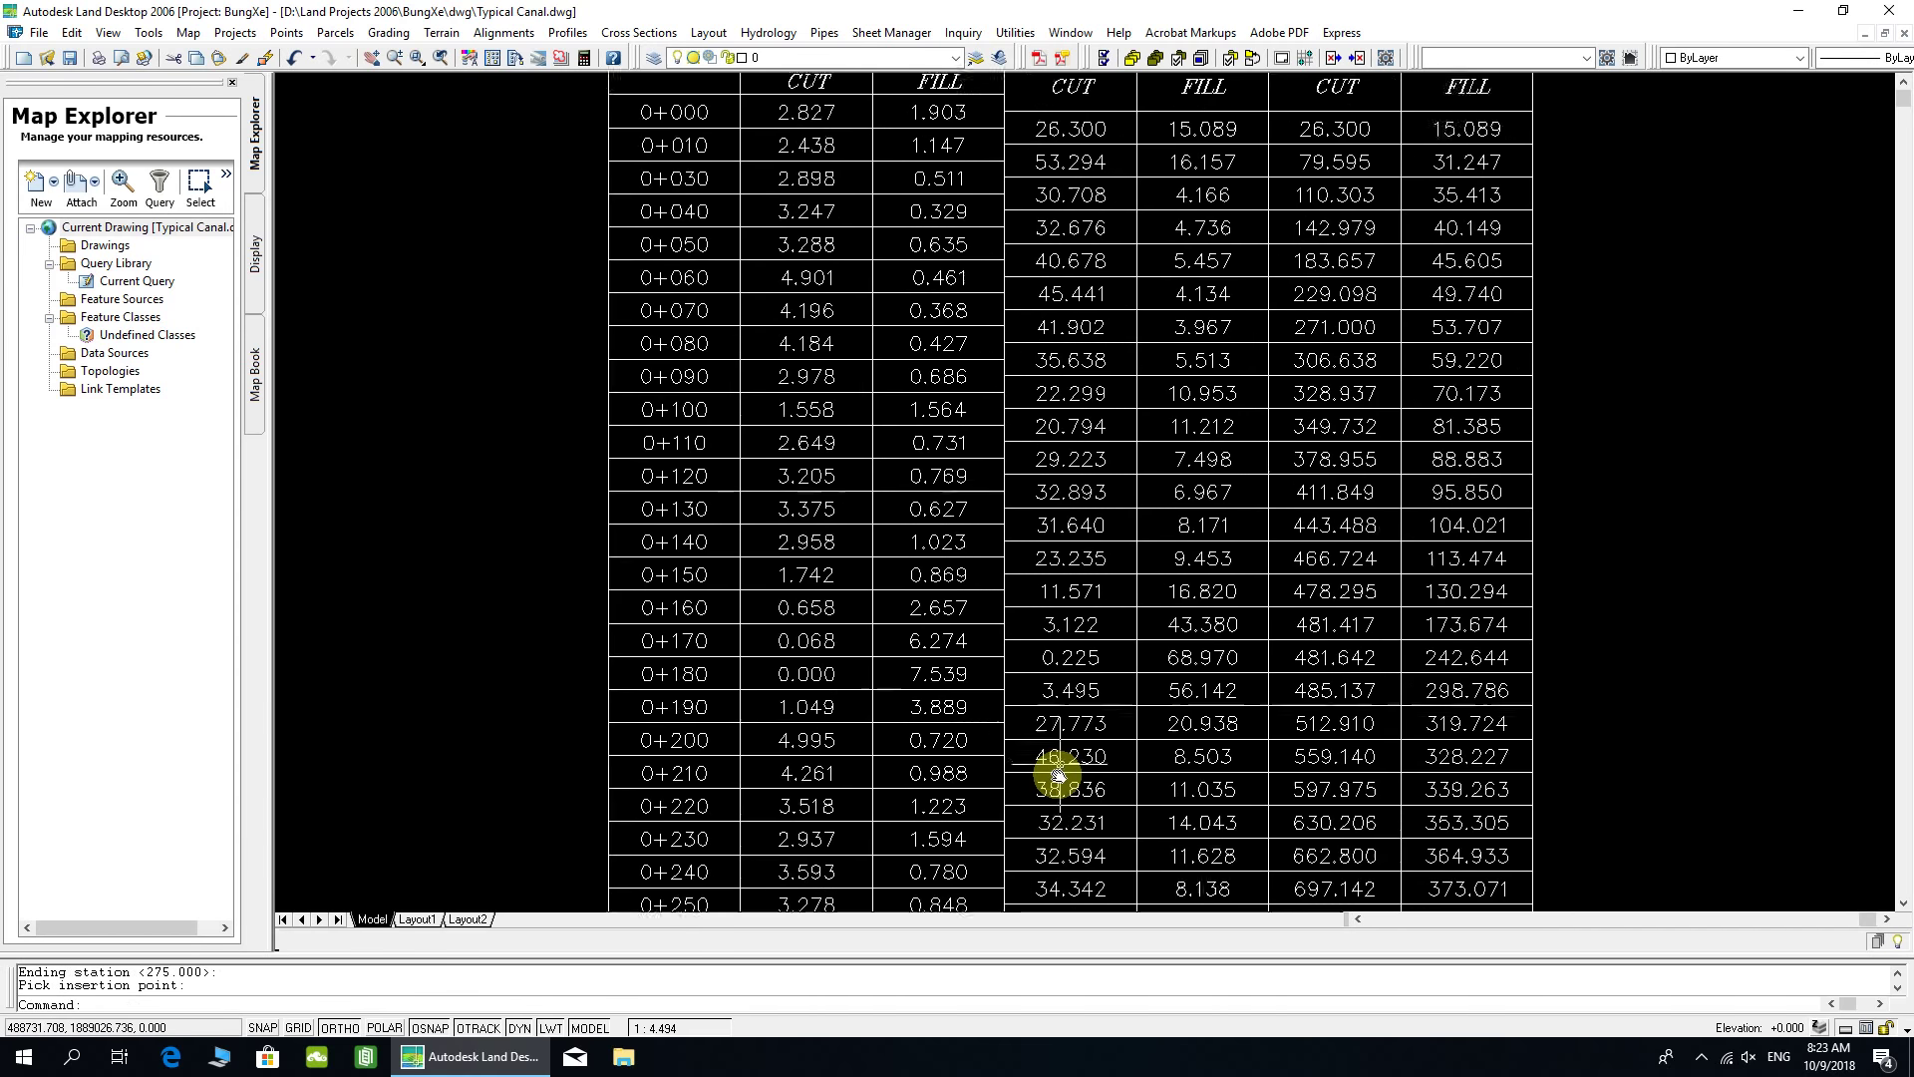
middle_click_drag(1059, 775, 1044, 890)
middle_click_drag(1258, 611, 1080, 424)
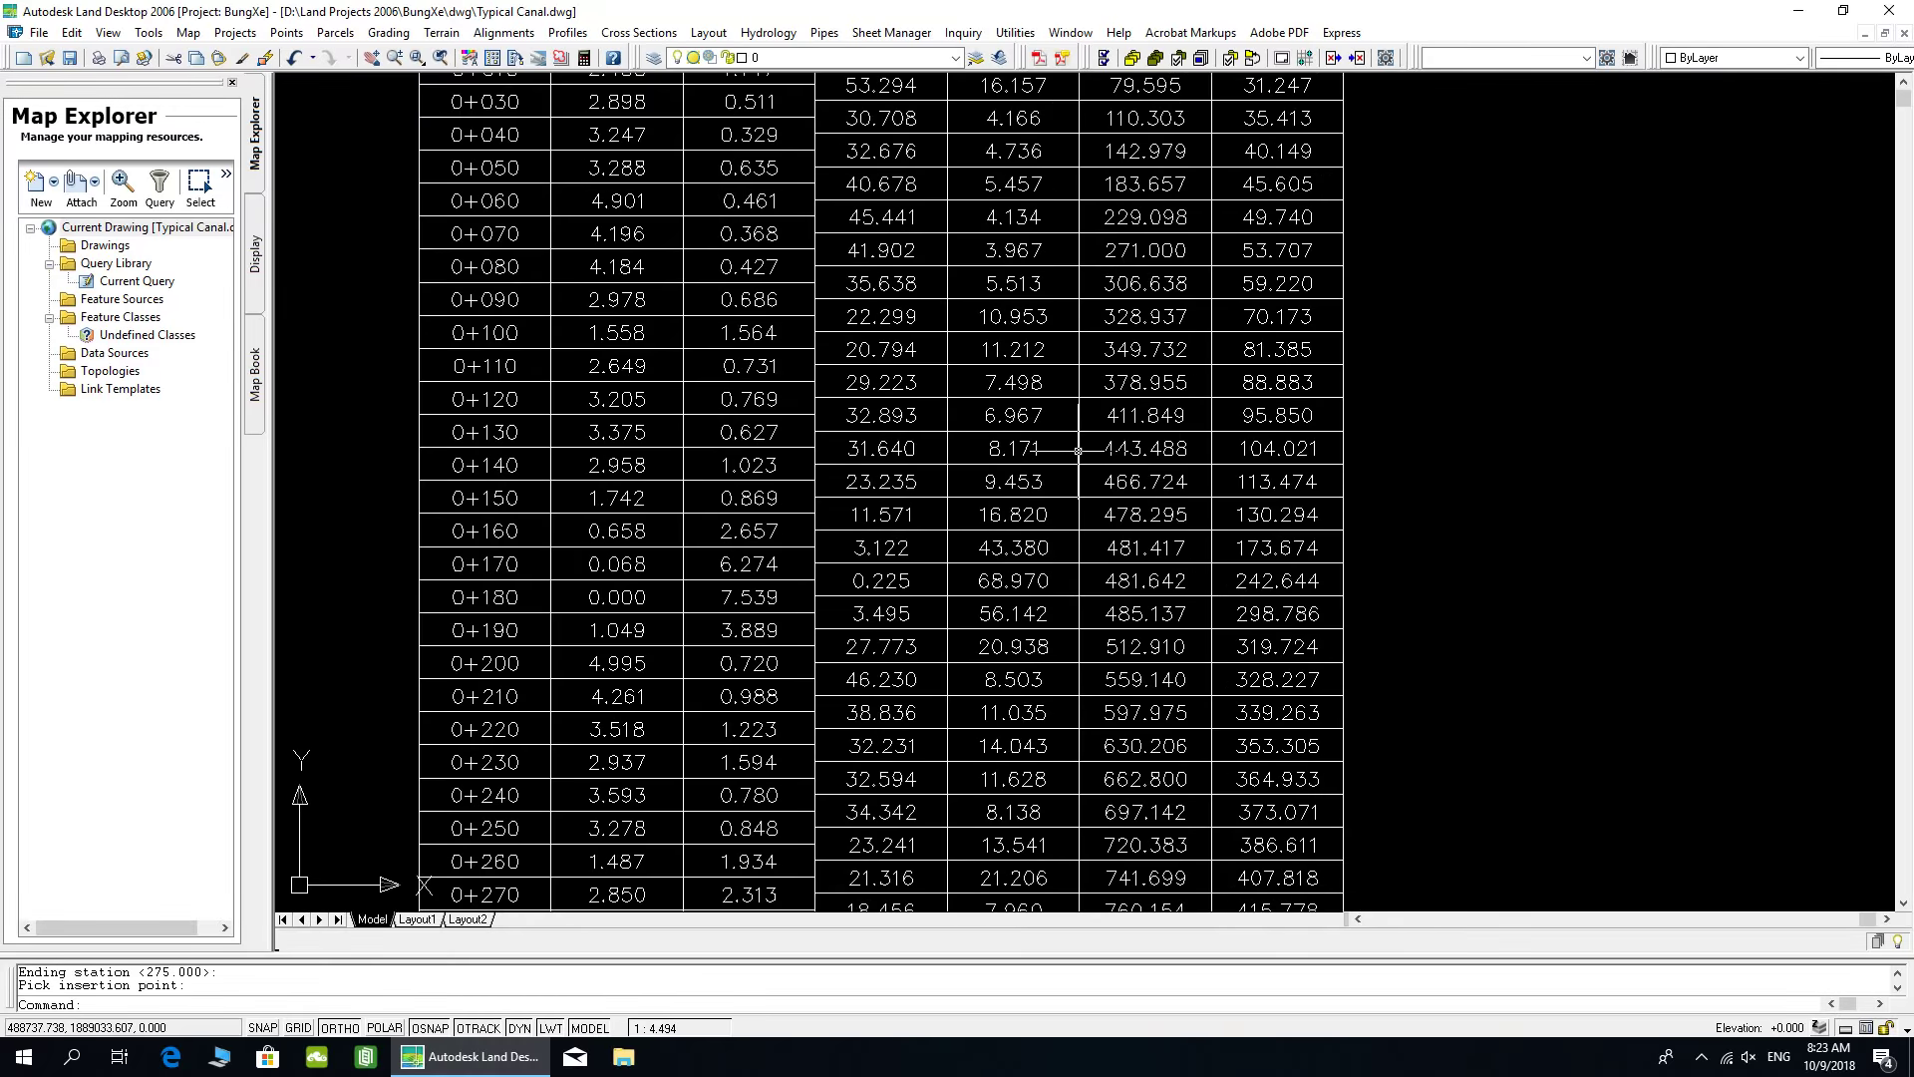
middle_click_drag(1105, 707, 1050, 468)
- Select the last row of the volume table to check the cumulative cut and fill volumes, and clear the selection
left_click(1052, 714)
scroll(1047, 698, "up", 3)
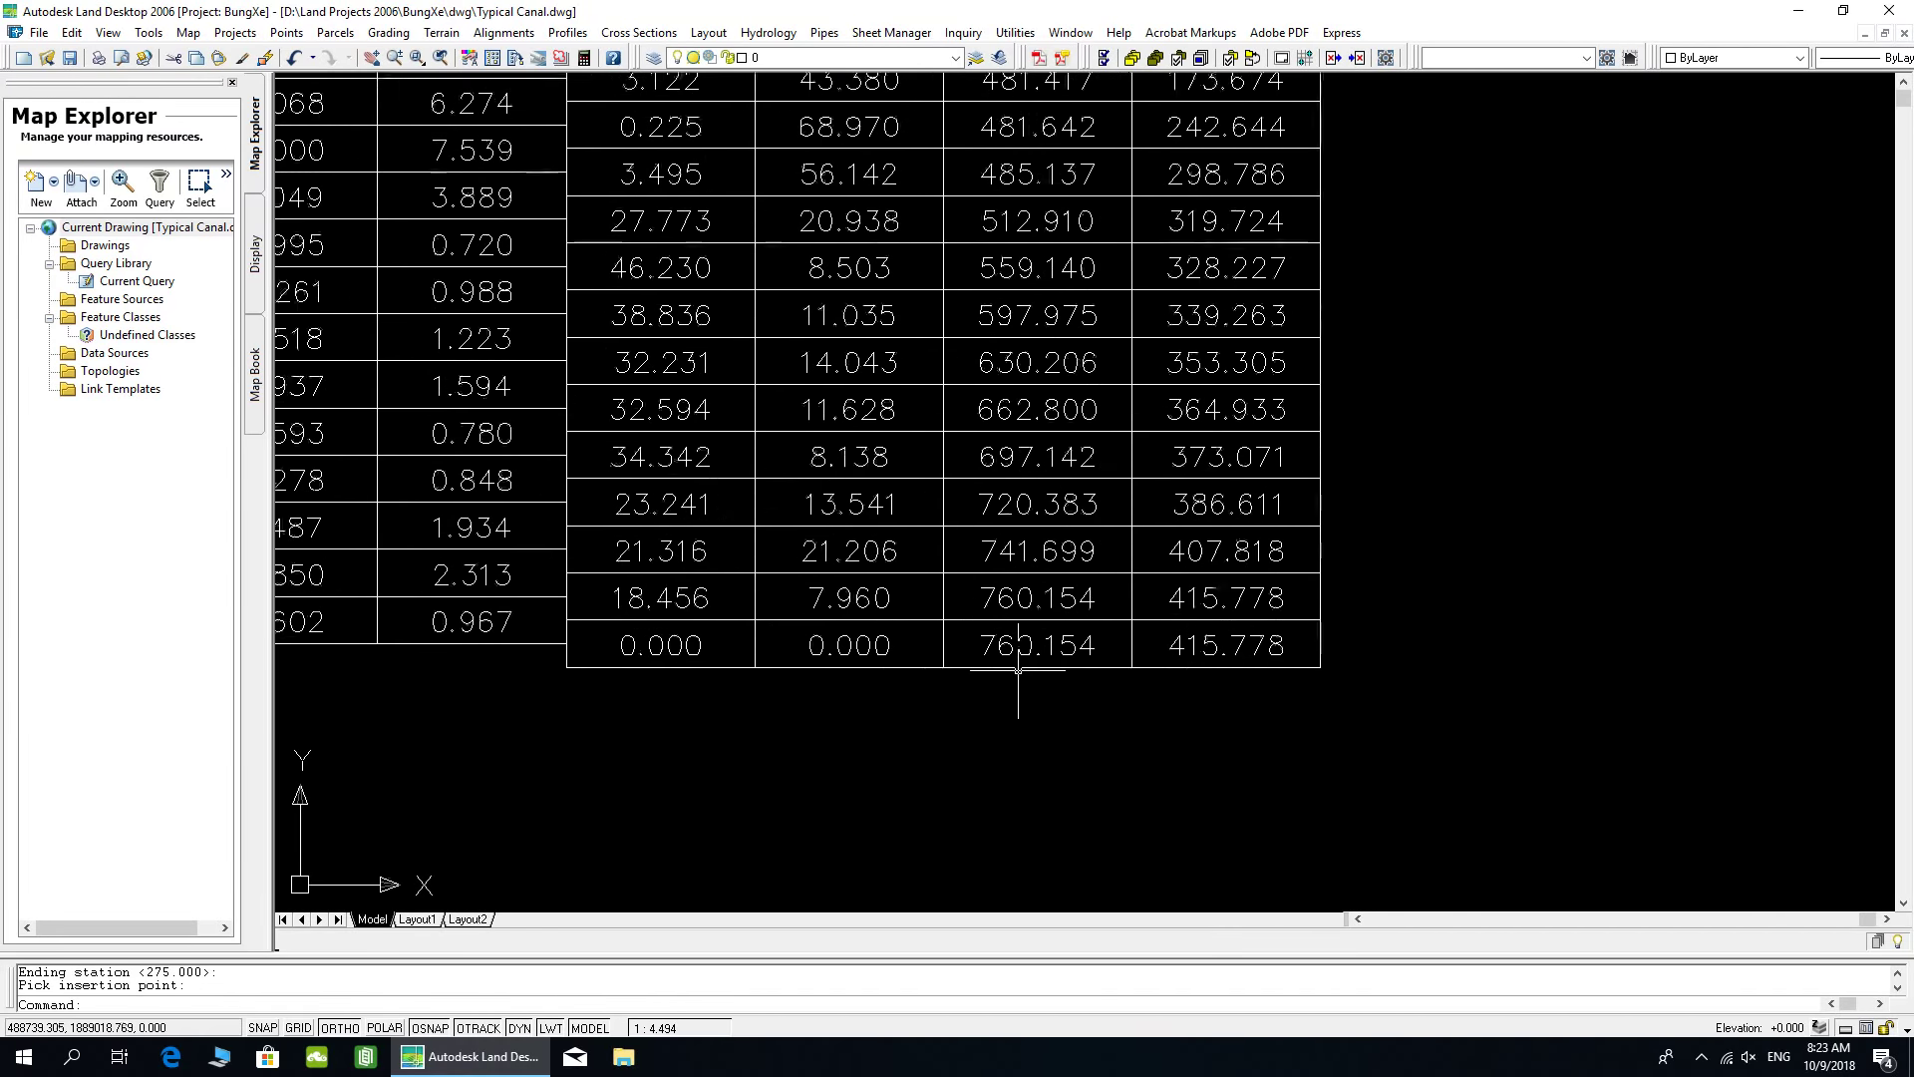
middle_click_drag(1020, 743, 988, 771)
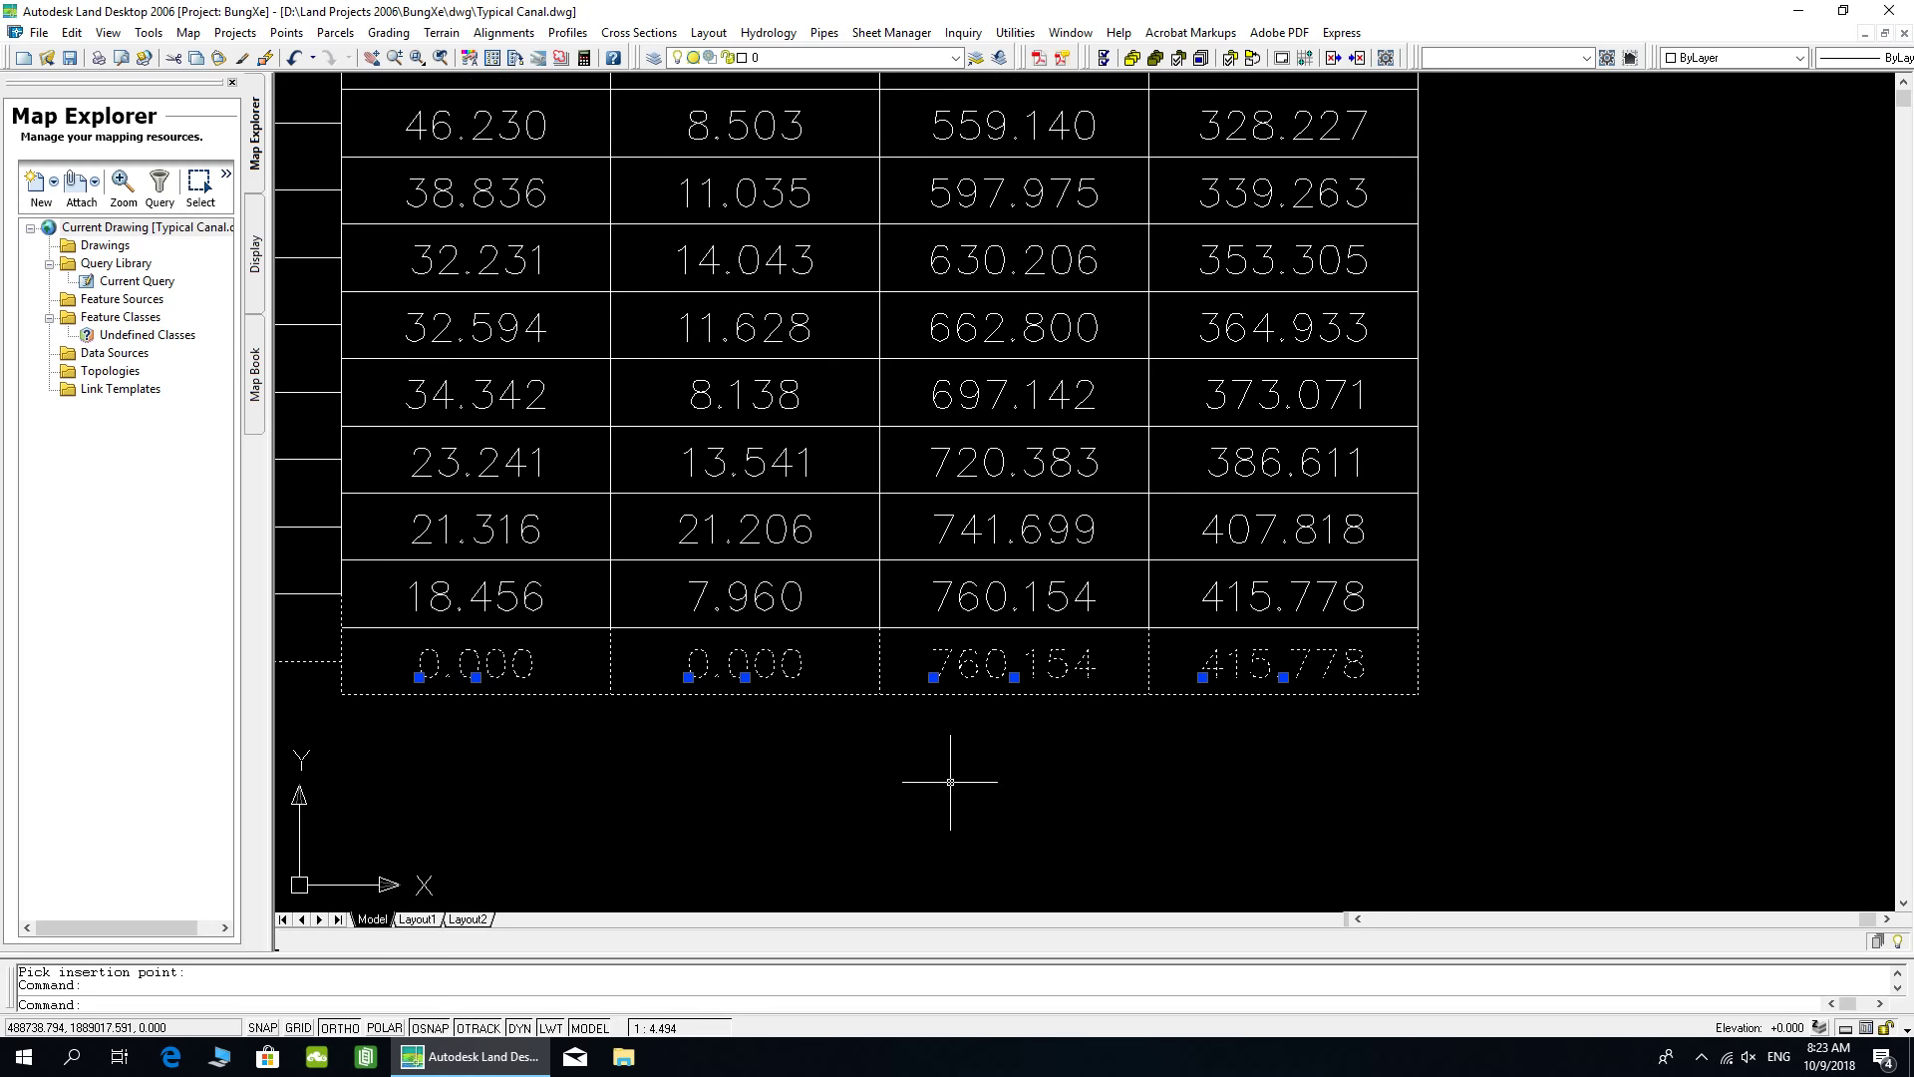
scroll(950, 782, "down", 2)
middle_click_drag(1059, 501, 1059, 391)
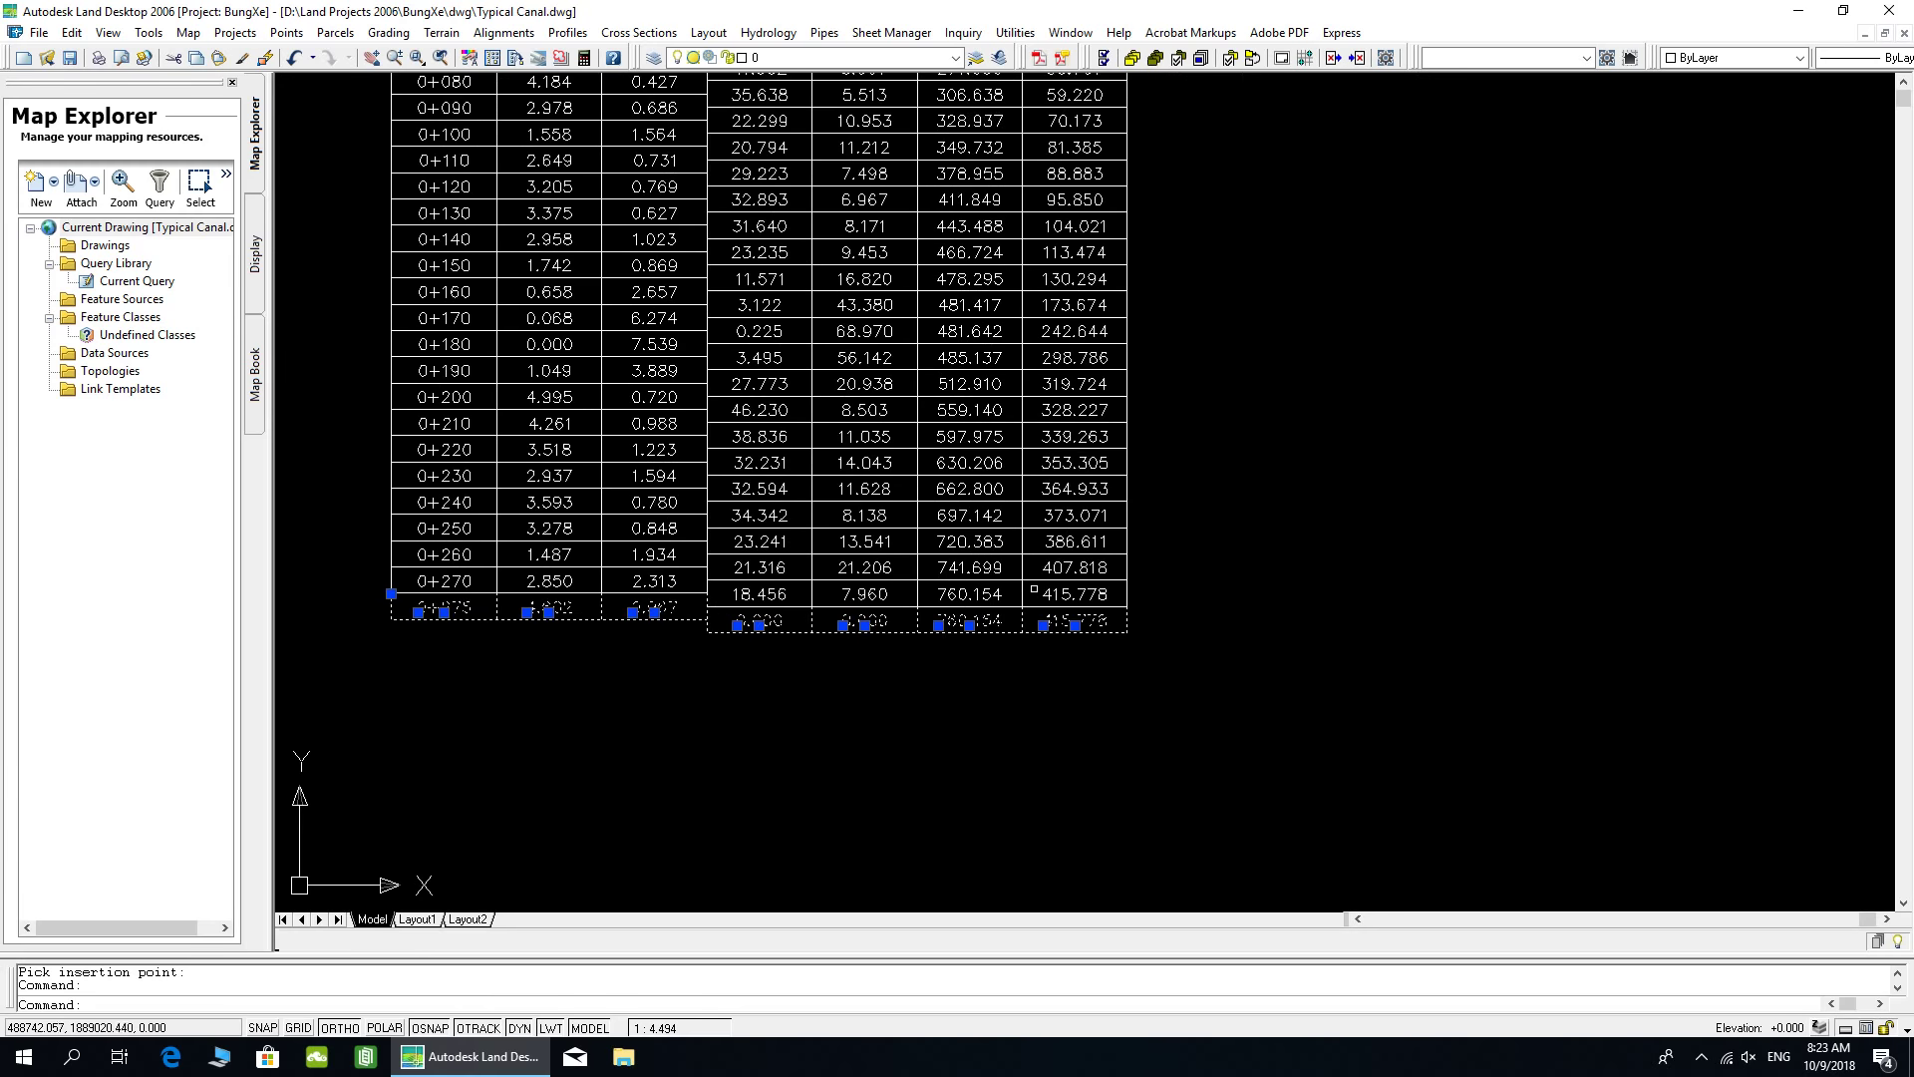
scroll(998, 573, "up", 5)
scroll(978, 705, "down", 1)
key("Escape")
scroll(1047, 598, "down", 4)
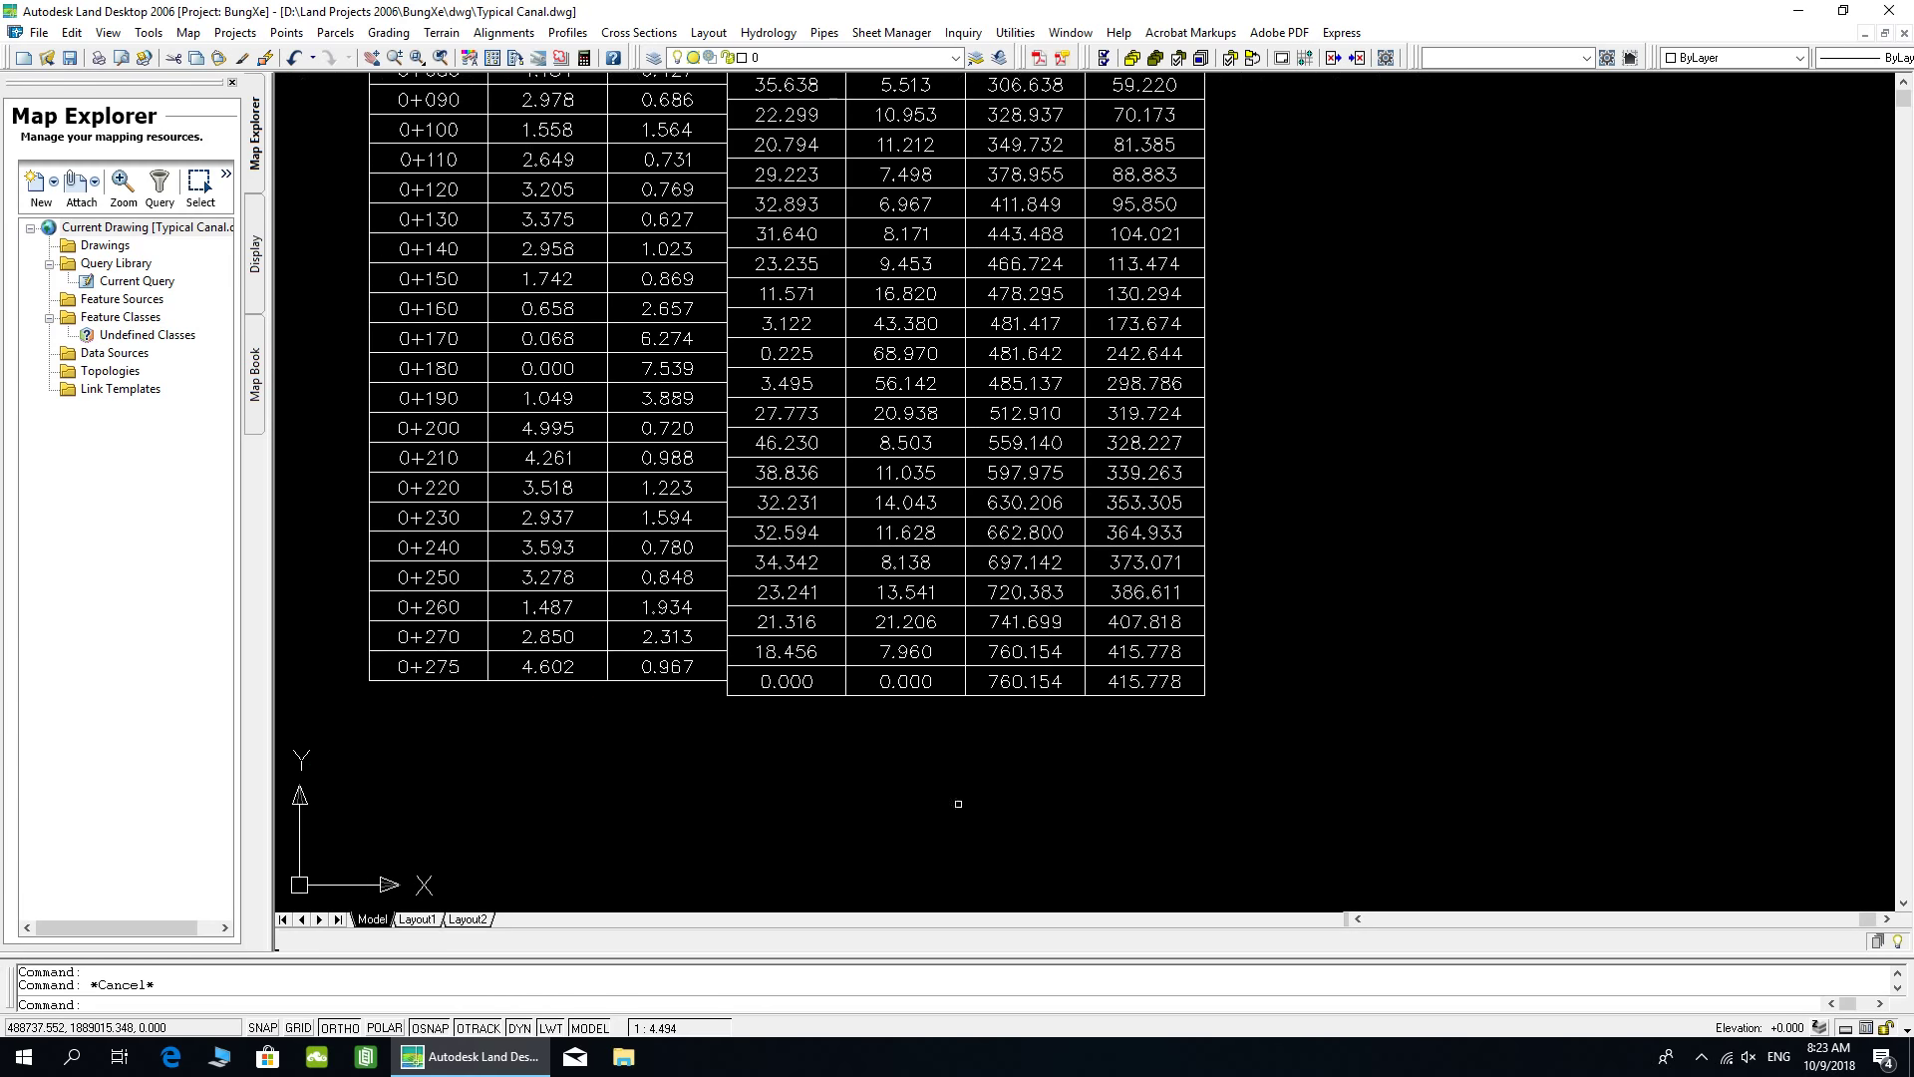
middle_click_drag(778, 636, 871, 775)
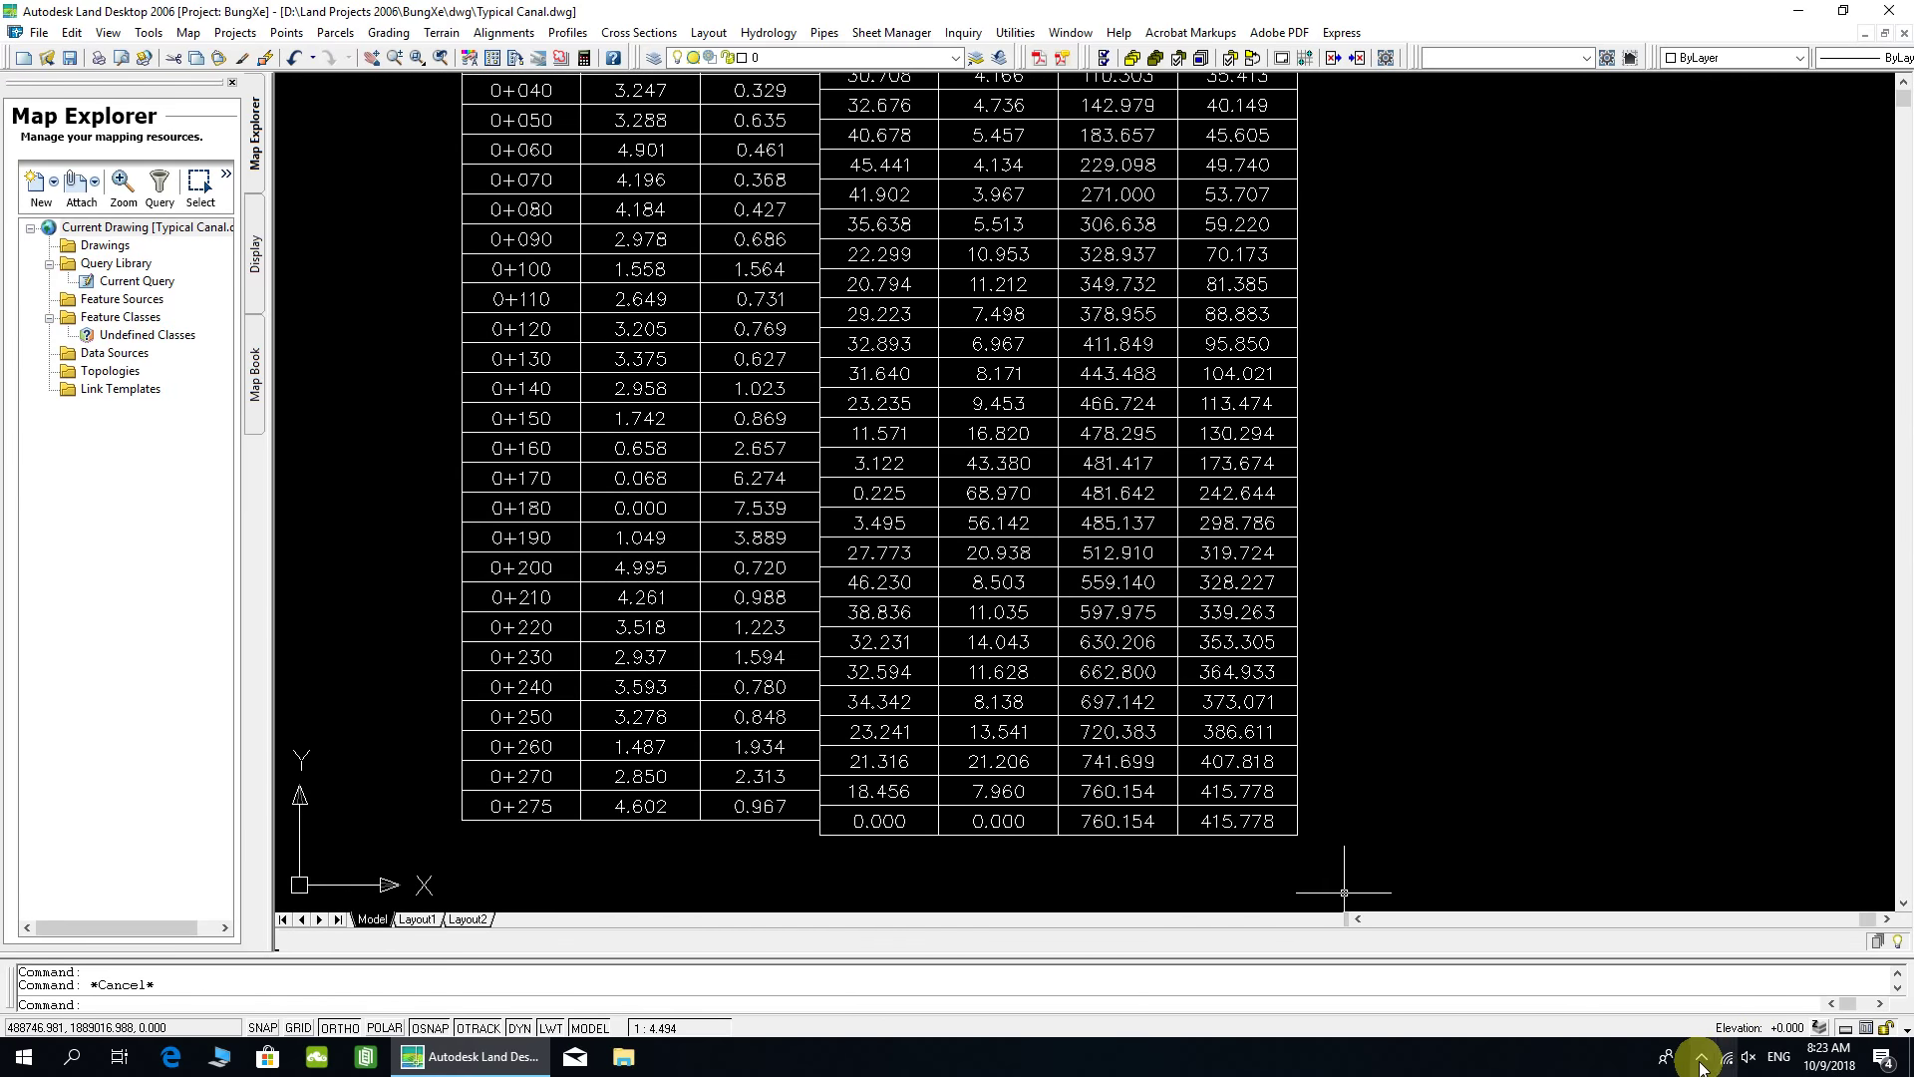